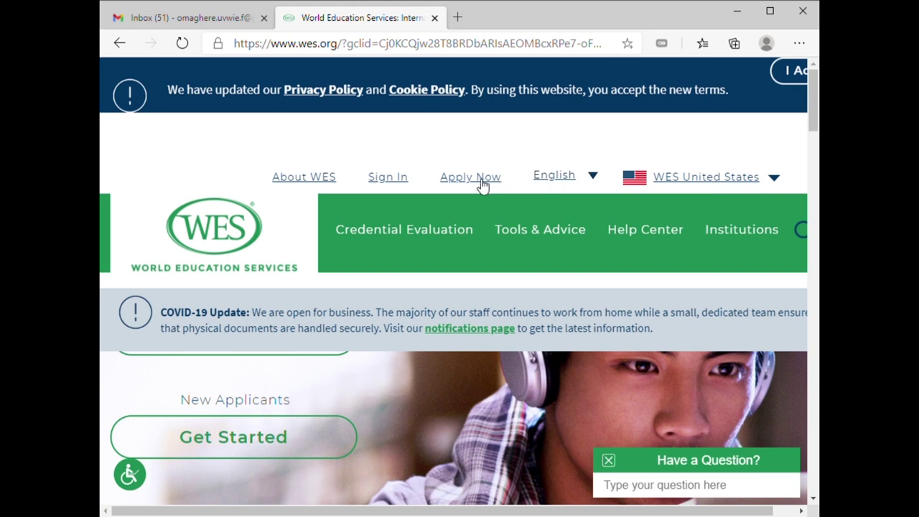
Start a new WES application from Apply Now on the home page
{"action": "left_click", "coordinate": [485, 181]}
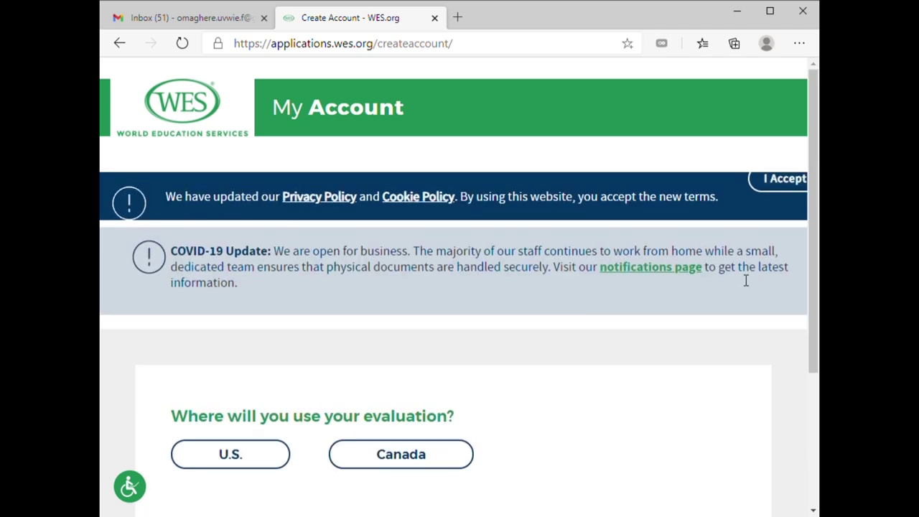
Accept the privacy terms, choose Canada as the destination, and start the ECA Application for IRCC
{"action": "left_click", "coordinate": [785, 179]}
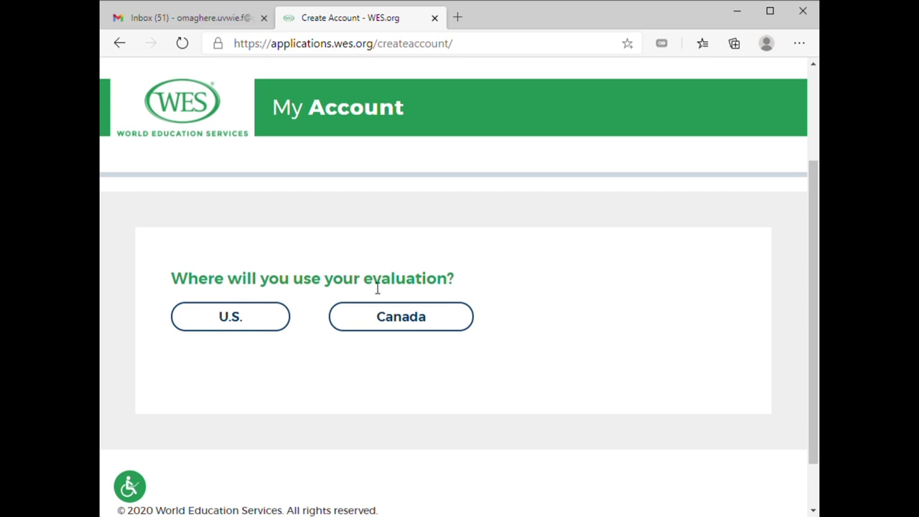
{"action": "left_click", "coordinate": [397, 322]}
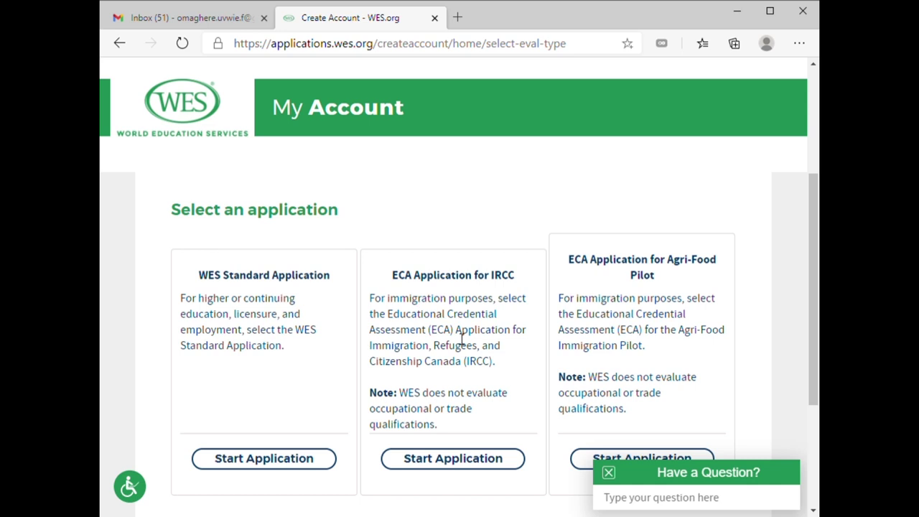
{"action": "scroll", "coordinate": [676, 284], "scroll_direction": "down", "scroll_amount": 3}
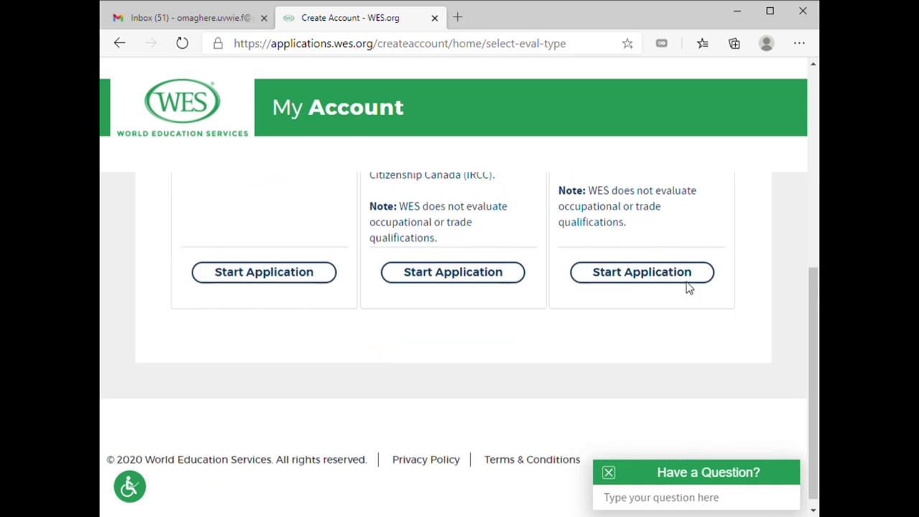
{"action": "scroll", "coordinate": [446, 302], "scroll_direction": "up", "scroll_amount": 1}
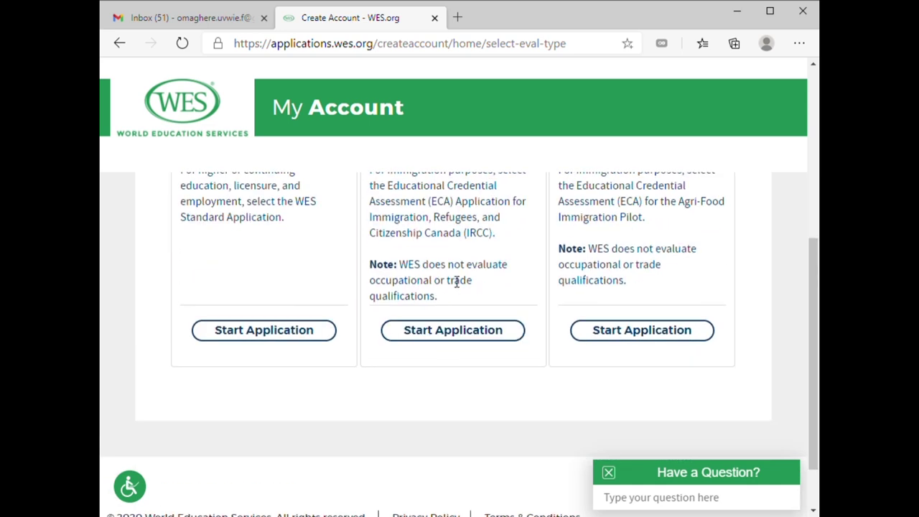
{"action": "scroll", "coordinate": [461, 282], "scroll_direction": "up", "scroll_amount": 1}
{"action": "left_click", "coordinate": [460, 405]}
Autofill the applicant's names from saved details and type the middle name with a capital initial
{"action": "scroll", "coordinate": [466, 379], "scroll_direction": "down", "scroll_amount": 3}
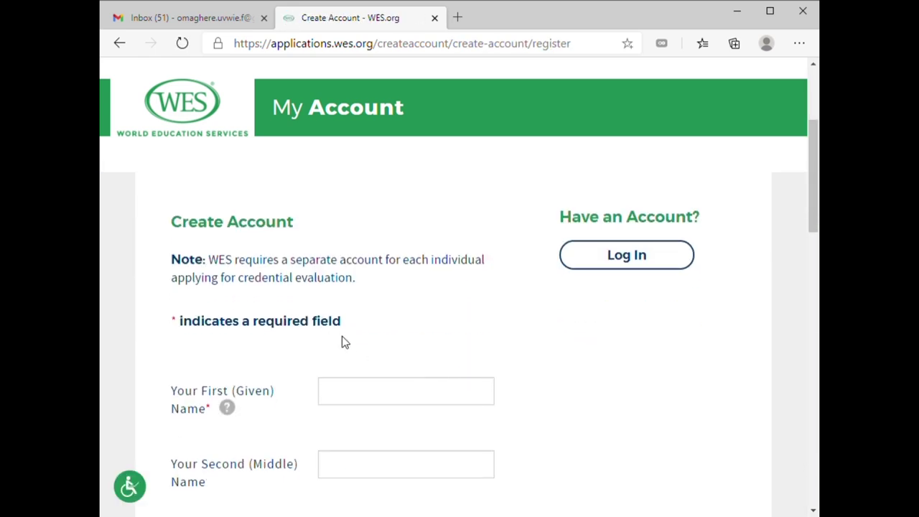
{"action": "scroll", "coordinate": [353, 358], "scroll_direction": "down", "scroll_amount": 1}
{"action": "left_click", "coordinate": [366, 322]}
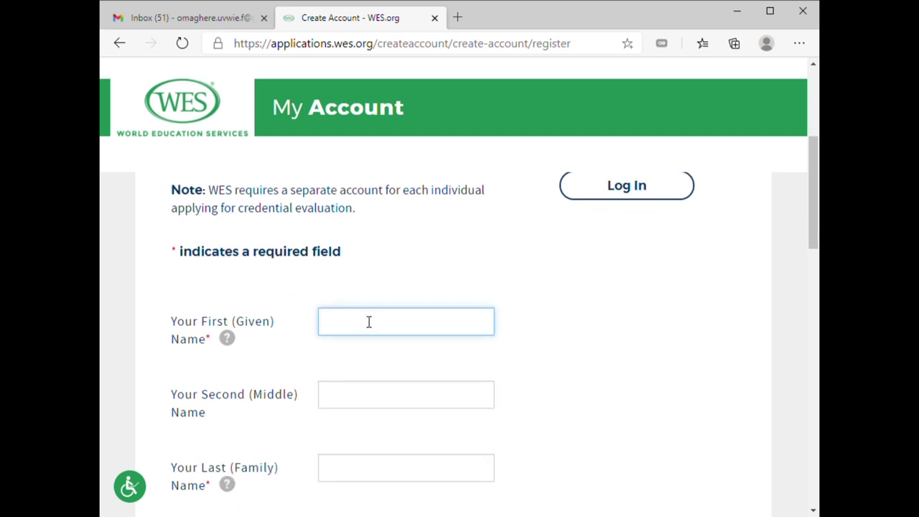
{"action": "key", "text": "Down"}
{"action": "key", "text": "Return"}
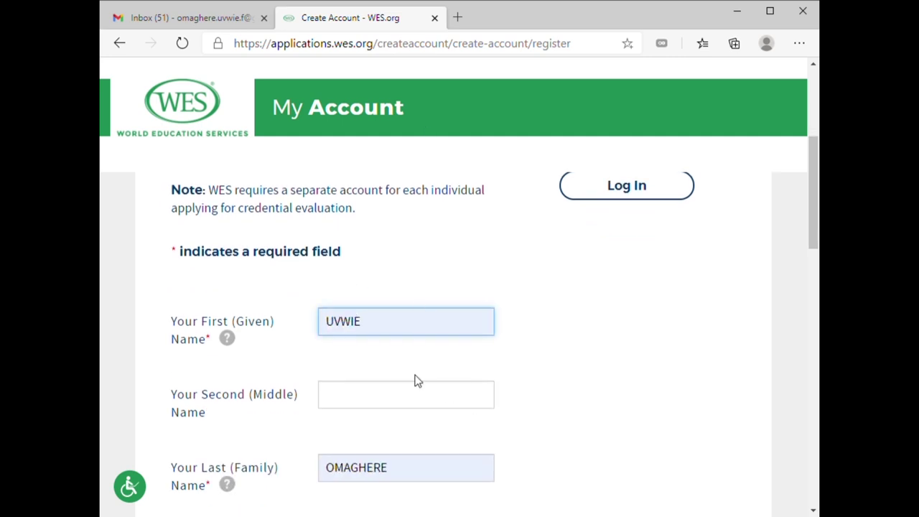
{"action": "scroll", "coordinate": [416, 381], "scroll_direction": "down", "scroll_amount": 1}
{"action": "left_click", "coordinate": [370, 339]}
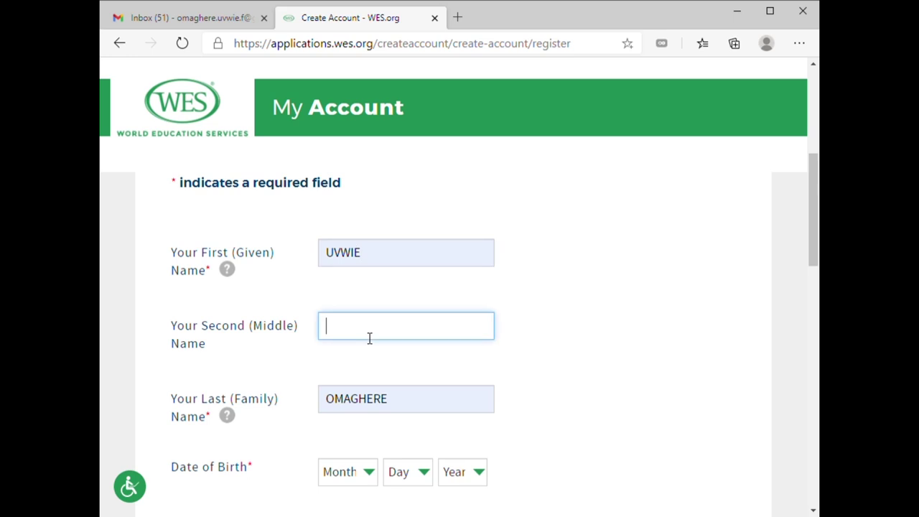
{"action": "type", "text": "famo"}
{"action": "key", "text": "BackSpace"}
{"action": "type", "text": "F"}
{"action": "scroll", "coordinate": [456, 420], "scroll_direction": "down", "scroll_amount": 2}
Enter the date of birth as May 15, 1980
{"action": "left_click", "coordinate": [367, 336]}
{"action": "key", "text": "Tab"}
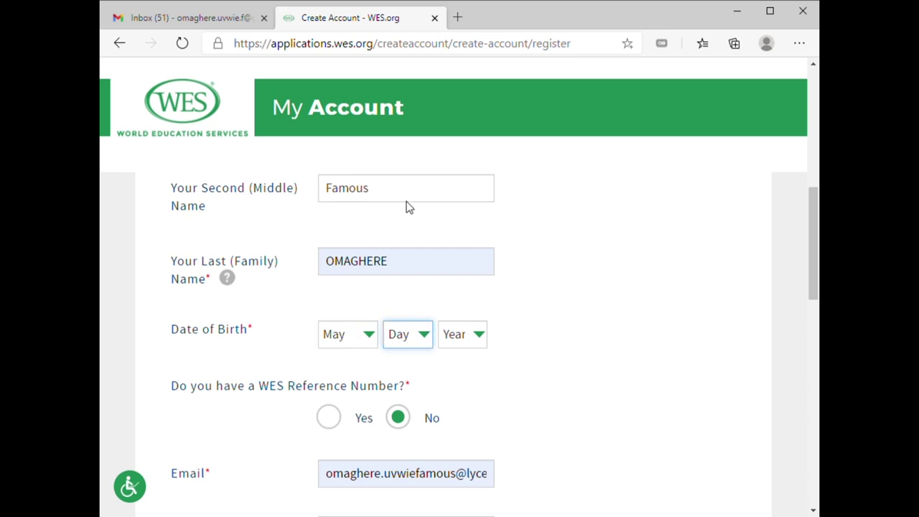
{"action": "key", "text": "Tab"}
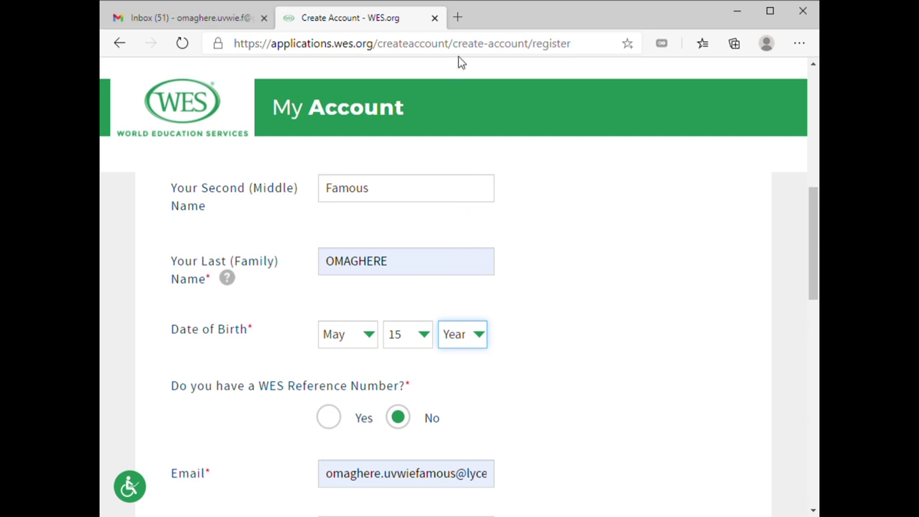
{"action": "scroll", "coordinate": [402, 345], "scroll_direction": "down", "scroll_amount": 2}
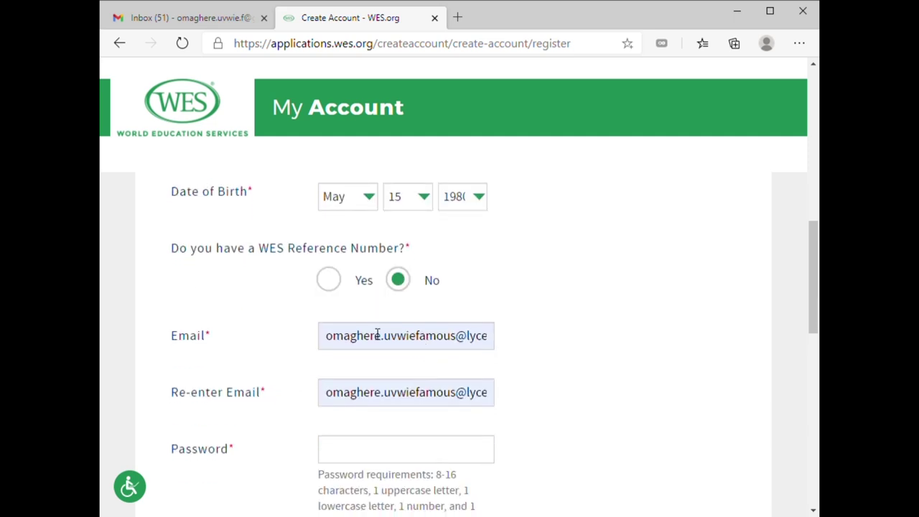
{"action": "scroll", "coordinate": [413, 299], "scroll_direction": "down", "scroll_amount": 1}
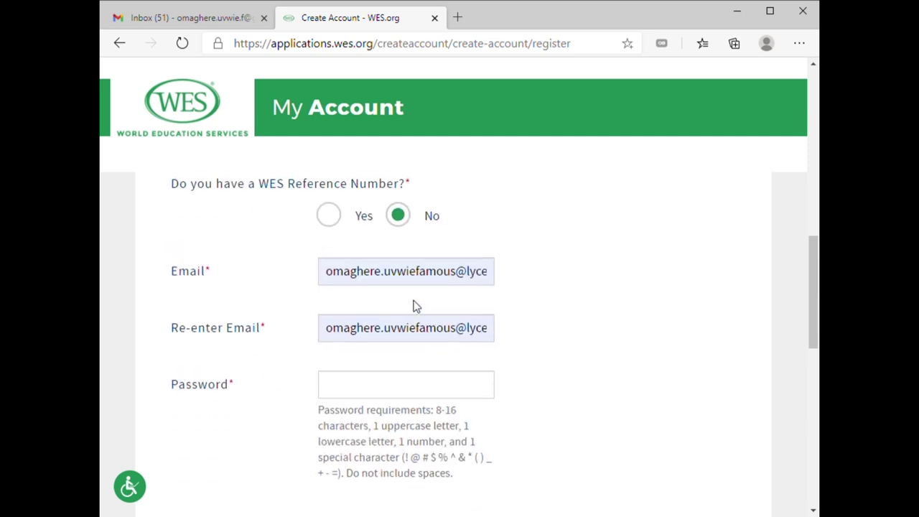
Replace Email and Re-enter Email with the suggested Gmail address after checking the inbox tab
{"action": "left_click", "coordinate": [495, 272]}
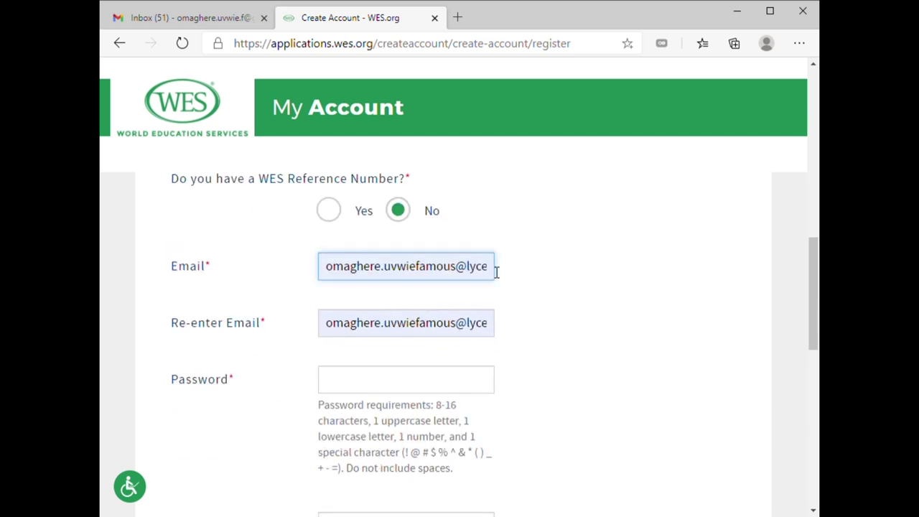
{"action": "left_click_drag", "start_coordinate": [330, 270], "coordinate": [519, 273]}
{"action": "left_click", "coordinate": [201, 18]}
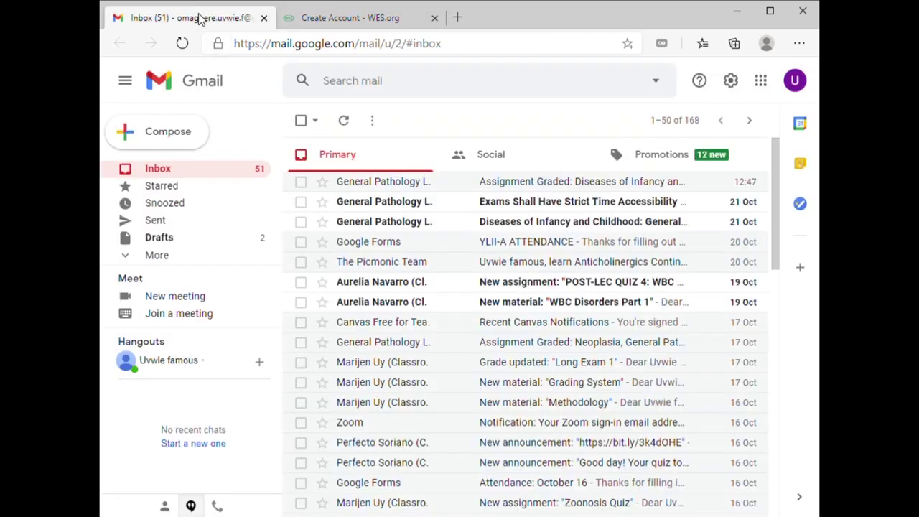
{"action": "left_click", "coordinate": [379, 25]}
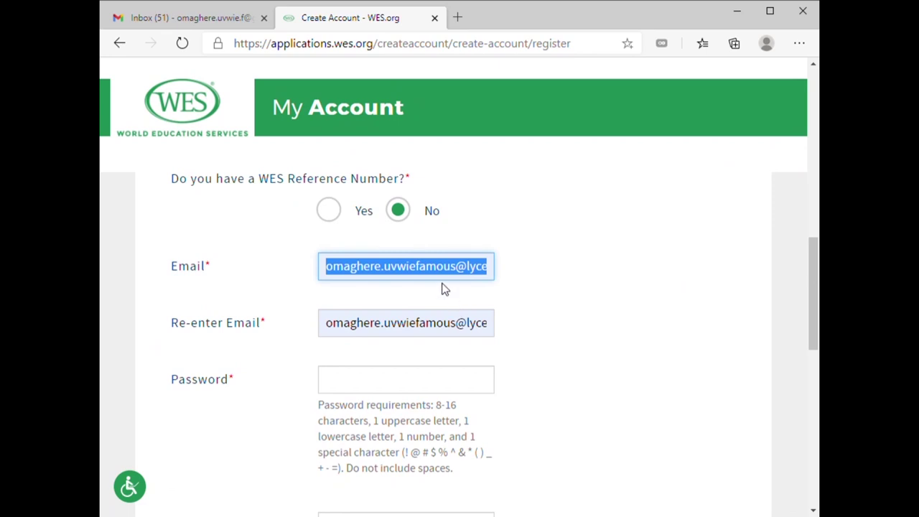
{"action": "type", "text": "oma"}
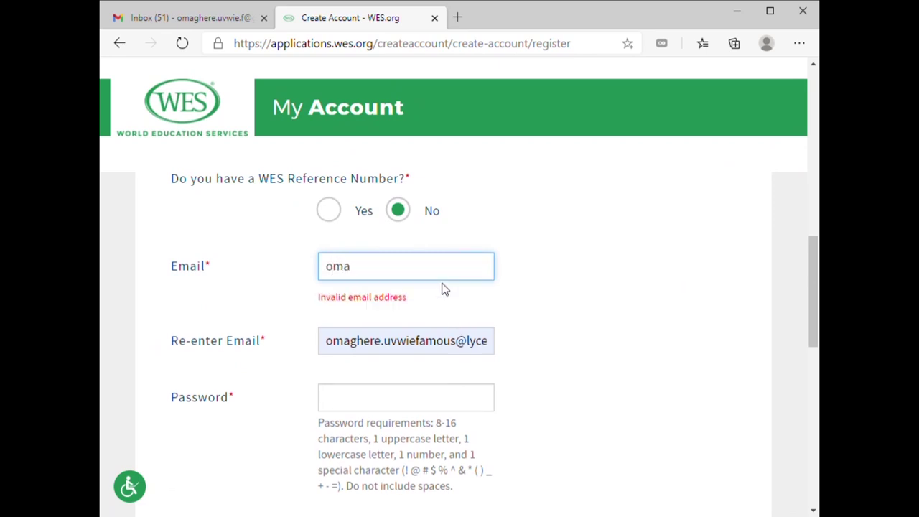
{"action": "left_click", "coordinate": [399, 299]}
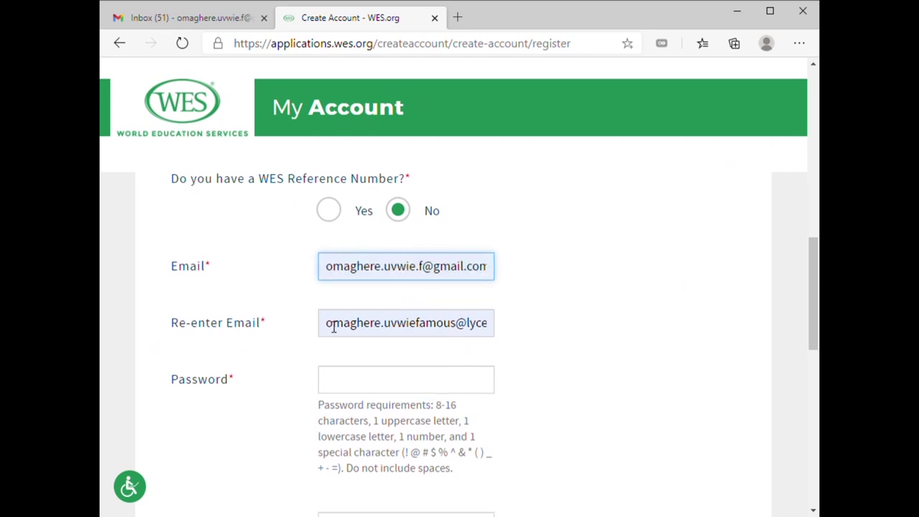
{"action": "left_click_drag", "start_coordinate": [333, 328], "coordinate": [544, 328]}
{"action": "type", "text": "omagh"}
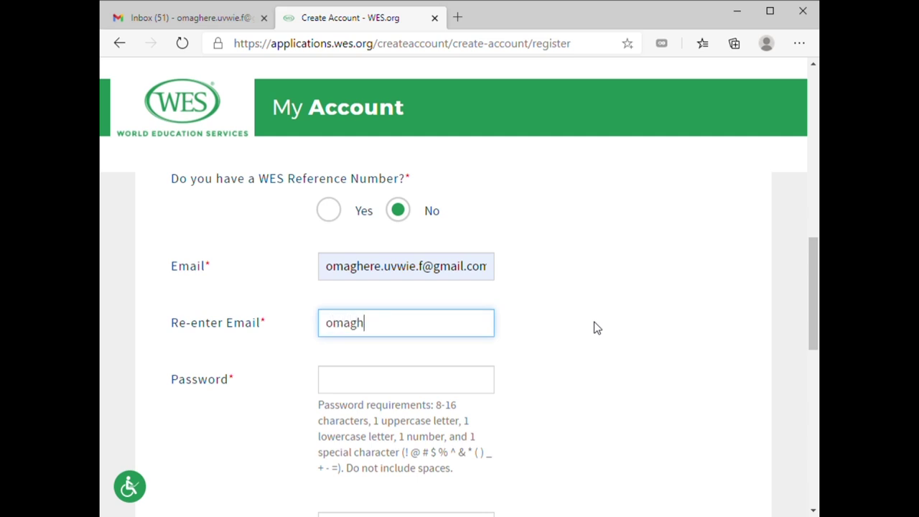
{"action": "left_click", "coordinate": [479, 354]}
Enter the account password
{"action": "scroll", "coordinate": [466, 367], "scroll_direction": "down", "scroll_amount": 2}
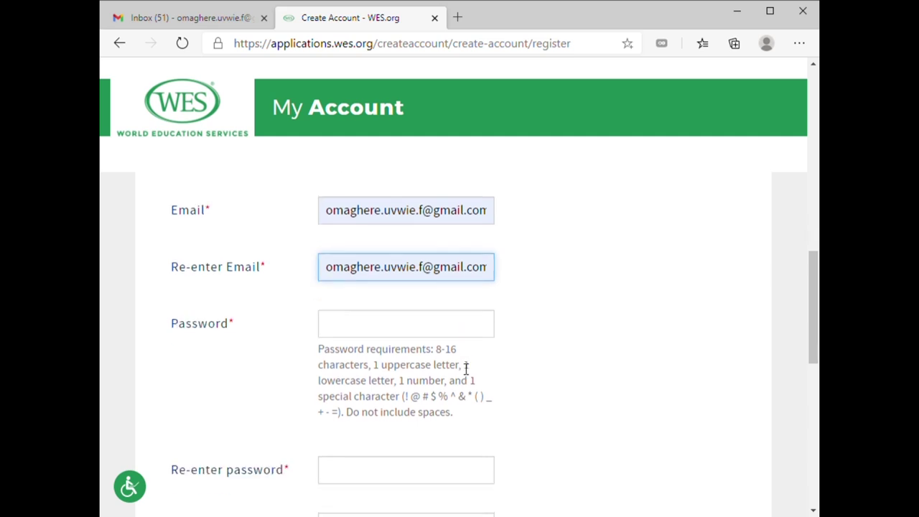
{"action": "left_click", "coordinate": [422, 245]}
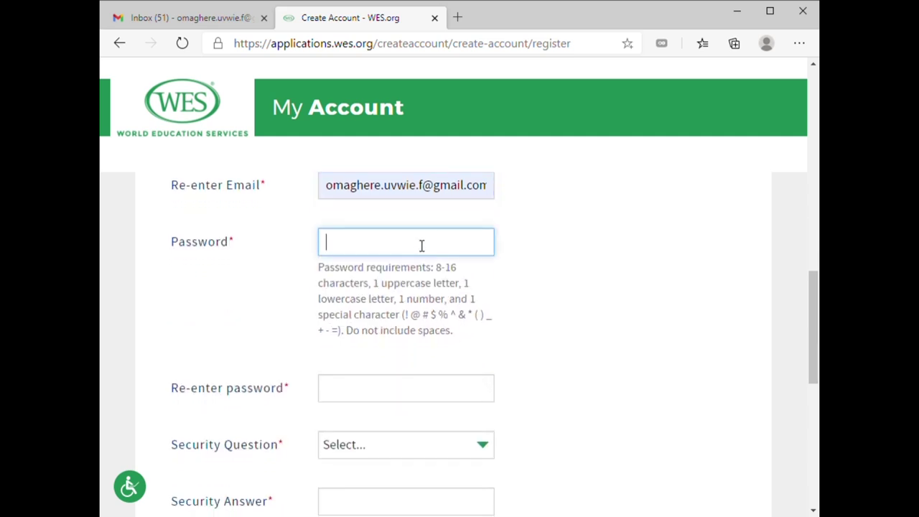
{"action": "type", "text": "•••"}
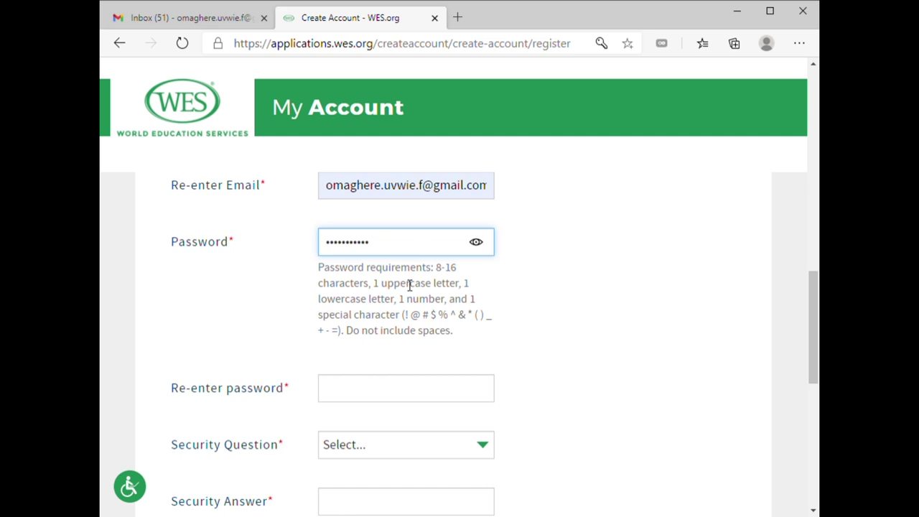
Confirm the password and set the mother's maiden name security question with its answer
{"action": "scroll", "coordinate": [318, 249], "scroll_direction": "down", "scroll_amount": 1}
{"action": "left_click", "coordinate": [386, 326]}
{"action": "type", "text": "••••••"}
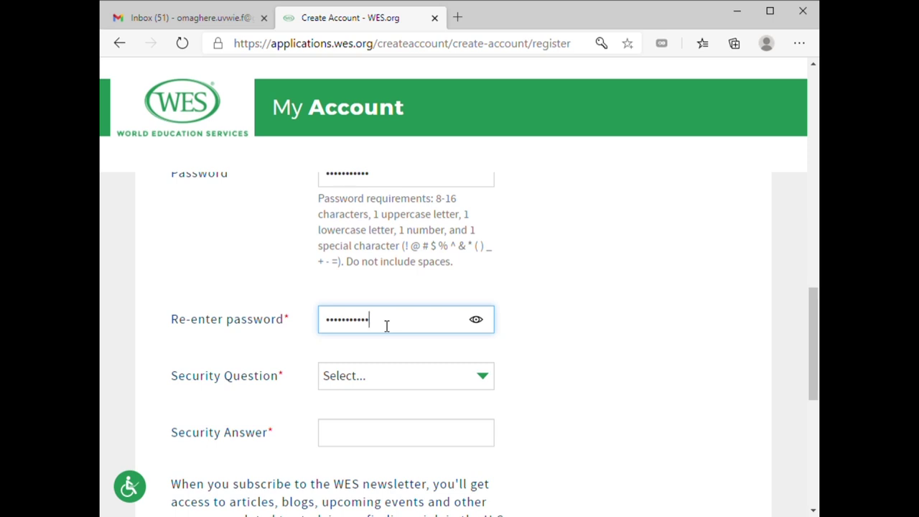
{"action": "left_click", "coordinate": [575, 361]}
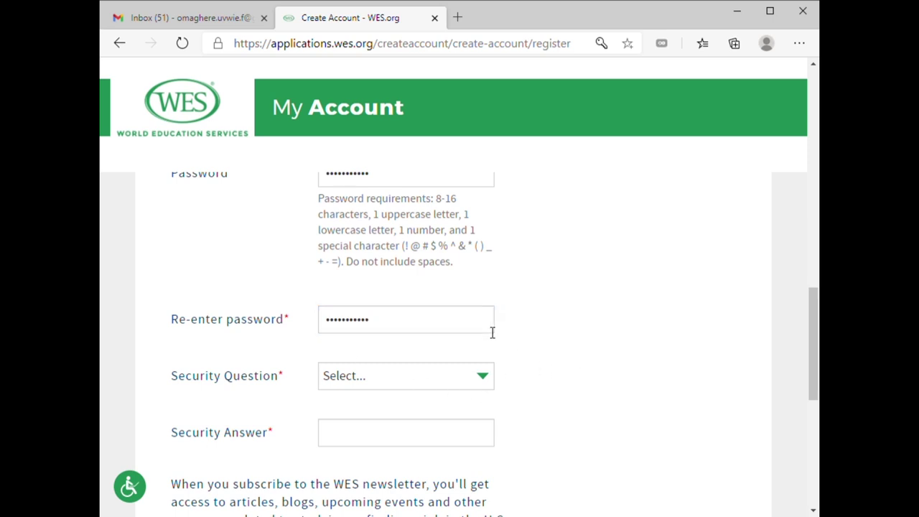
{"action": "left_click", "coordinate": [486, 377]}
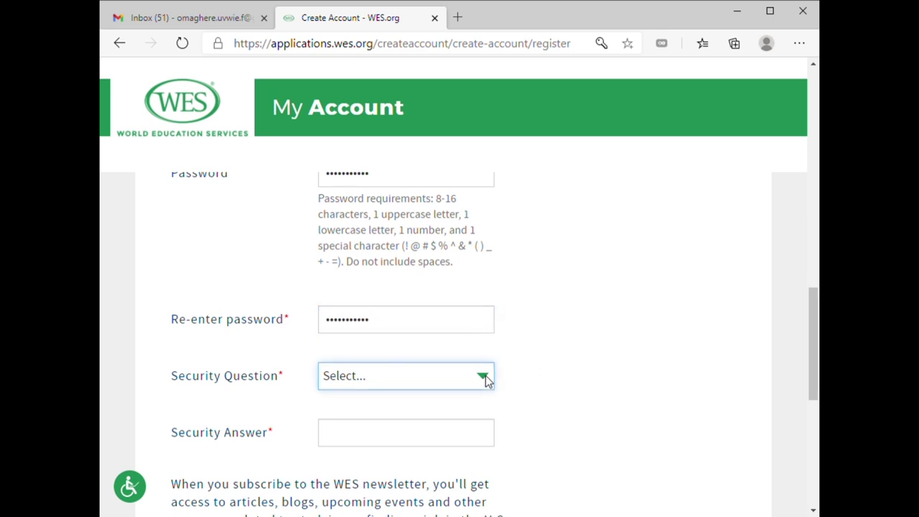
{"action": "key", "text": "Down"}
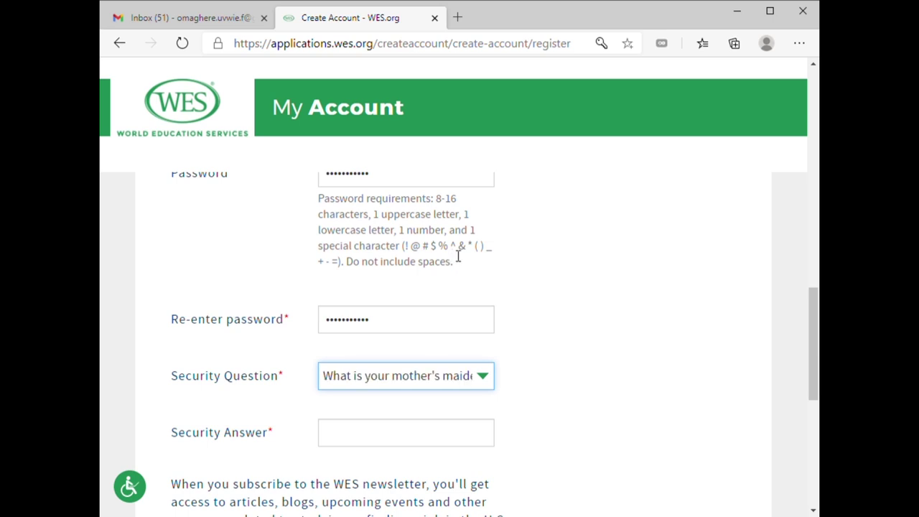
{"action": "scroll", "coordinate": [380, 363], "scroll_direction": "down", "scroll_amount": 1}
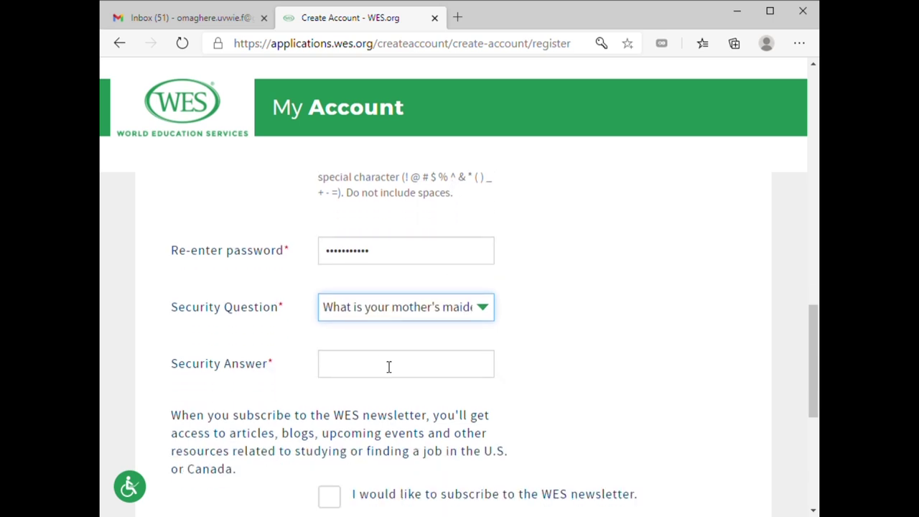
{"action": "left_click", "coordinate": [411, 371]}
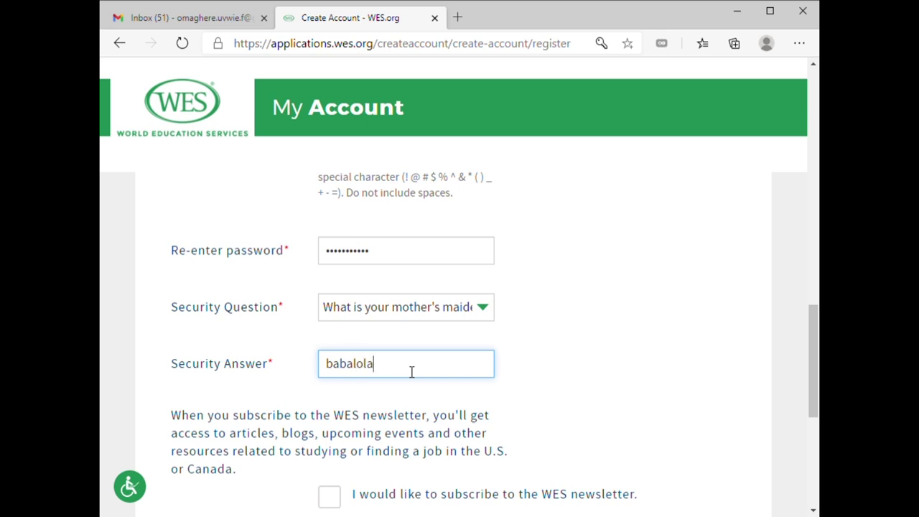
{"action": "scroll", "coordinate": [412, 372], "scroll_direction": "down", "scroll_amount": 3}
{"action": "scroll", "coordinate": [486, 256], "scroll_direction": "up", "scroll_amount": 2}
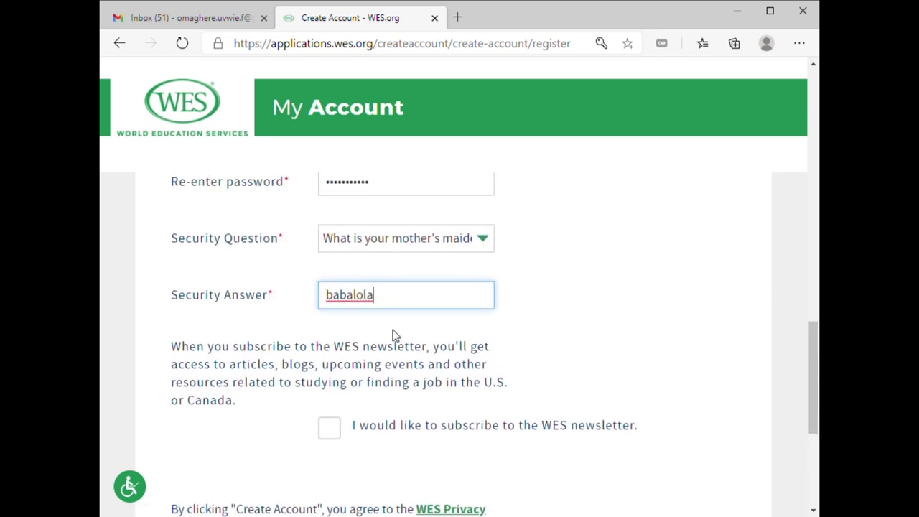
{"action": "scroll", "coordinate": [386, 388], "scroll_direction": "down", "scroll_amount": 1}
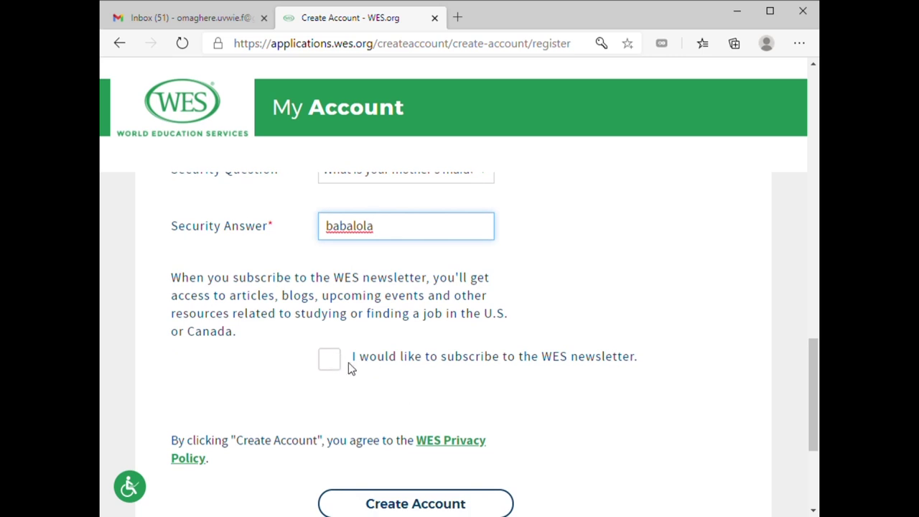
Subscribe to the WES newsletter, create the account, and review the prefilled IRCC form before going to Gmail
{"action": "left_click", "coordinate": [326, 363]}
{"action": "scroll", "coordinate": [493, 335], "scroll_direction": "down", "scroll_amount": 3}
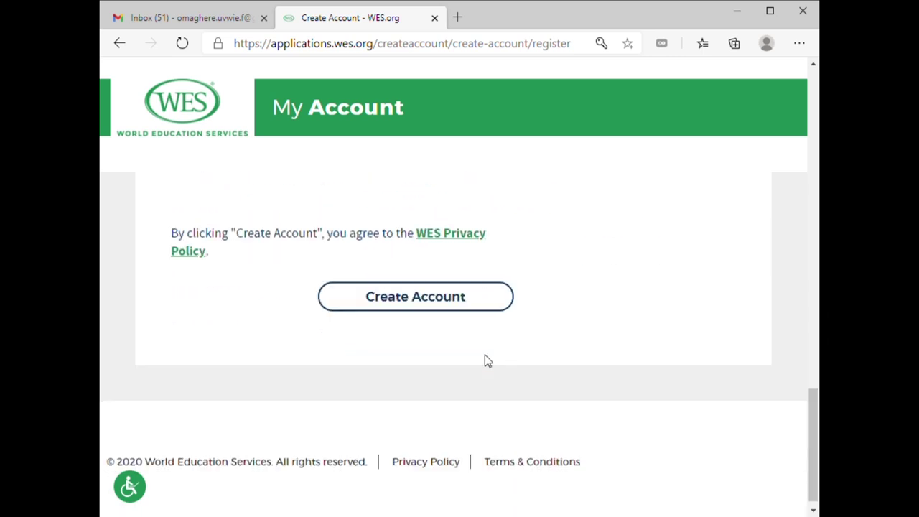
{"action": "scroll", "coordinate": [431, 316], "scroll_direction": "up", "scroll_amount": 3}
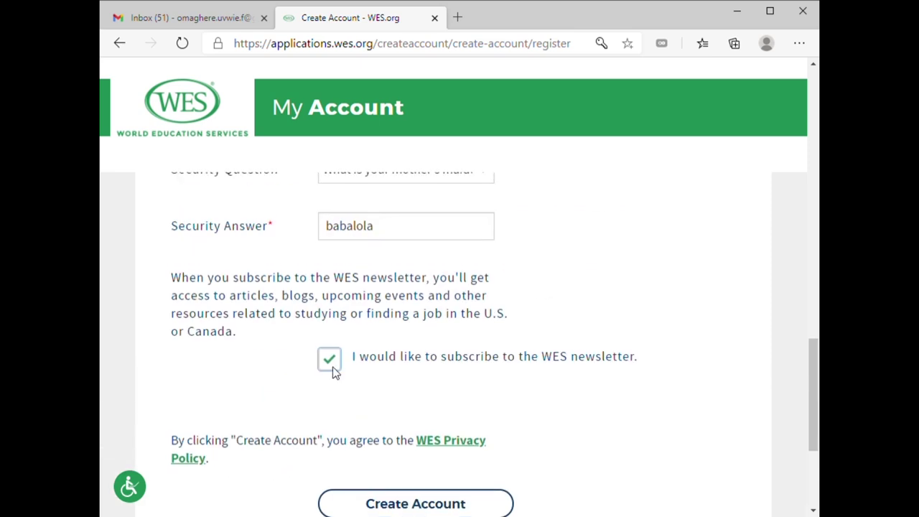
{"action": "scroll", "coordinate": [388, 381], "scroll_direction": "down", "scroll_amount": 3}
{"action": "left_click", "coordinate": [408, 293]}
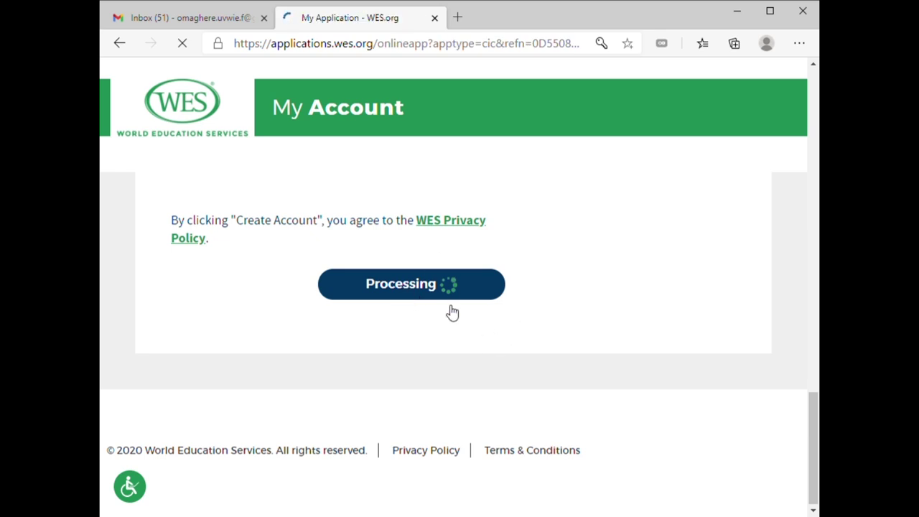
{"action": "scroll", "coordinate": [459, 297], "scroll_direction": "down", "scroll_amount": 4}
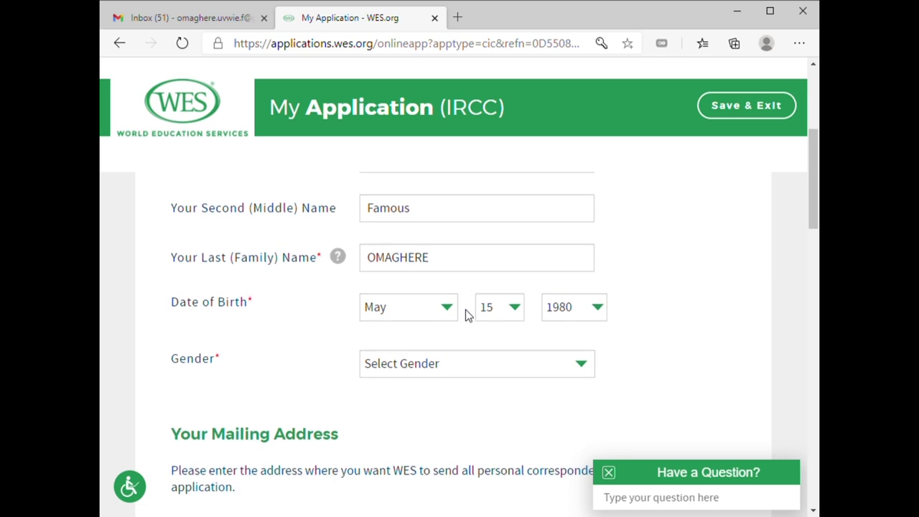
{"action": "scroll", "coordinate": [468, 314], "scroll_direction": "down", "scroll_amount": 1}
{"action": "scroll", "coordinate": [503, 316], "scroll_direction": "up", "scroll_amount": 5}
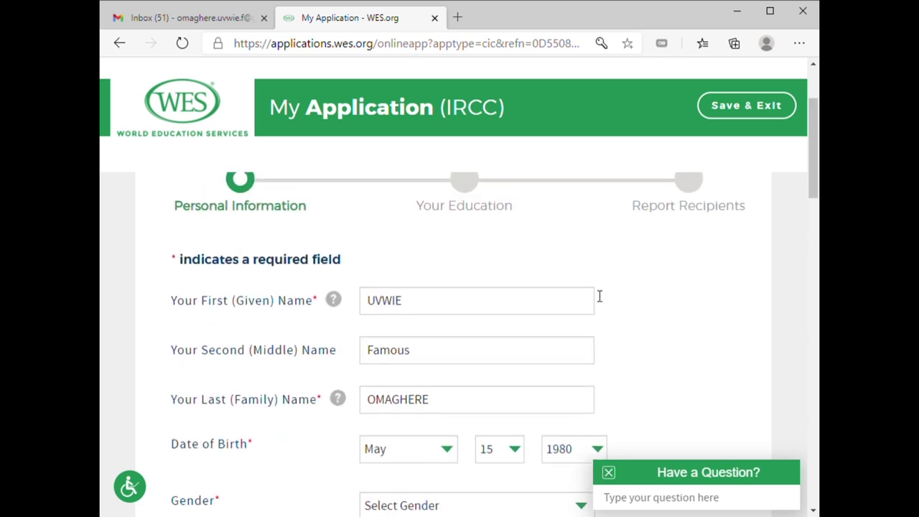
{"action": "left_click", "coordinate": [188, 17]}
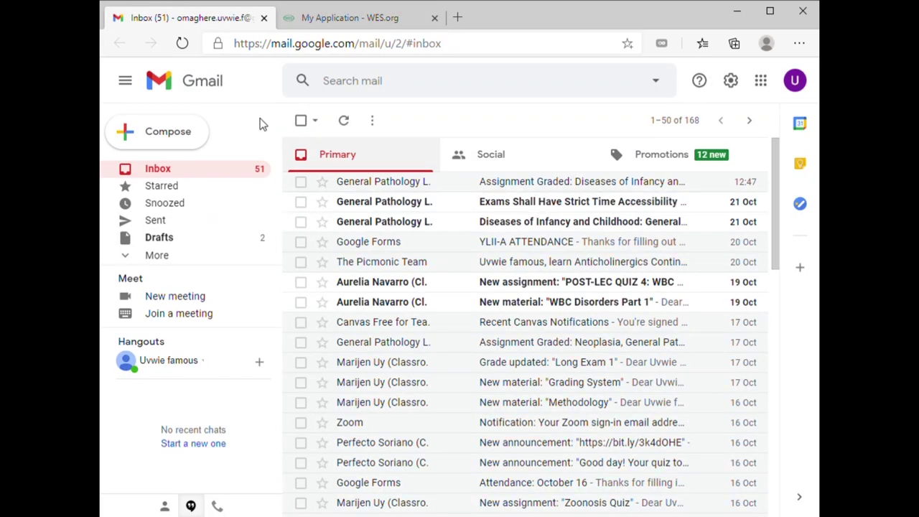
Refresh Gmail, open the World Education Services welcome email, and follow its My Account link
{"action": "left_click", "coordinate": [181, 45]}
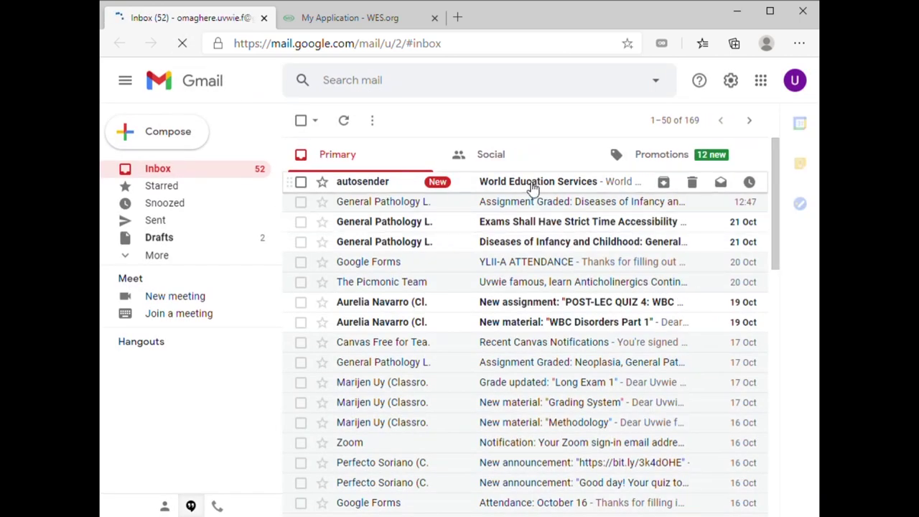
{"action": "left_click", "coordinate": [420, 325]}
{"action": "scroll", "coordinate": [524, 385], "scroll_direction": "down", "scroll_amount": 3}
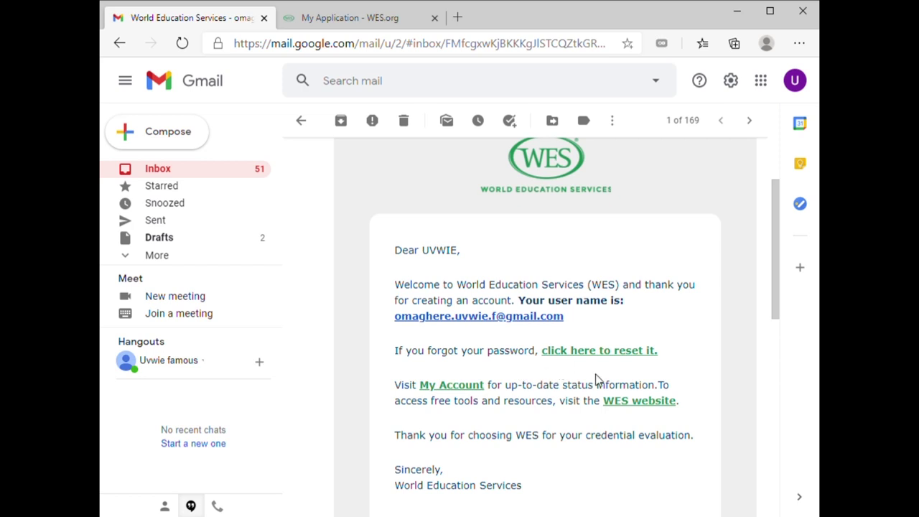
{"action": "scroll", "coordinate": [512, 408], "scroll_direction": "down", "scroll_amount": 2}
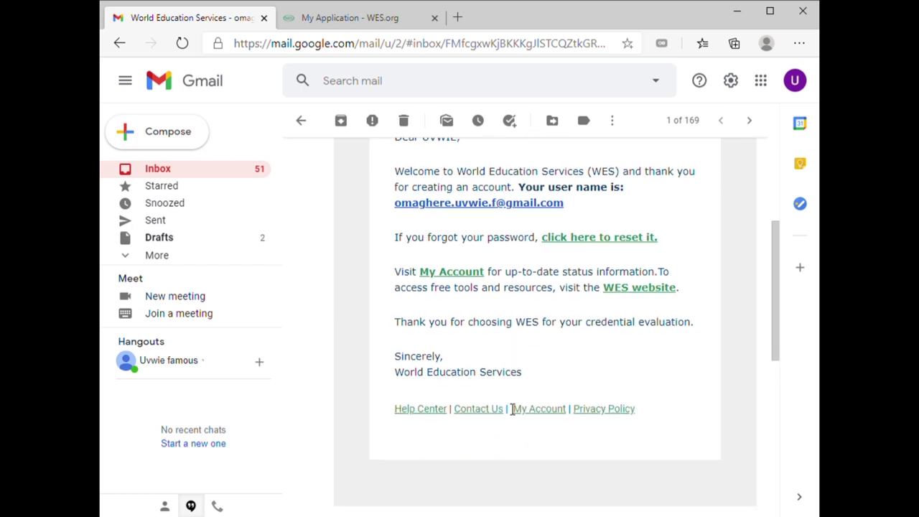
{"action": "left_click", "coordinate": [468, 276]}
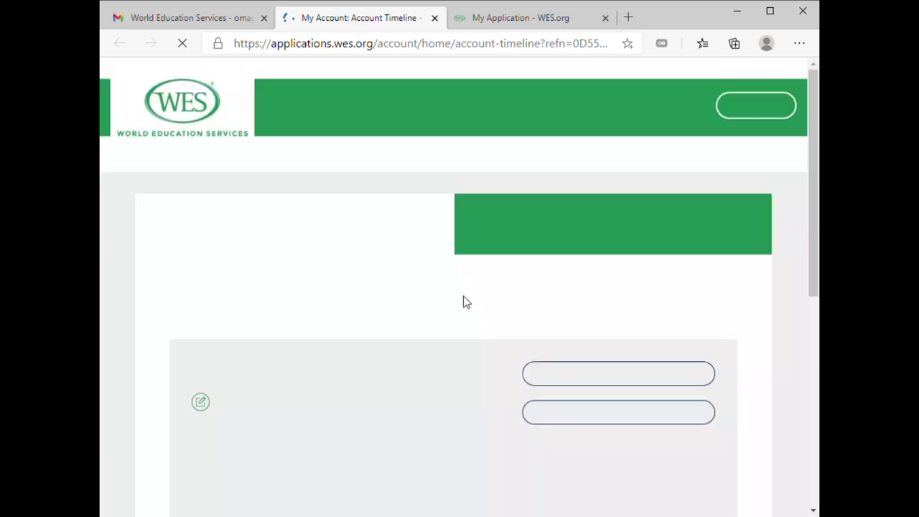
Close the duplicate application tab and resume the saved IRCC draft from the account timeline
{"action": "scroll", "coordinate": [517, 312], "scroll_direction": "down", "scroll_amount": 1}
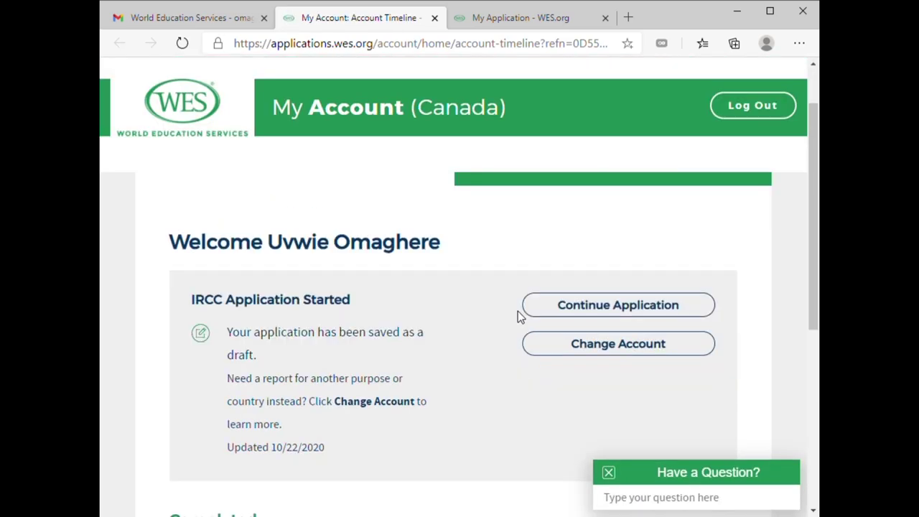
{"action": "left_click", "coordinate": [567, 311]}
{"action": "left_click", "coordinate": [522, 24]}
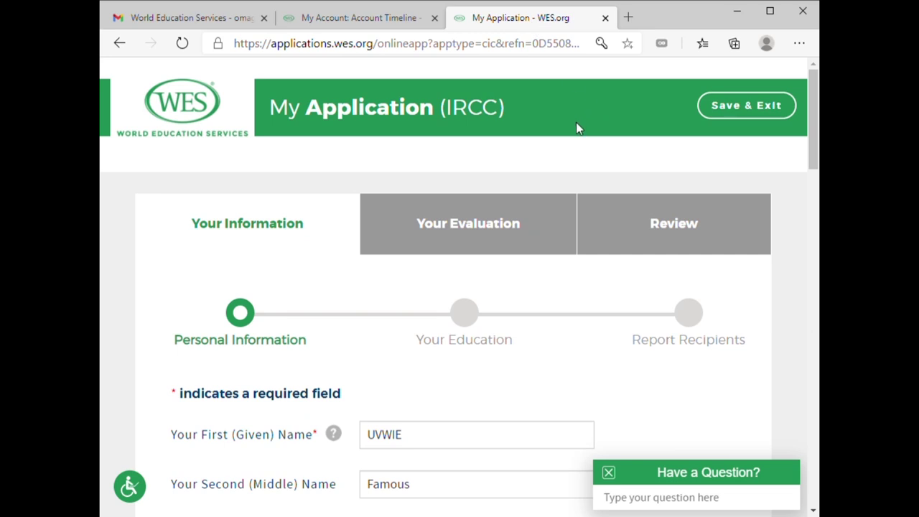
{"action": "scroll", "coordinate": [578, 128], "scroll_direction": "down", "scroll_amount": 2}
{"action": "left_click", "coordinate": [606, 17]}
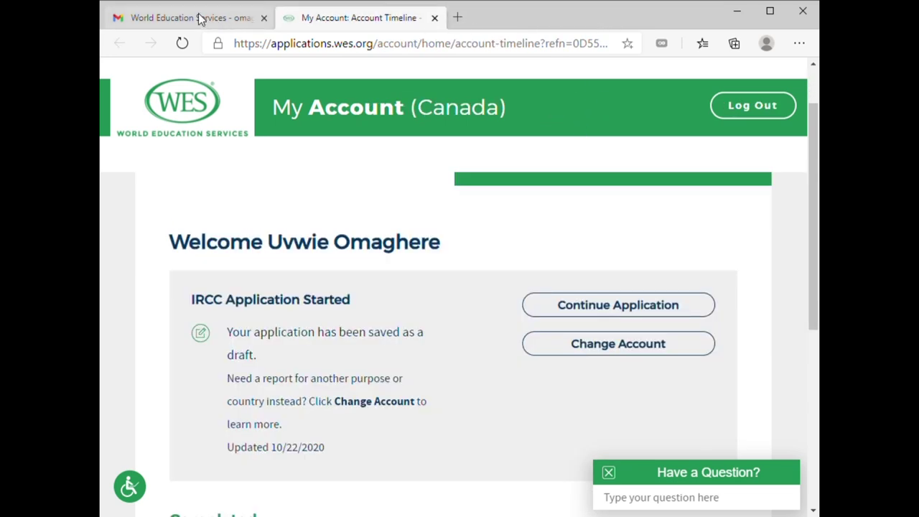
{"action": "left_click", "coordinate": [201, 19]}
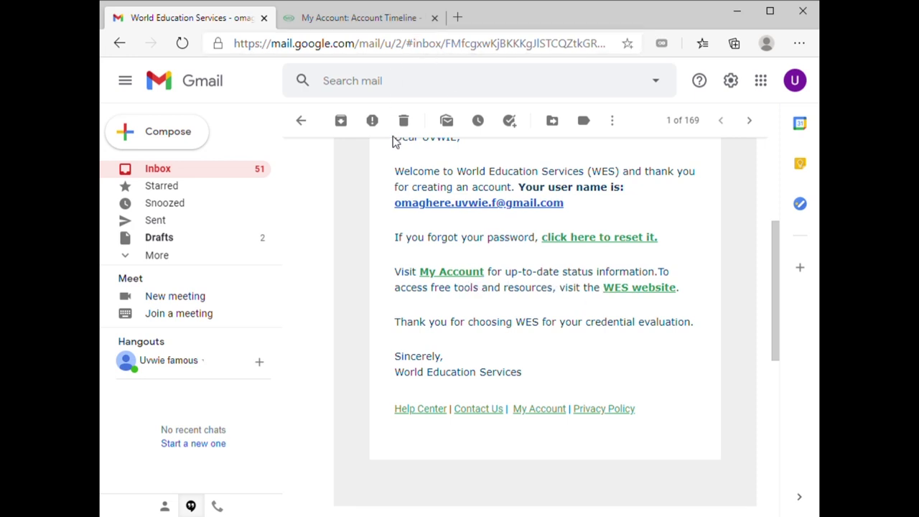
{"action": "left_click", "coordinate": [368, 20]}
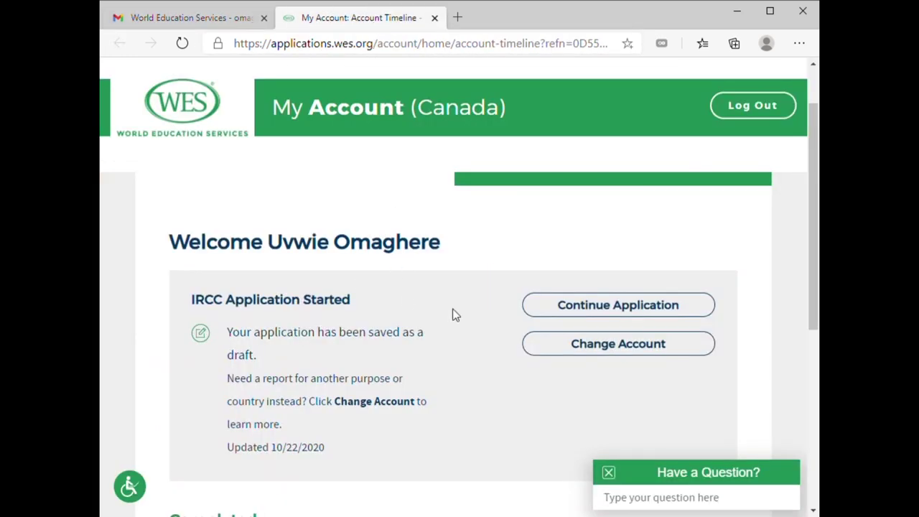
{"action": "left_click", "coordinate": [603, 314]}
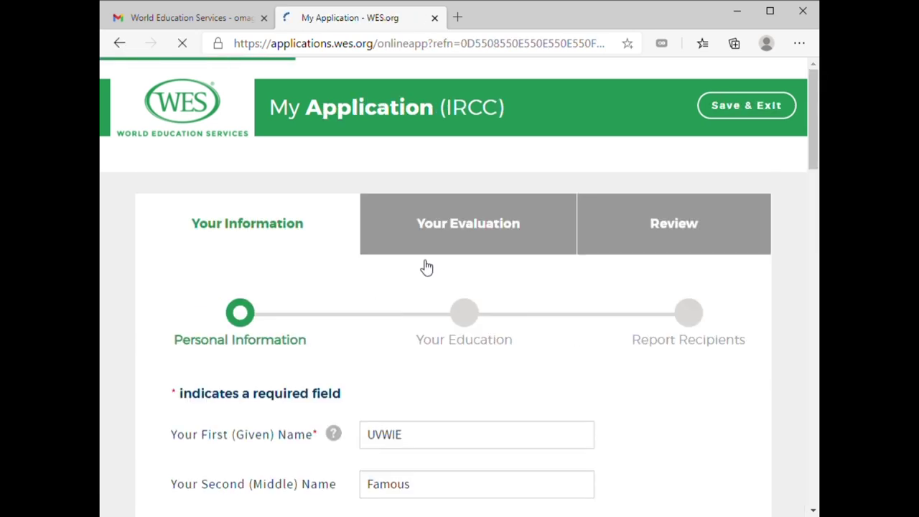
Autofill the address, then replace the street and city with the new mailing address
{"action": "scroll", "coordinate": [444, 329], "scroll_direction": "down", "scroll_amount": 5}
{"action": "scroll", "coordinate": [443, 328], "scroll_direction": "down", "scroll_amount": 4}
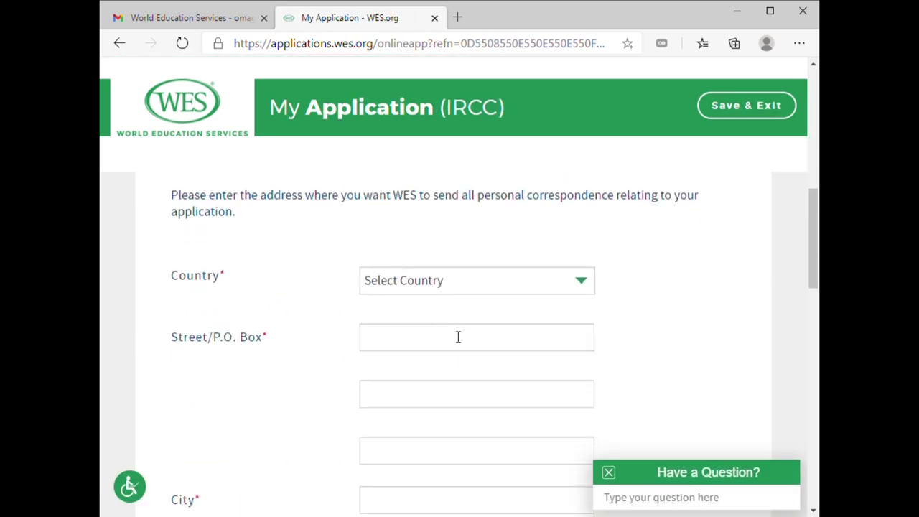
{"action": "left_click", "coordinate": [441, 274]}
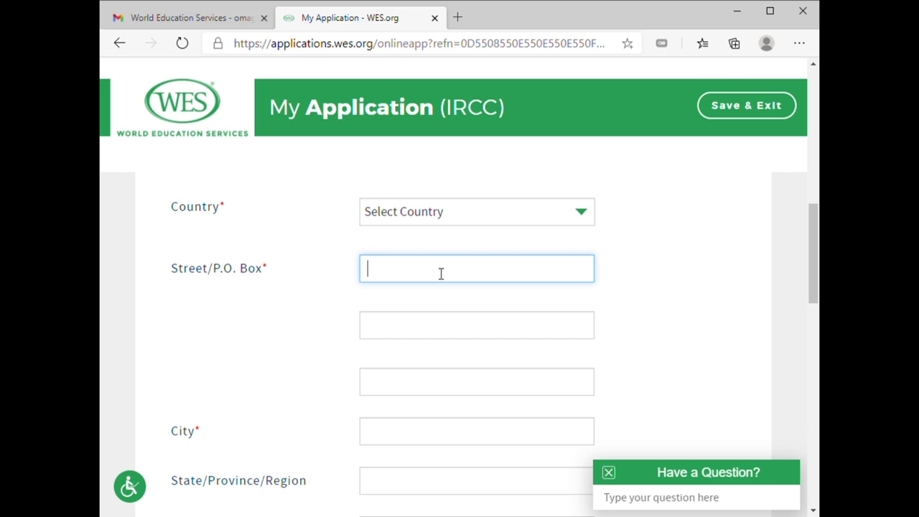
{"action": "left_click", "coordinate": [433, 299]}
{"action": "scroll", "coordinate": [444, 313], "scroll_direction": "down", "scroll_amount": 2}
{"action": "scroll", "coordinate": [443, 314], "scroll_direction": "up", "scroll_amount": 2}
{"action": "scroll", "coordinate": [443, 314], "scroll_direction": "up", "scroll_amount": 1}
{"action": "left_click_drag", "start_coordinate": [482, 281], "coordinate": [333, 279]}
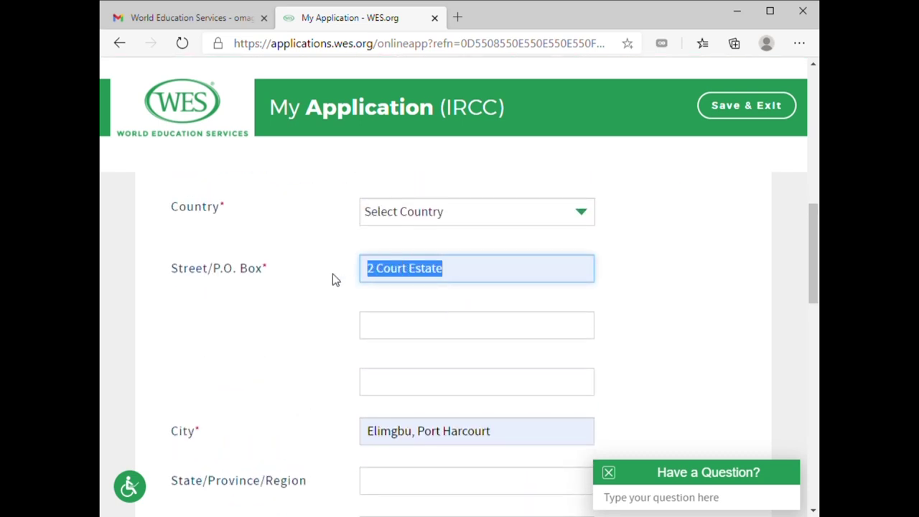
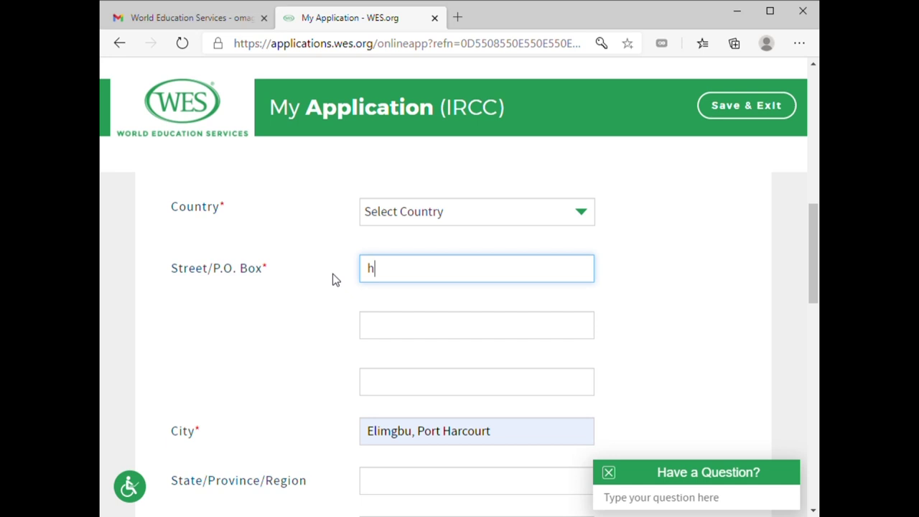
{"action": "scroll", "coordinate": [426, 345], "scroll_direction": "down", "scroll_amount": 2}
{"action": "left_click_drag", "start_coordinate": [534, 306], "coordinate": [290, 308]}
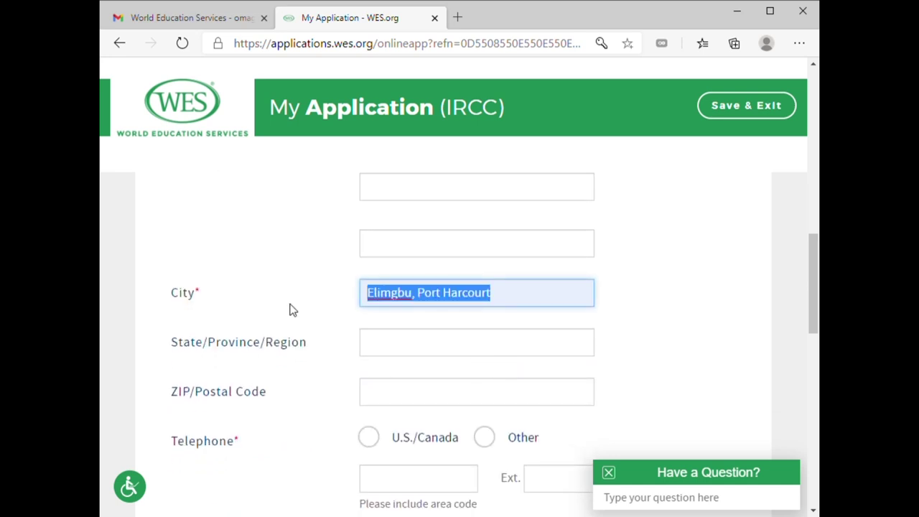
{"action": "type", "text": "dagupan"}
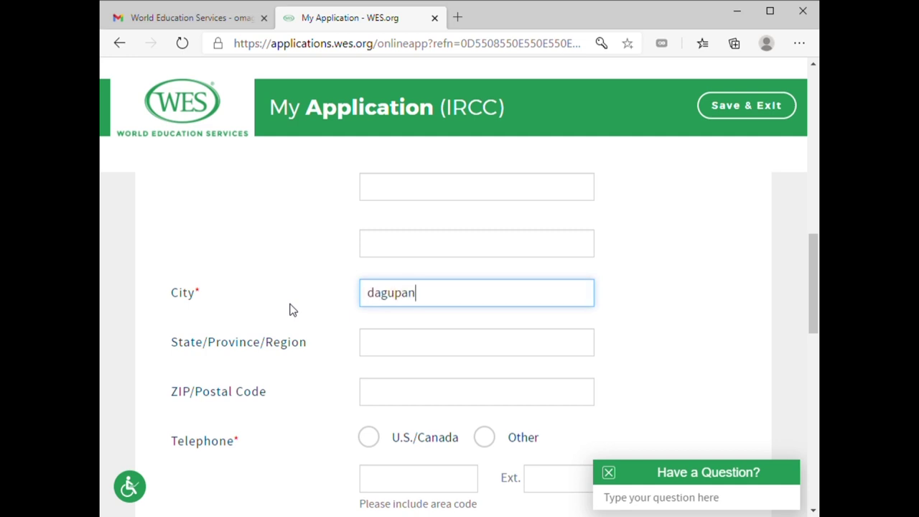
Enter the state/province and ZIP/postal code of the mailing address
{"action": "left_click", "coordinate": [408, 351]}
{"action": "type", "text": "pa"}
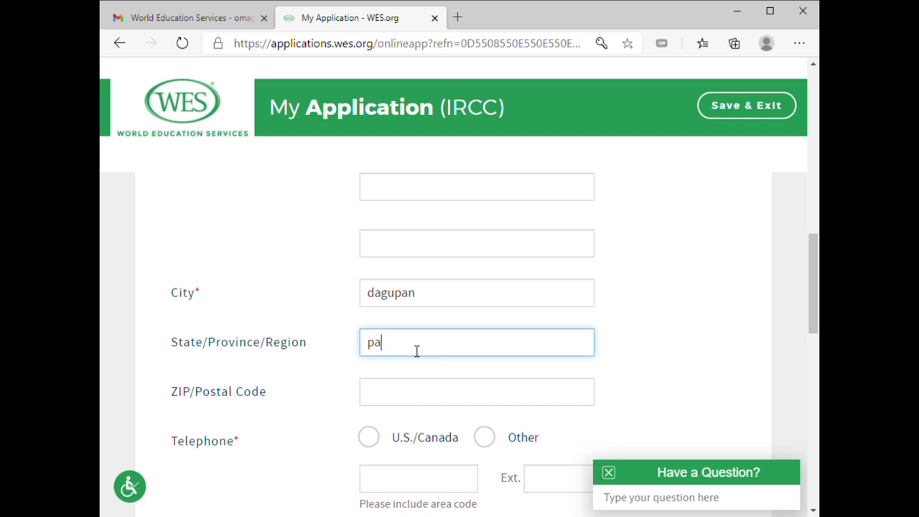
{"action": "type", "text": "ngasinan"}
{"action": "scroll", "coordinate": [499, 417], "scroll_direction": "down", "scroll_amount": 1}
{"action": "left_click", "coordinate": [447, 331]}
{"action": "type", "text": "2"}
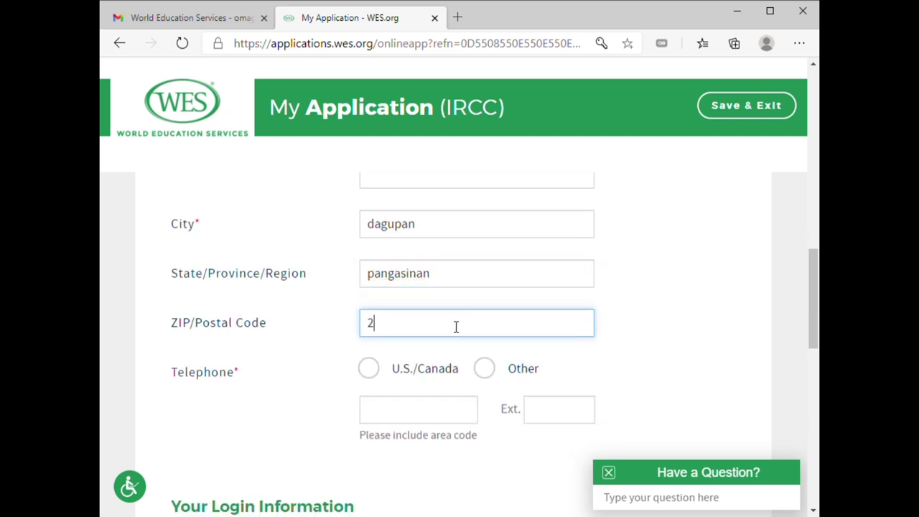
{"action": "type", "text": "400"}
Mark the telephone as Other and enter the international phone number with country code
{"action": "scroll", "coordinate": [499, 343], "scroll_direction": "down", "scroll_amount": 1}
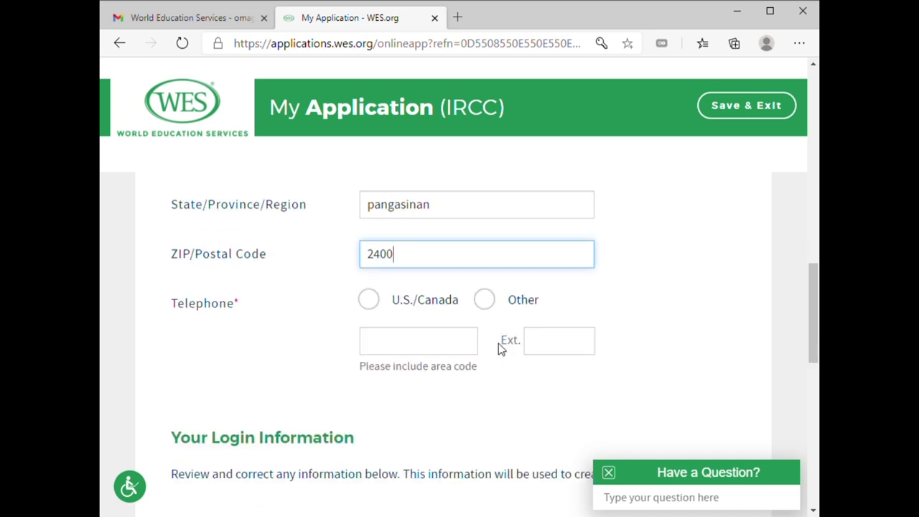
{"action": "left_click", "coordinate": [484, 299]}
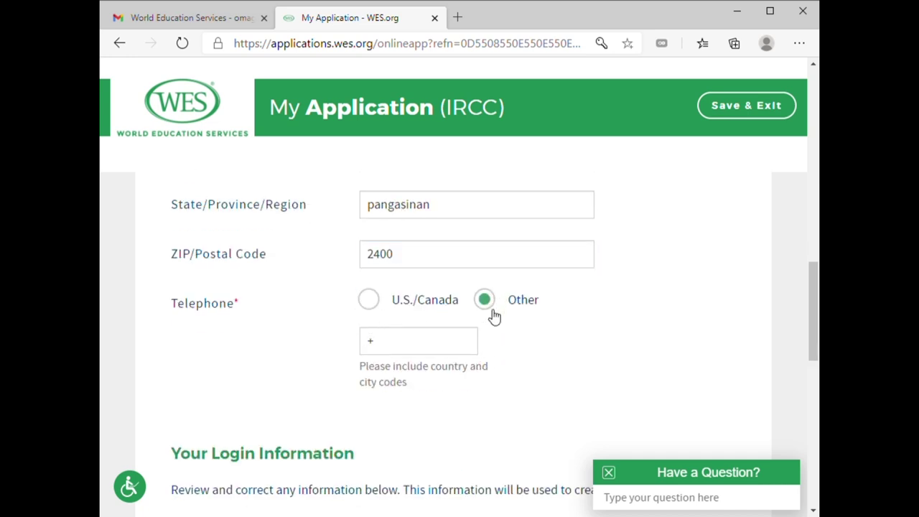
{"action": "scroll", "coordinate": [474, 316], "scroll_direction": "down", "scroll_amount": 1}
{"action": "left_click", "coordinate": [427, 283]}
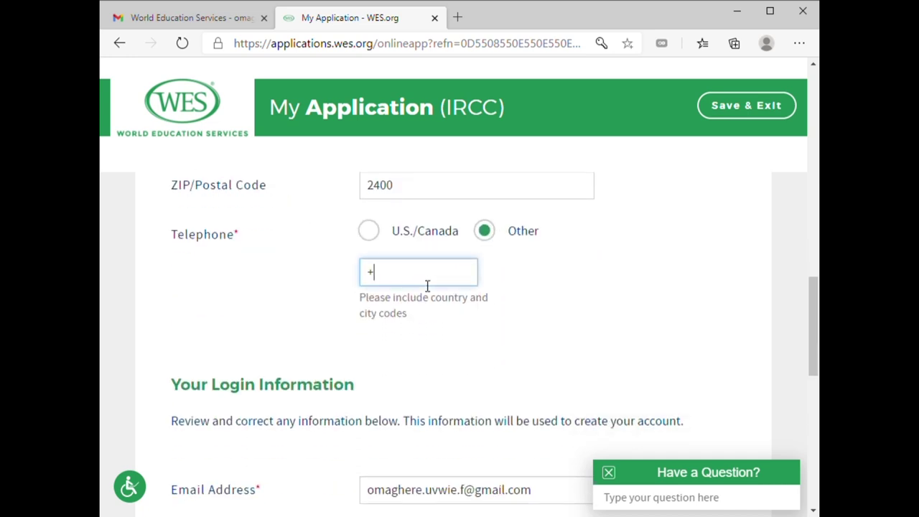
{"action": "type", "text": "63"}
{"action": "key", "text": "BackSpace"}
{"action": "scroll", "coordinate": [392, 278], "scroll_direction": "up", "scroll_amount": 2}
Set the mailing address country to Philippines
{"action": "scroll", "coordinate": [393, 278], "scroll_direction": "up", "scroll_amount": 3}
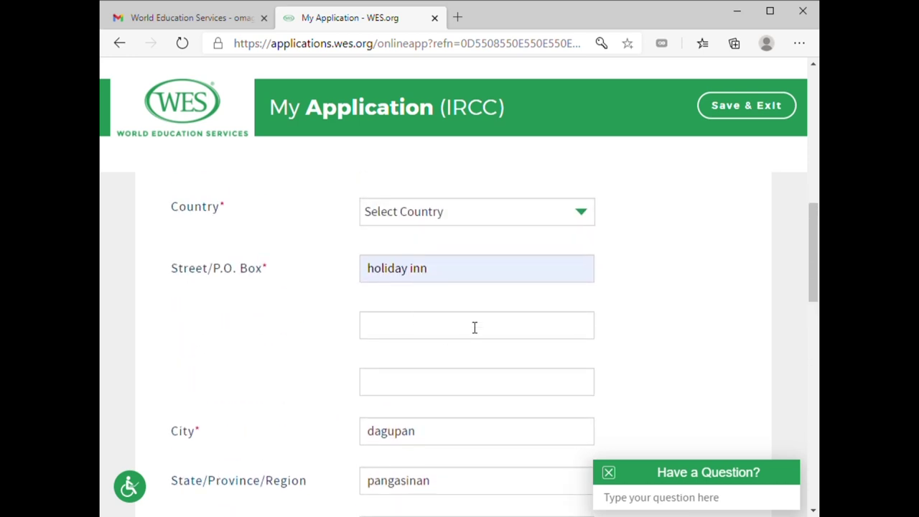
{"action": "left_click", "coordinate": [582, 220]}
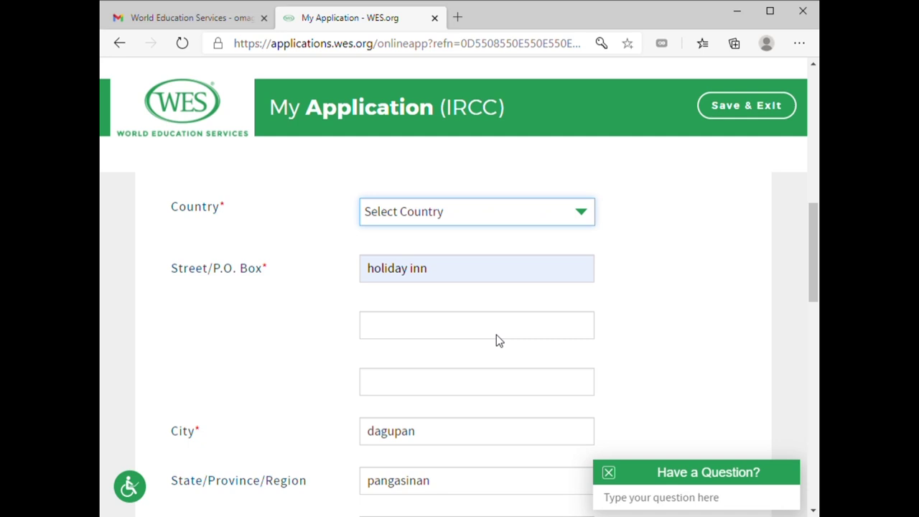
{"action": "type", "text": "phil"}
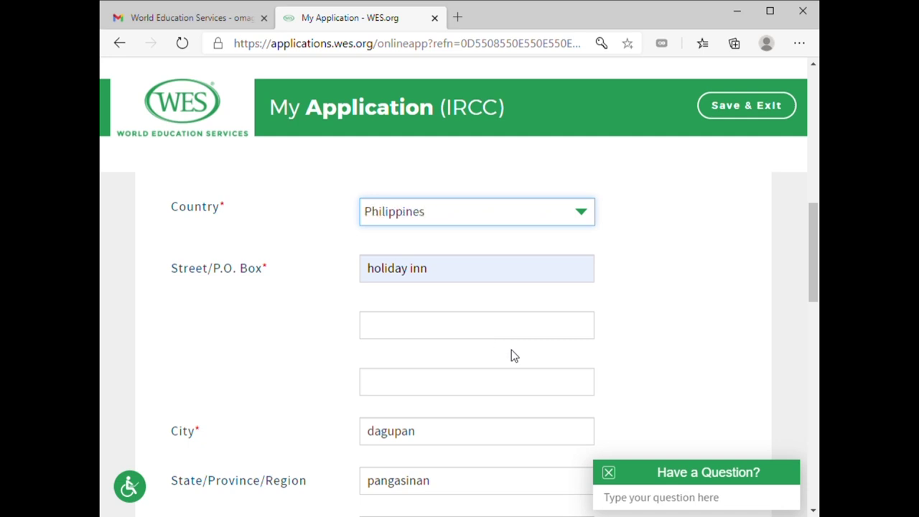
{"action": "left_click", "coordinate": [733, 269]}
Retype the Street/P.O. Box line with the house number and add the unit number on line two
{"action": "scroll", "coordinate": [424, 273], "scroll_direction": "down", "scroll_amount": 1}
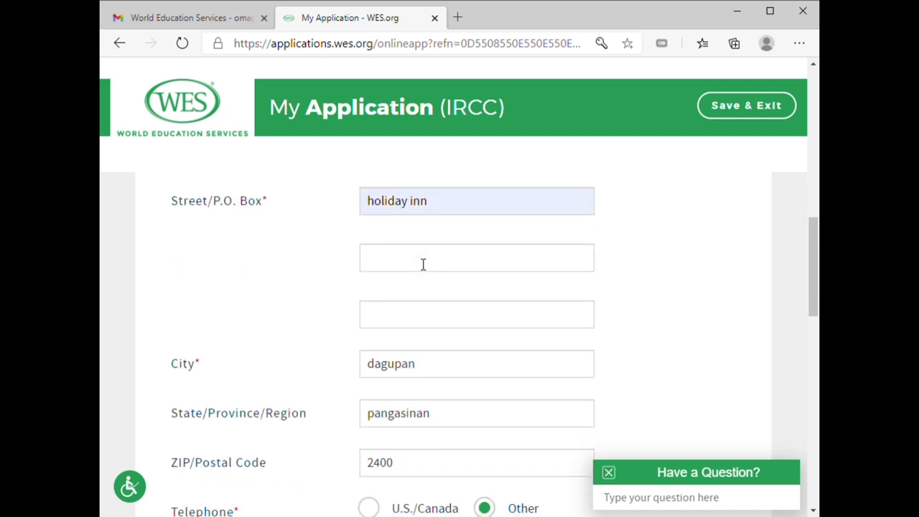
{"action": "left_click", "coordinate": [444, 204]}
{"action": "left_click_drag", "start_coordinate": [444, 204], "coordinate": [326, 203]}
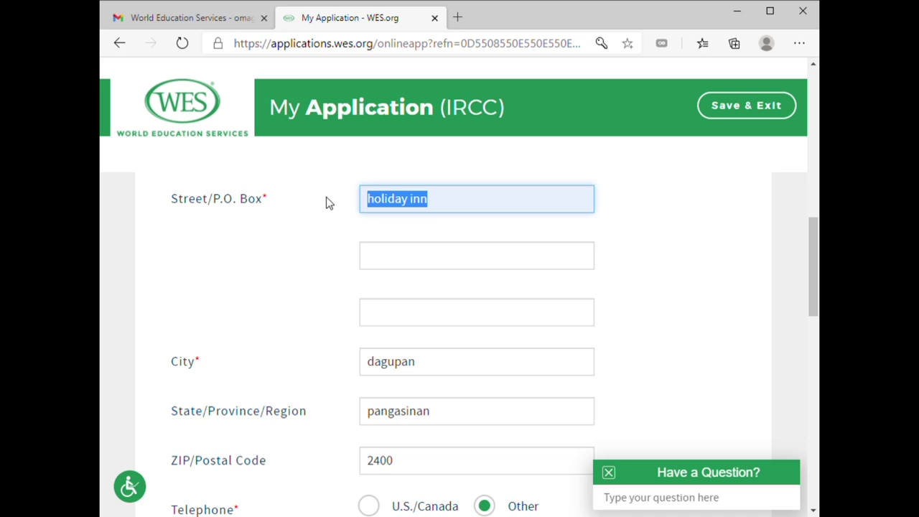
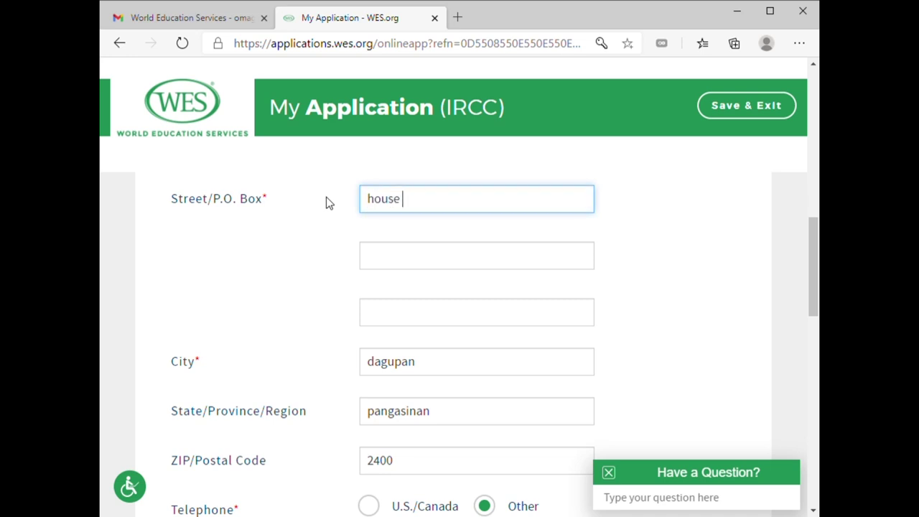
{"action": "left_click", "coordinate": [474, 263]}
{"action": "type", "text": "inut"}
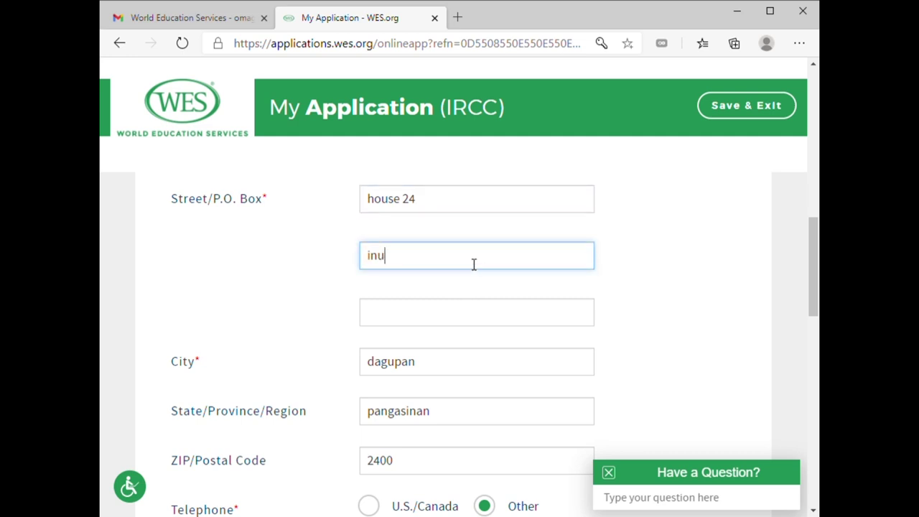
{"action": "key", "text": "BackSpace"}
{"action": "key", "text": "BackSpace"}
{"action": "key", "text": "BackSpace"}
{"action": "key", "text": "BackSpace"}
{"action": "key", "text": "BackSpace"}
{"action": "type", "text": "unit 10"}
Replace Confirm Email with the suggested matching Gmail address
{"action": "scroll", "coordinate": [476, 264], "scroll_direction": "down", "scroll_amount": 6}
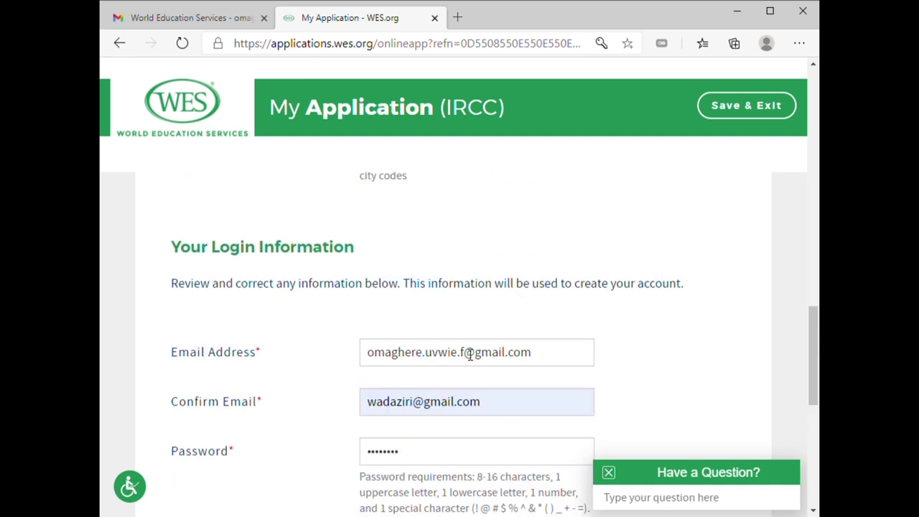
{"action": "scroll", "coordinate": [471, 353], "scroll_direction": "down", "scroll_amount": 2}
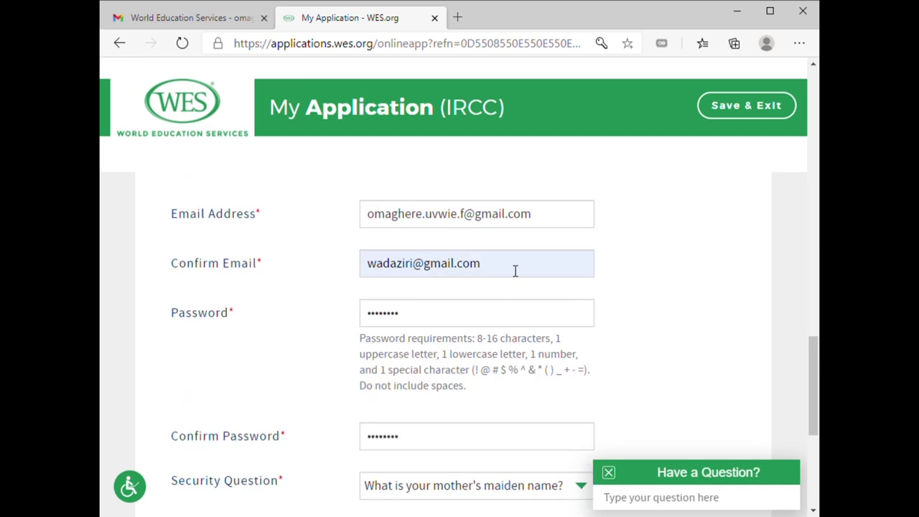
{"action": "left_click_drag", "start_coordinate": [515, 270], "coordinate": [333, 271]}
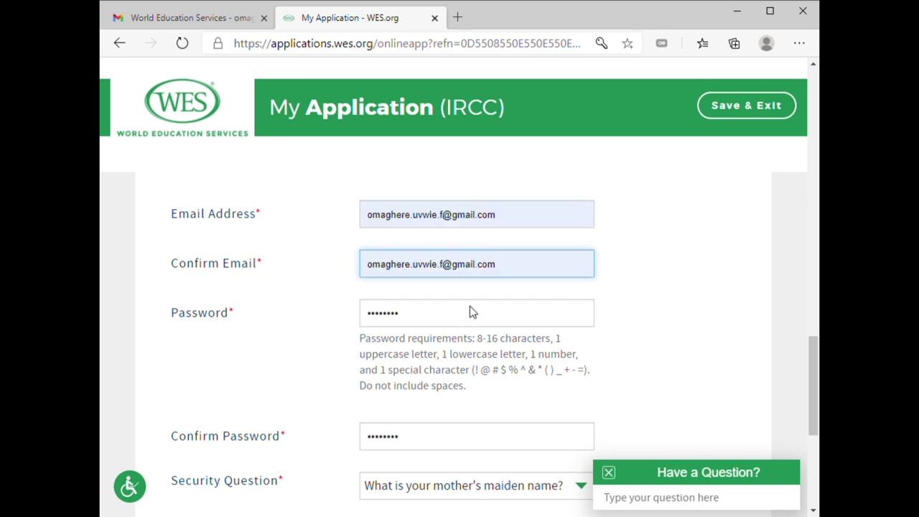
{"action": "left_click", "coordinate": [469, 310]}
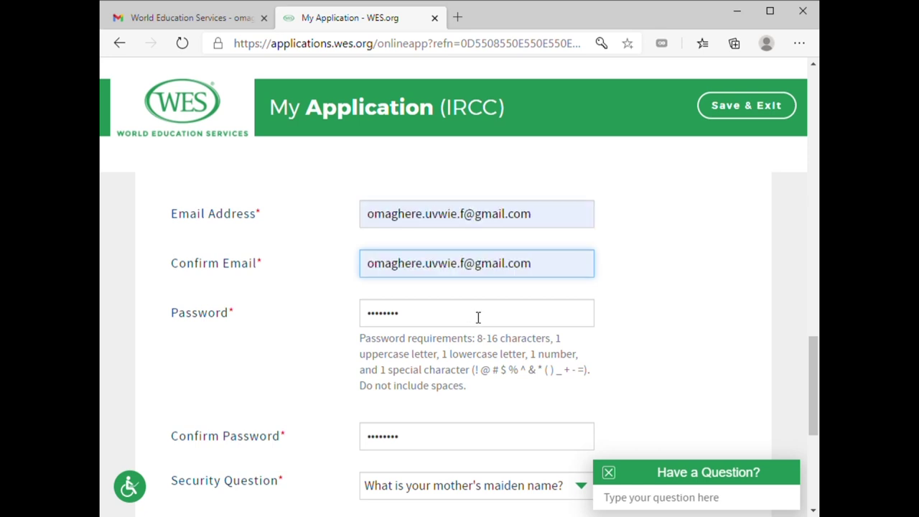
Set Gender to Man and submit Personal Information to reach the education credentials step
{"action": "scroll", "coordinate": [571, 329], "scroll_direction": "down", "scroll_amount": 1}
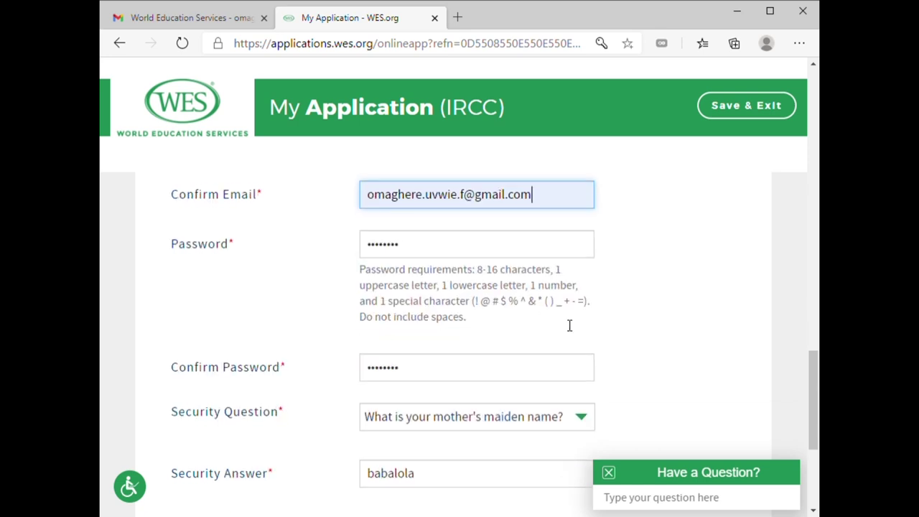
{"action": "scroll", "coordinate": [571, 316], "scroll_direction": "down", "scroll_amount": 1}
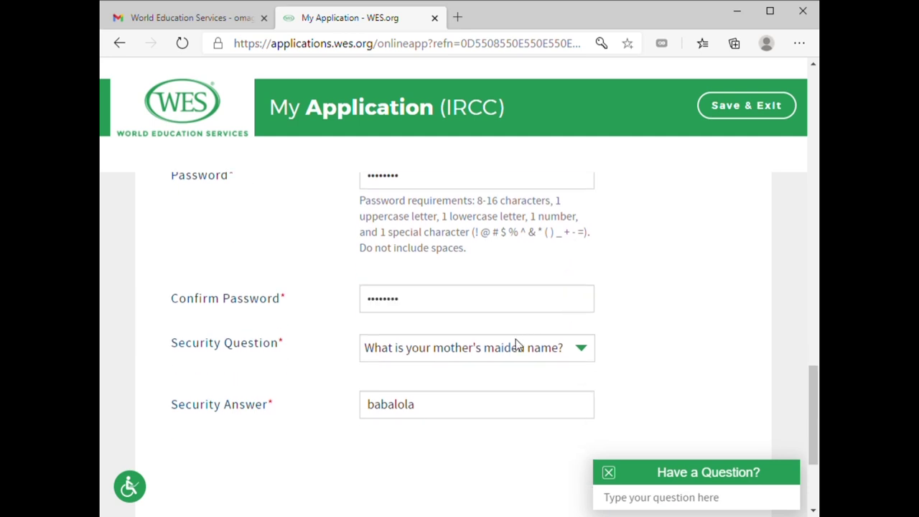
{"action": "scroll", "coordinate": [520, 336], "scroll_direction": "down", "scroll_amount": 3}
{"action": "left_click", "coordinate": [672, 309]}
{"action": "scroll", "coordinate": [436, 390], "scroll_direction": "down", "scroll_amount": 2}
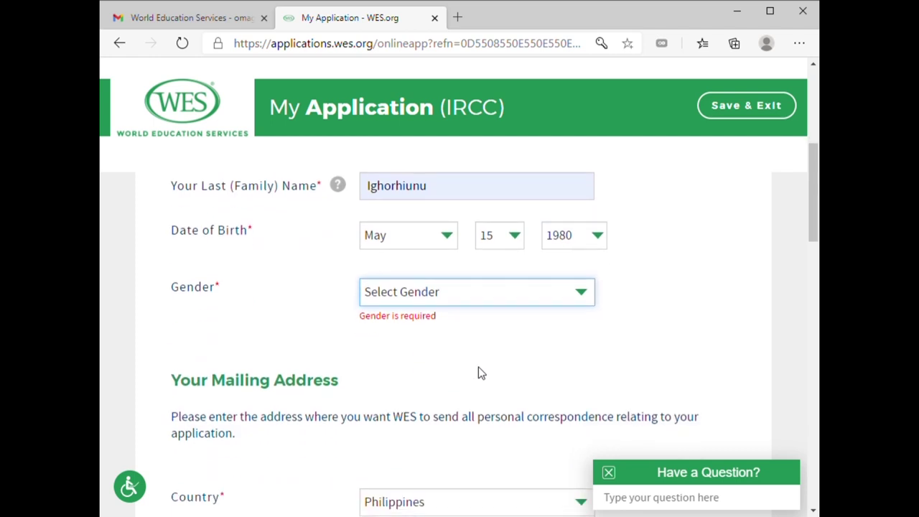
{"action": "left_click", "coordinate": [437, 345]}
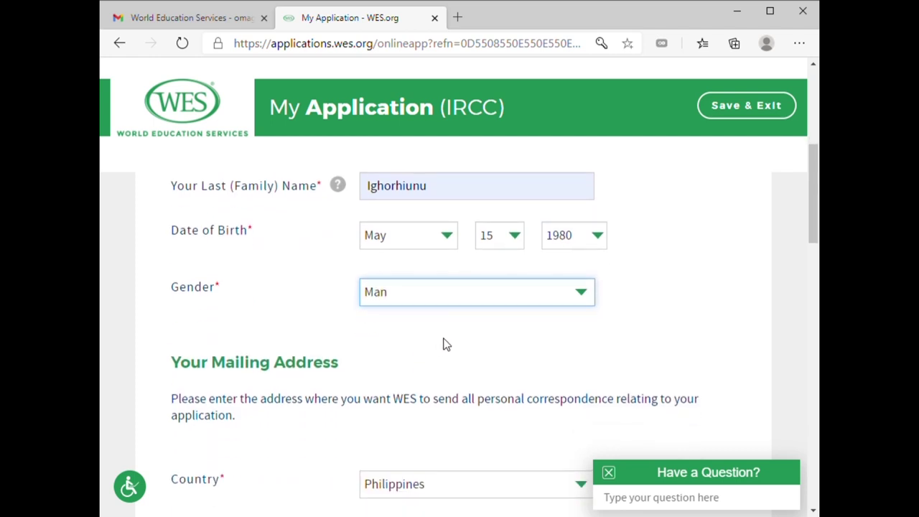
{"action": "scroll", "coordinate": [656, 351], "scroll_direction": "down", "scroll_amount": 8}
{"action": "scroll", "coordinate": [668, 404], "scroll_direction": "down", "scroll_amount": 5}
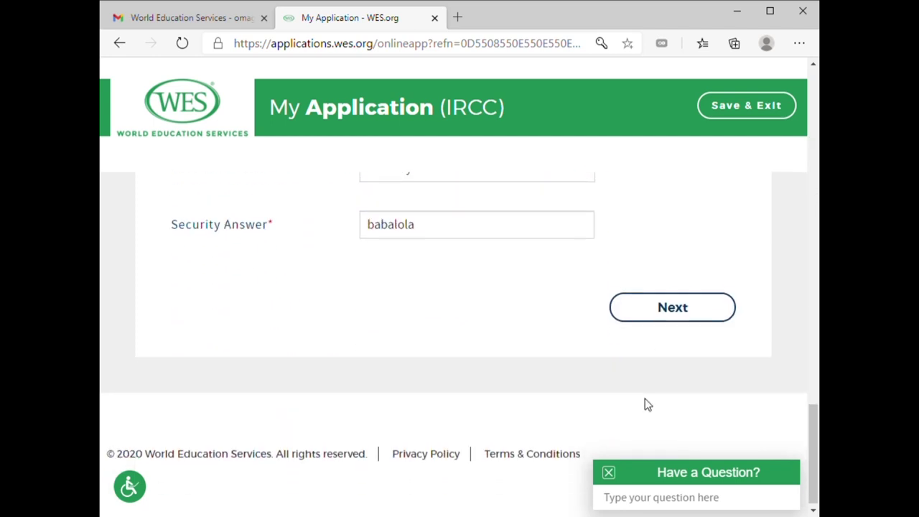
{"action": "left_click", "coordinate": [685, 318]}
Scroll to the bottom of the Your Education page and start a new credential with Add Credential
{"action": "scroll", "coordinate": [493, 322], "scroll_direction": "up", "scroll_amount": 4}
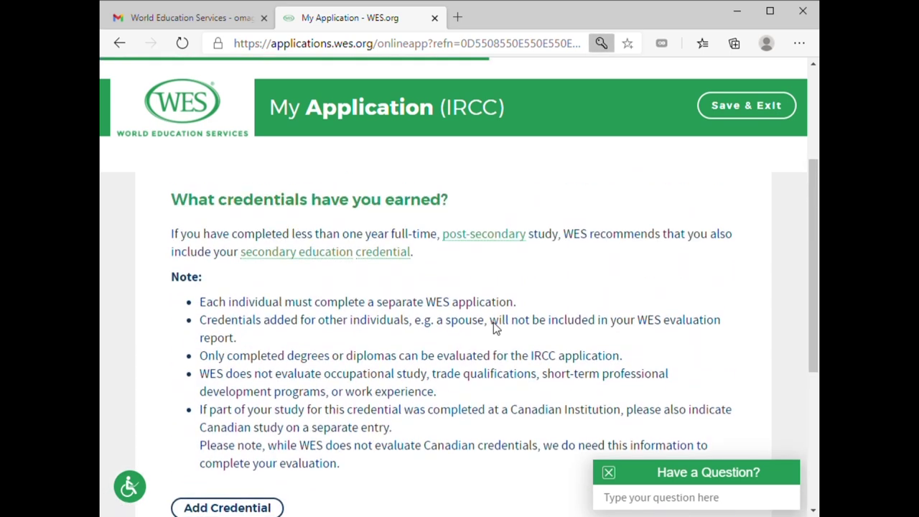
{"action": "scroll", "coordinate": [513, 321], "scroll_direction": "up", "scroll_amount": 2}
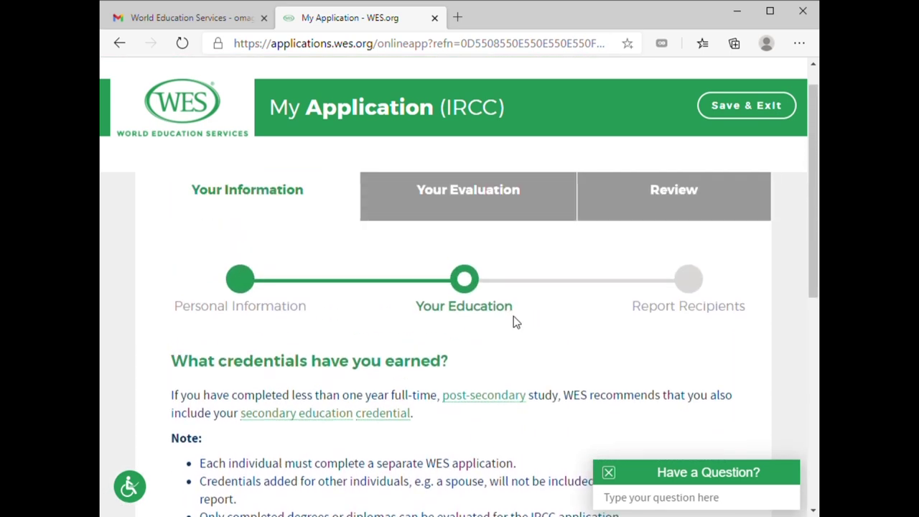
{"action": "scroll", "coordinate": [550, 333], "scroll_direction": "down", "scroll_amount": 6}
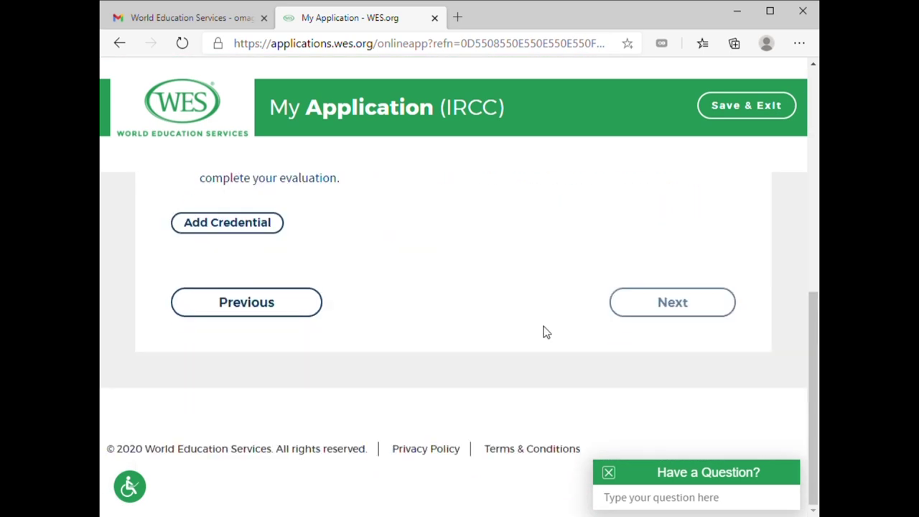
{"action": "scroll", "coordinate": [544, 330], "scroll_direction": "up", "scroll_amount": 4}
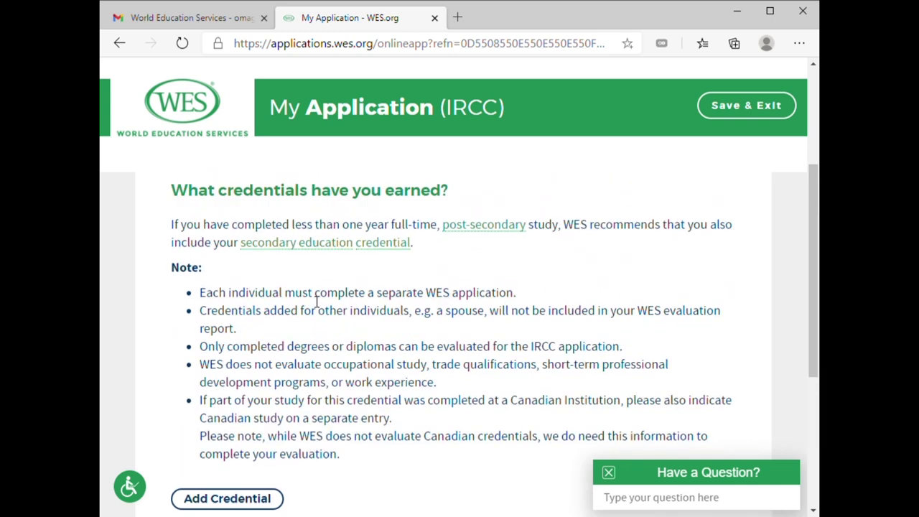
{"action": "scroll", "coordinate": [290, 308], "scroll_direction": "down", "scroll_amount": 2}
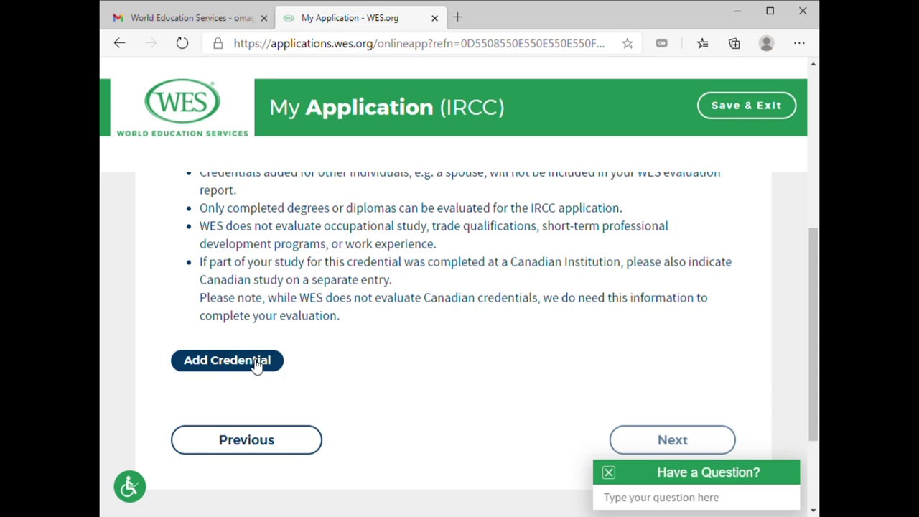
{"action": "left_click", "coordinate": [255, 361]}
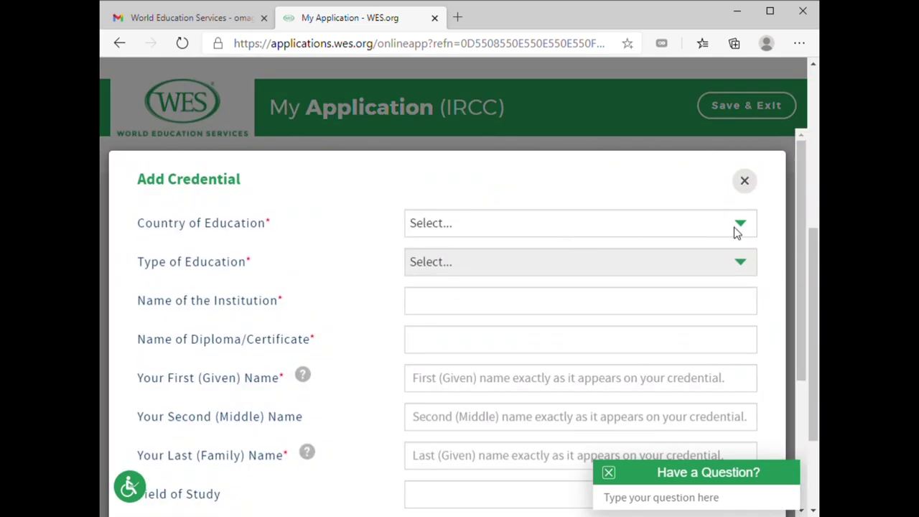
Choose the country of education and set the type of education to Higher Education
{"action": "left_click", "coordinate": [734, 226]}
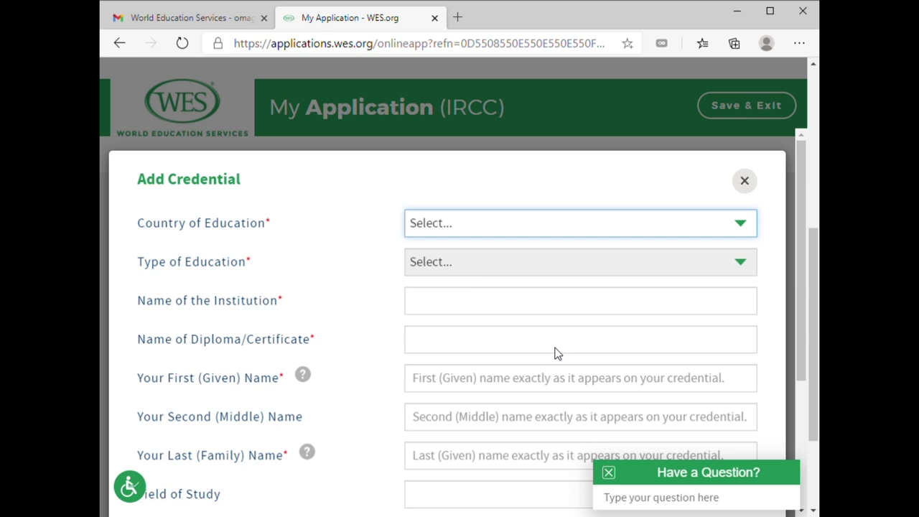
{"action": "type", "text": "ph"}
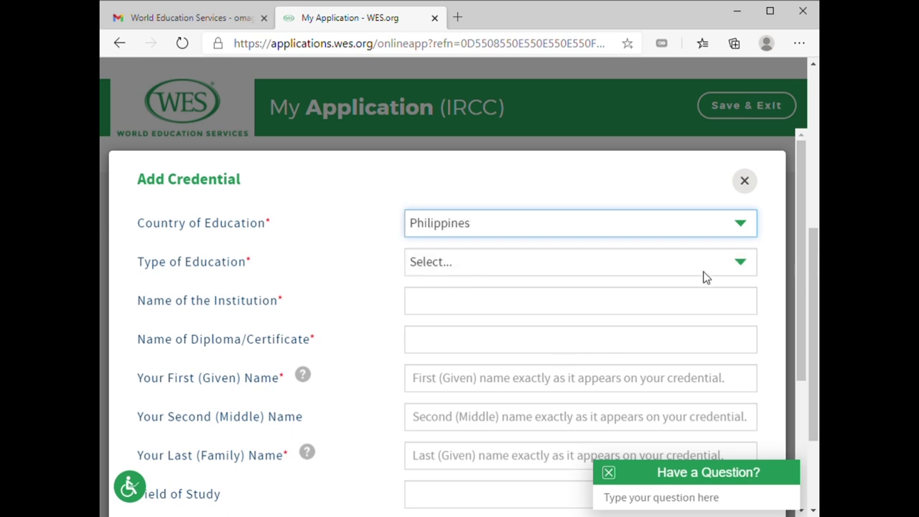
{"action": "left_click", "coordinate": [740, 266]}
{"action": "left_click", "coordinate": [626, 300]}
{"action": "scroll", "coordinate": [628, 224], "scroll_direction": "down", "scroll_amount": 2}
Set the institution to Lyceum - Northwestern University and the diploma to Bachelor of Science in Biology (Accelerated)
{"action": "left_click", "coordinate": [605, 193]}
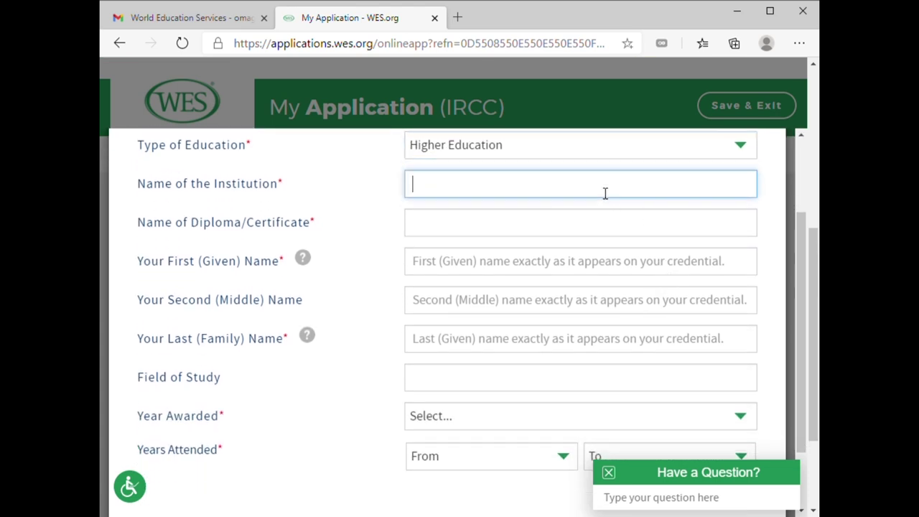
{"action": "type", "text": "ly"}
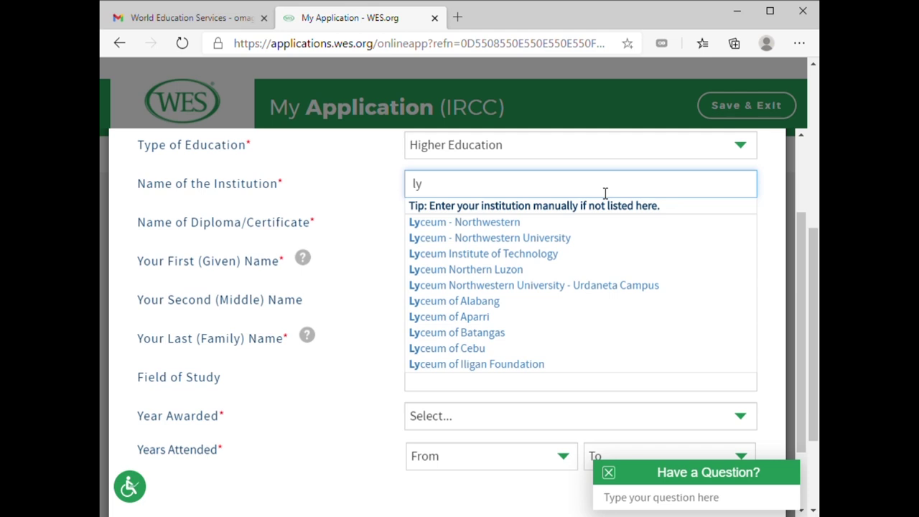
{"action": "left_click", "coordinate": [579, 238]}
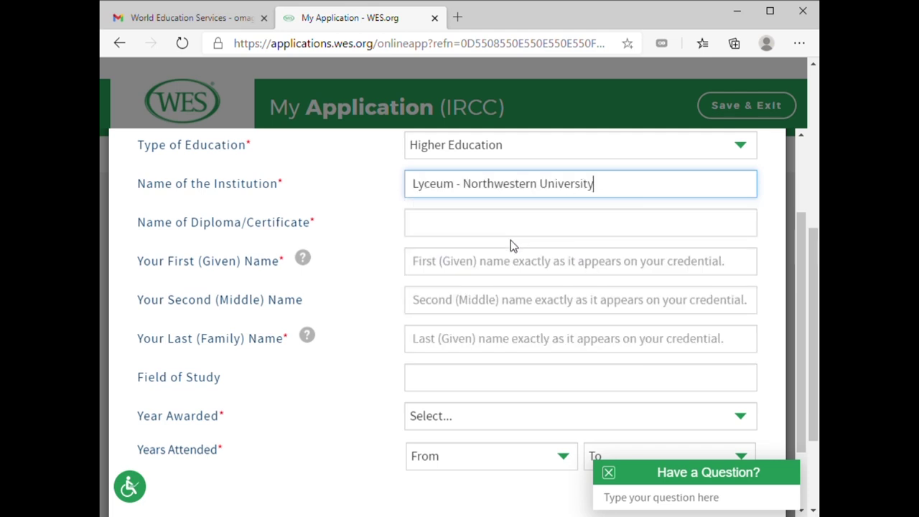
{"action": "left_click", "coordinate": [522, 237]}
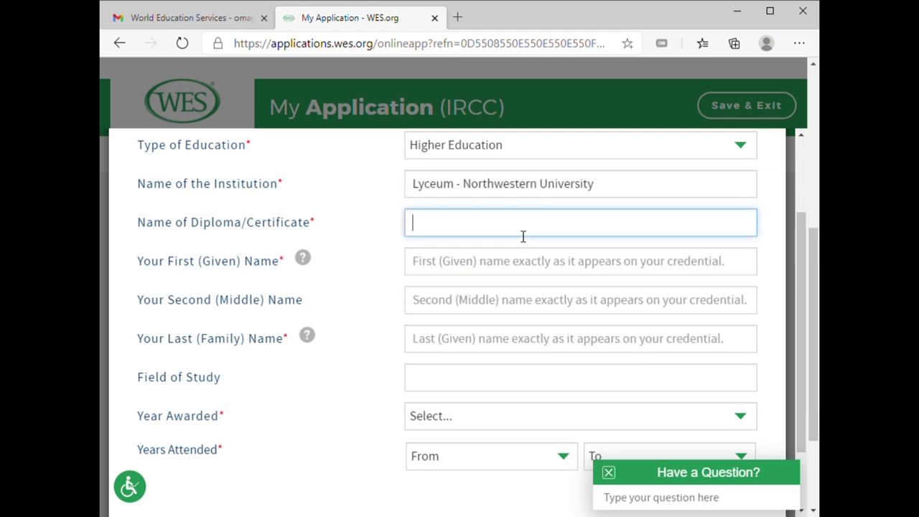
{"action": "type", "text": "bsc biolo"}
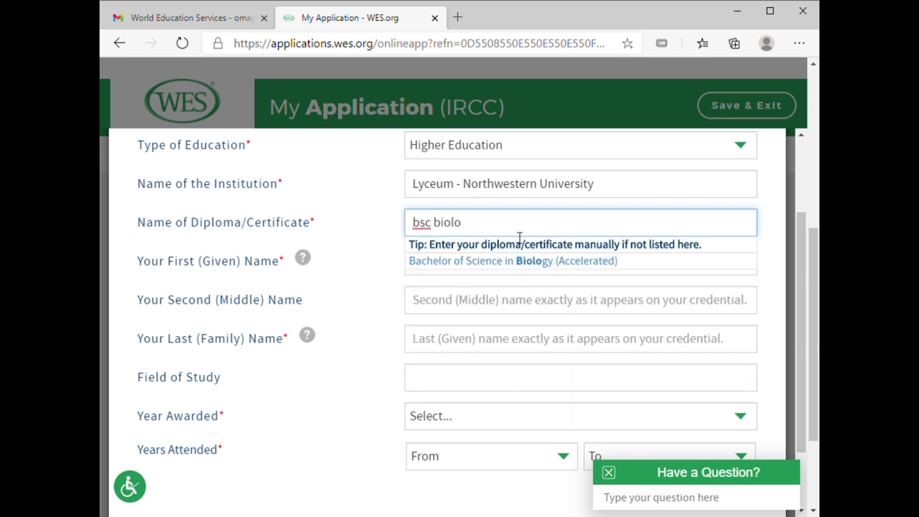
{"action": "left_click", "coordinate": [517, 262]}
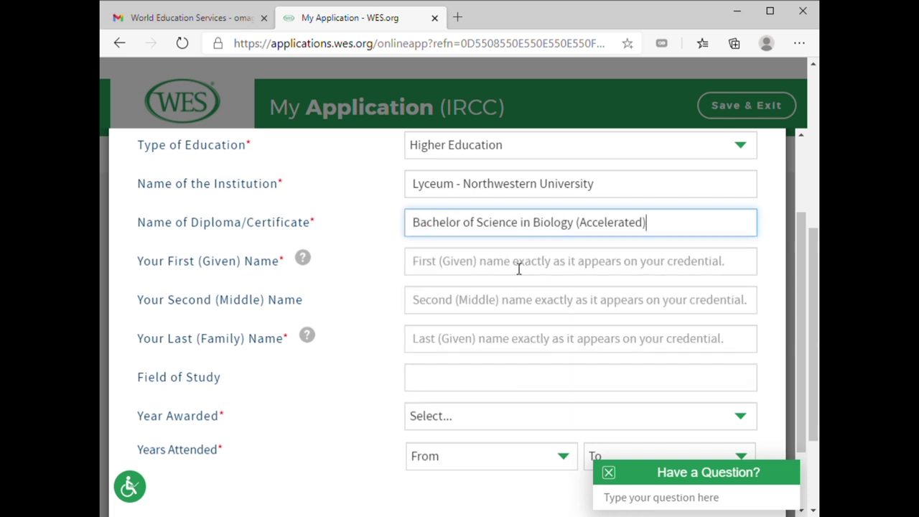
Fill in the credential holder's name as it appears on the credential
{"action": "scroll", "coordinate": [517, 266], "scroll_direction": "down", "scroll_amount": 1}
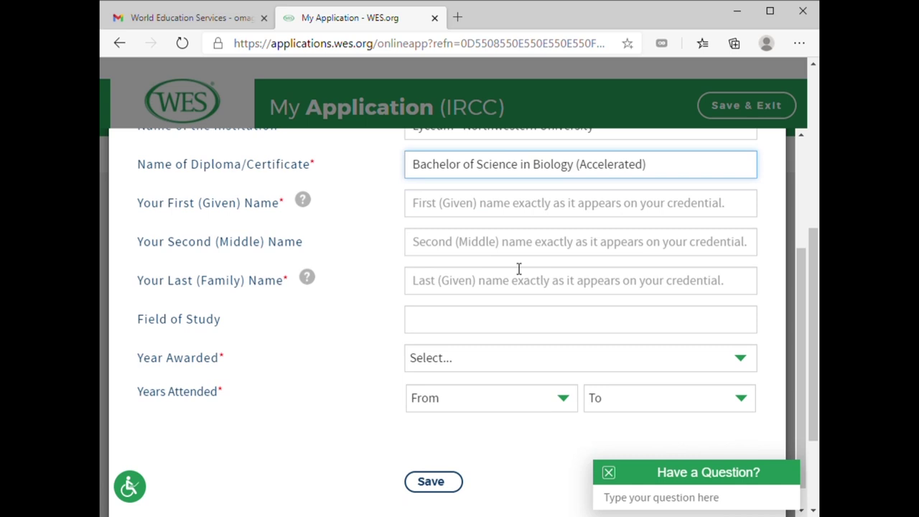
{"action": "left_click", "coordinate": [510, 208]}
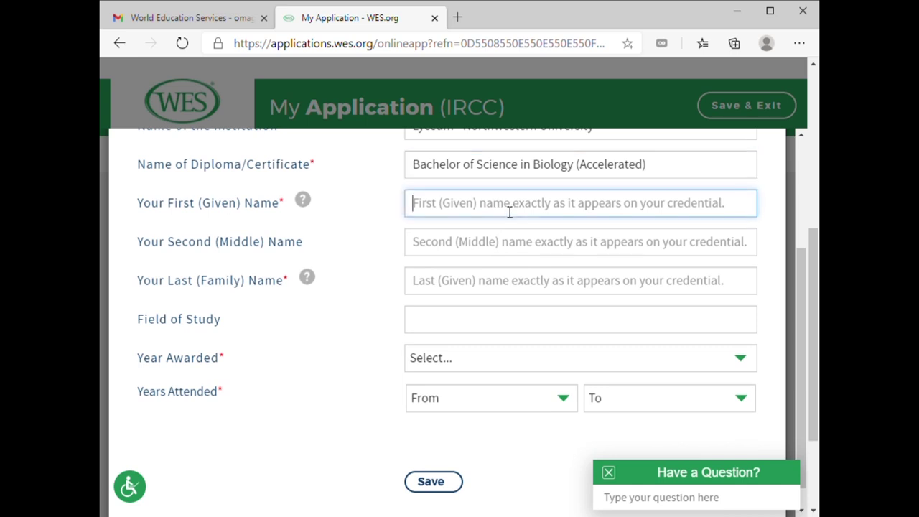
{"action": "type", "text": "u"}
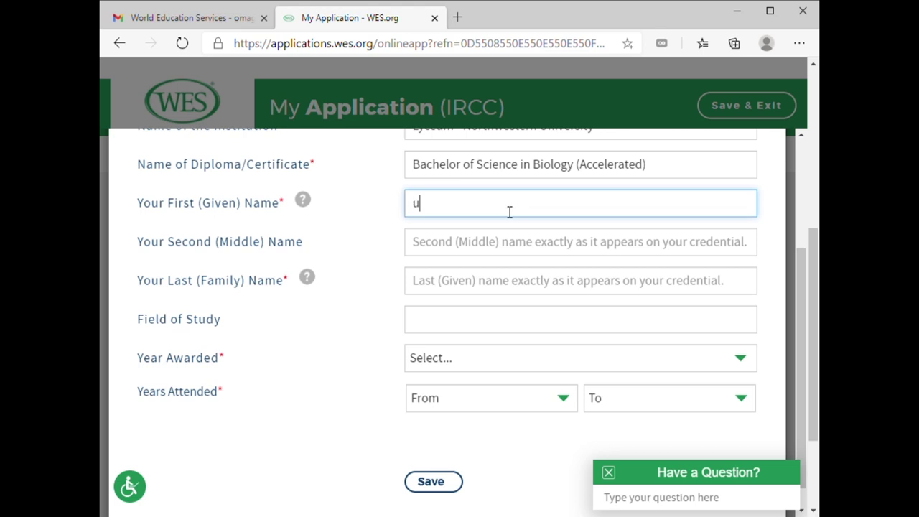
{"action": "left_click", "coordinate": [476, 235]}
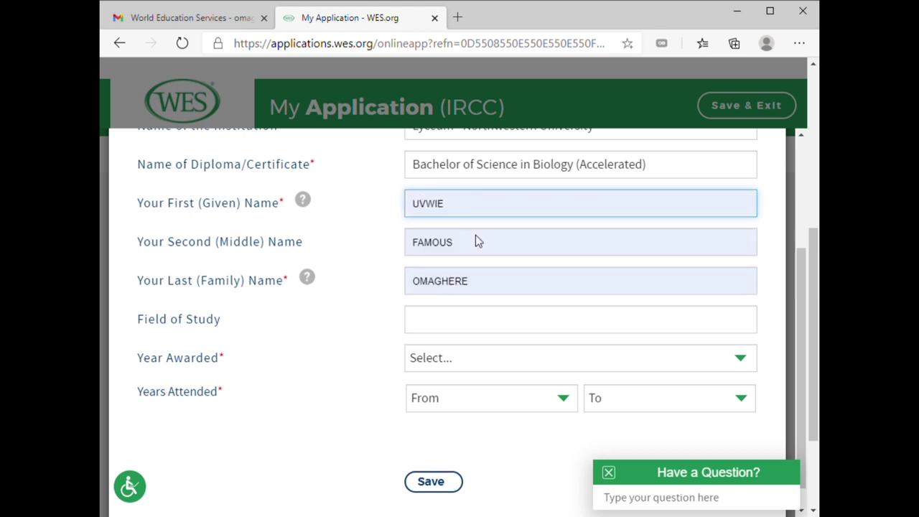
{"action": "scroll", "coordinate": [468, 298], "scroll_direction": "down", "scroll_amount": 1}
Enter field of study 'bsc biology', year awarded 2019, attended 2018–2019, and save the credential
{"action": "left_click", "coordinate": [466, 299]}
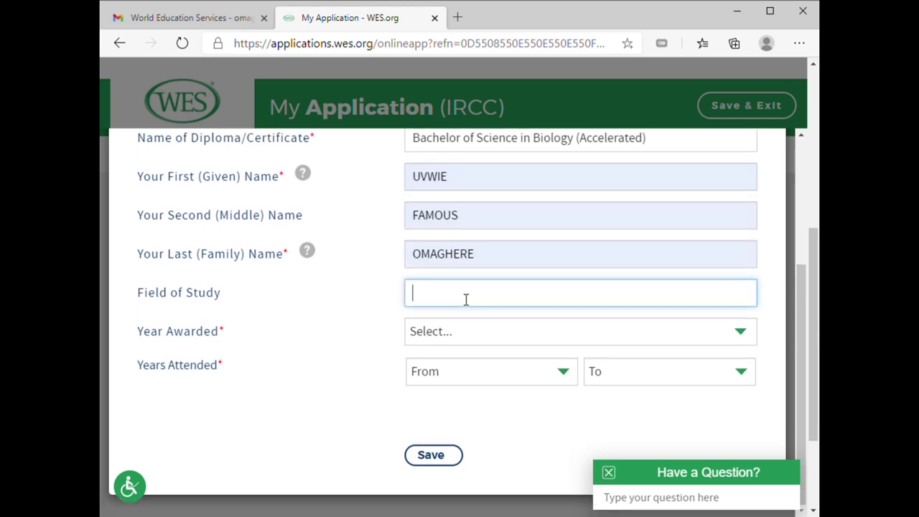
{"action": "type", "text": "bsc biology"}
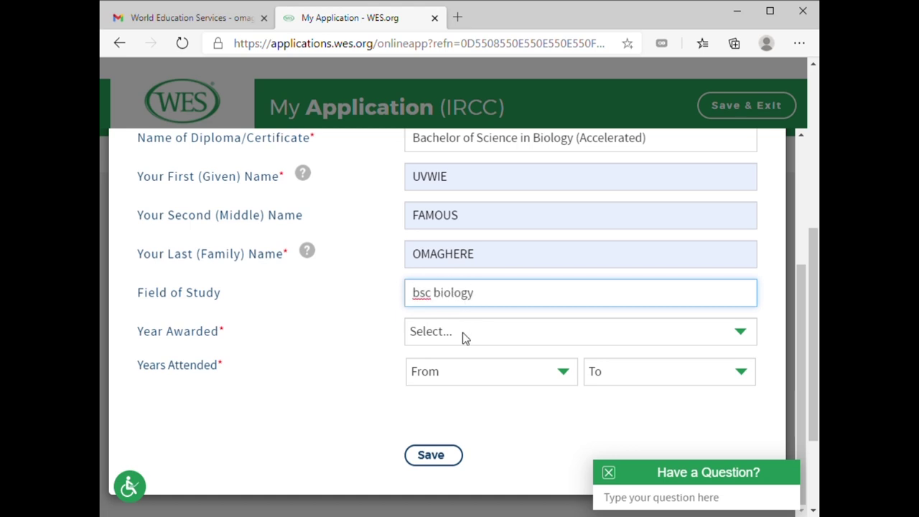
{"action": "key", "text": "Tab"}
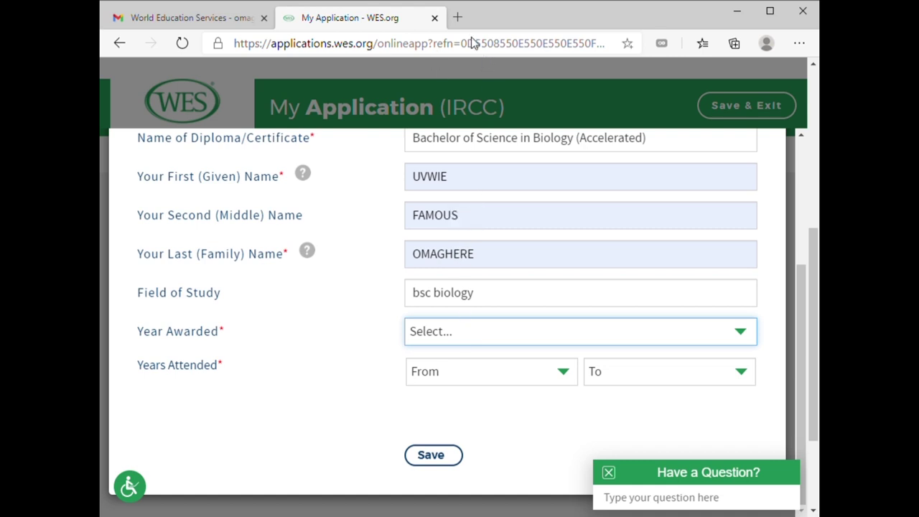
{"action": "type", "text": "2019"}
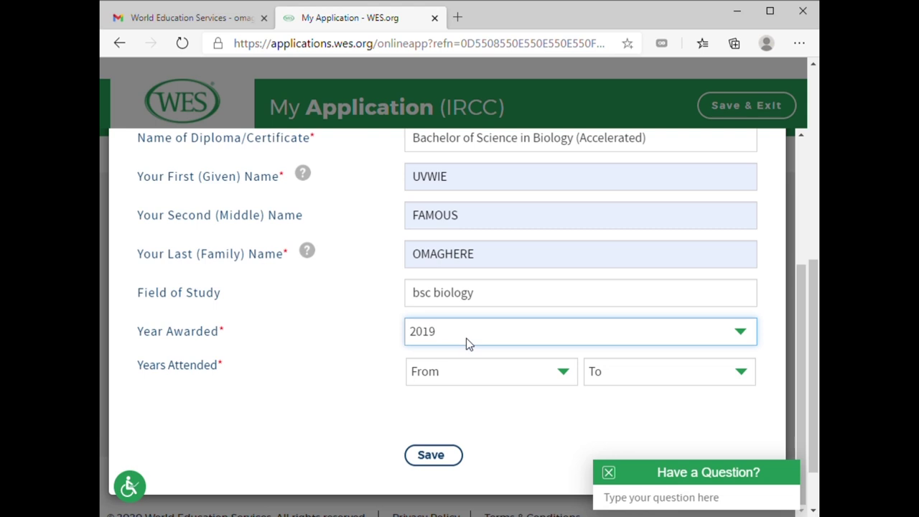
{"action": "key", "text": "Tab"}
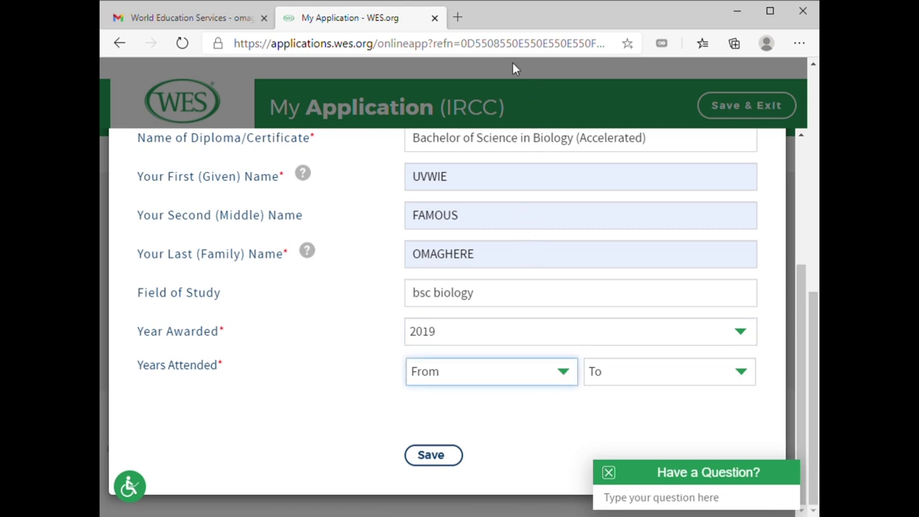
{"action": "type", "text": "2018"}
{"action": "key", "text": "Tab"}
{"action": "type", "text": "2019"}
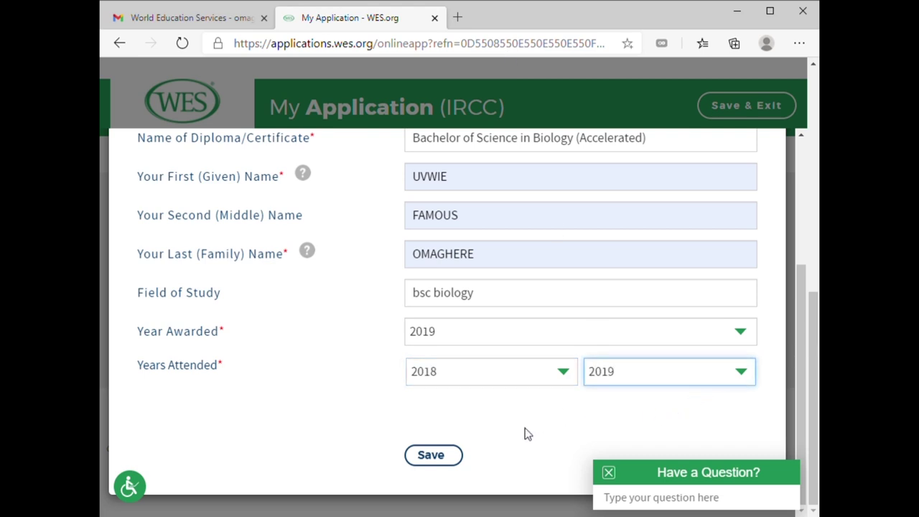
{"action": "left_click", "coordinate": [439, 460]}
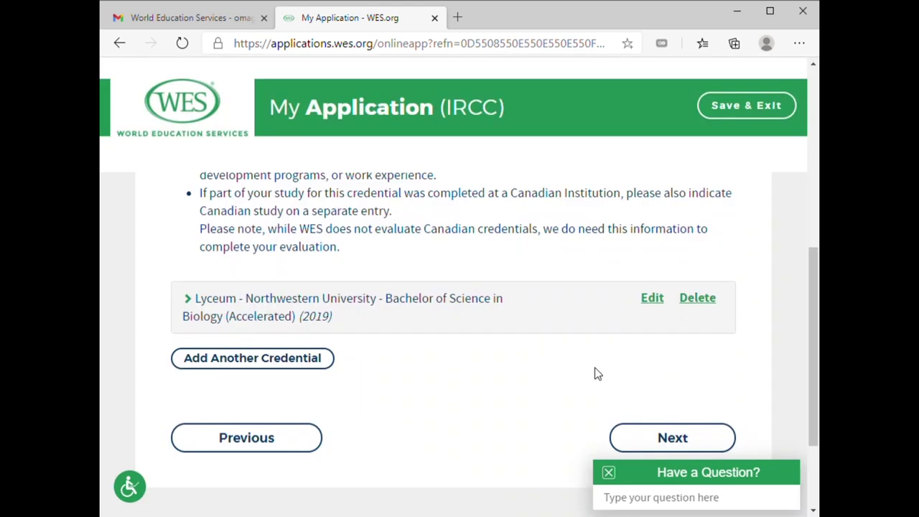
Check the saved credential list and continue to the Report Recipients step
{"action": "scroll", "coordinate": [504, 302], "scroll_direction": "up", "scroll_amount": 1}
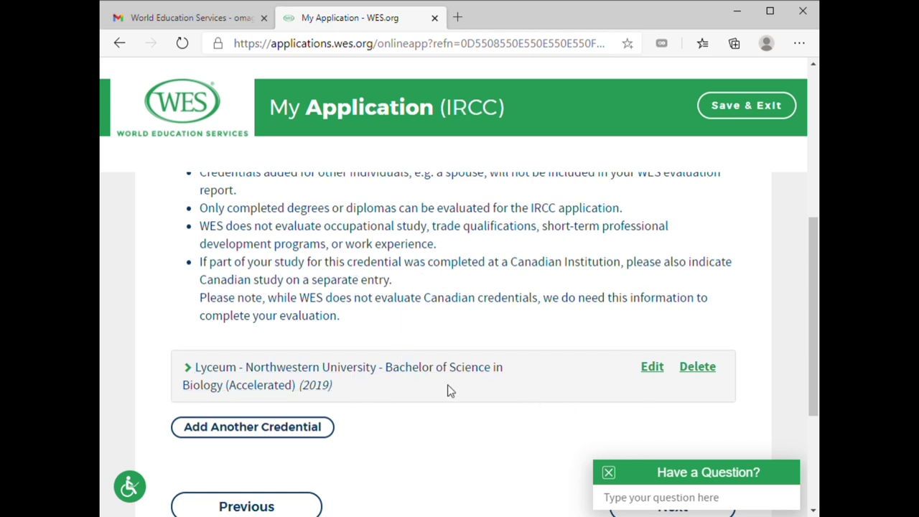
{"action": "scroll", "coordinate": [373, 395], "scroll_direction": "down", "scroll_amount": 2}
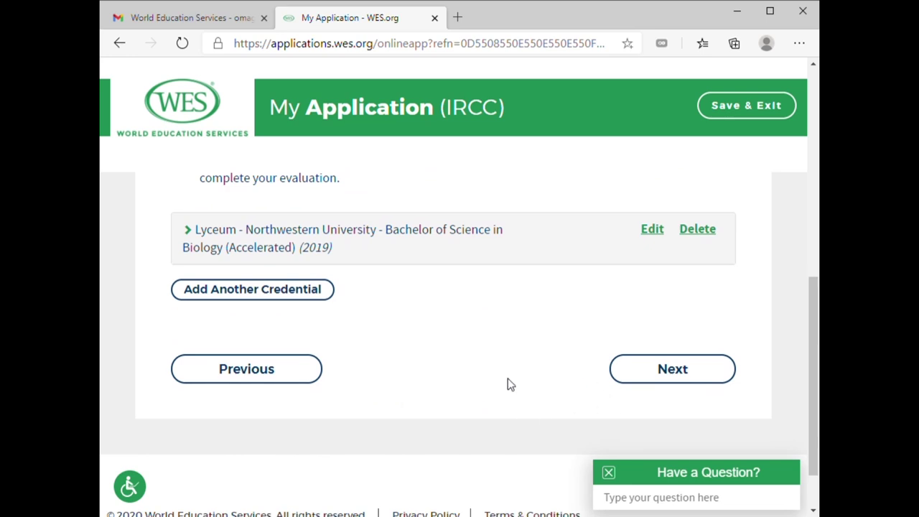
{"action": "scroll", "coordinate": [335, 313], "scroll_direction": "up", "scroll_amount": 4}
{"action": "scroll", "coordinate": [431, 334], "scroll_direction": "down", "scroll_amount": 5}
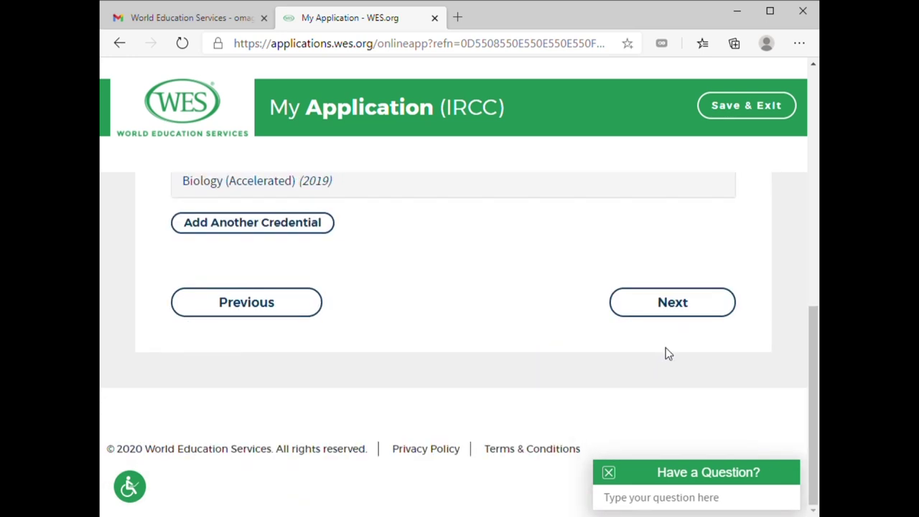
{"action": "left_click", "coordinate": [675, 303]}
Review the Report Recipients page with IRCC as the recipient and move past it
{"action": "scroll", "coordinate": [295, 286], "scroll_direction": "up", "scroll_amount": 3}
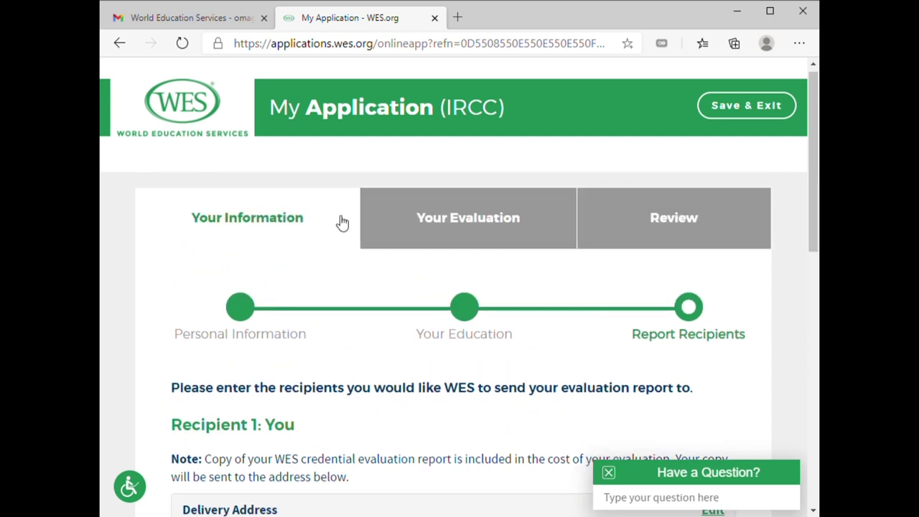
{"action": "scroll", "coordinate": [452, 237], "scroll_direction": "down", "scroll_amount": 2}
{"action": "scroll", "coordinate": [495, 244], "scroll_direction": "up", "scroll_amount": 2}
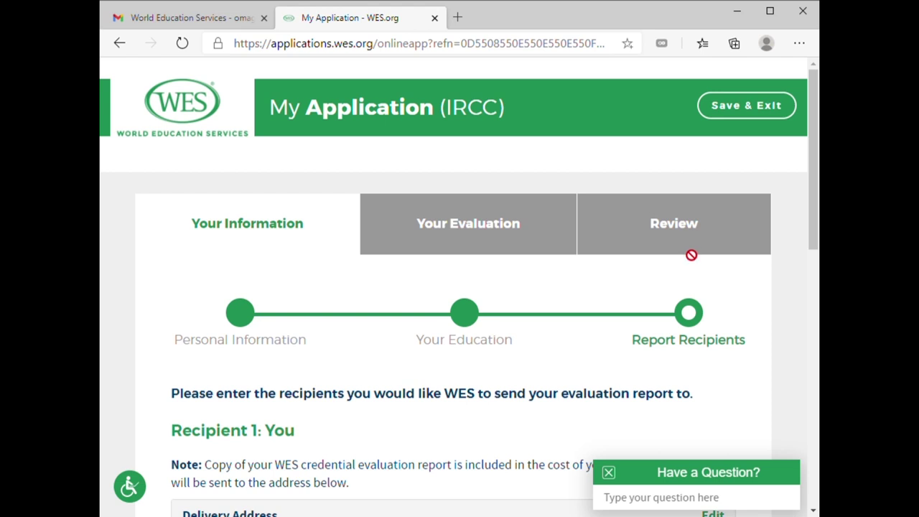
{"action": "scroll", "coordinate": [349, 355], "scroll_direction": "down", "scroll_amount": 8}
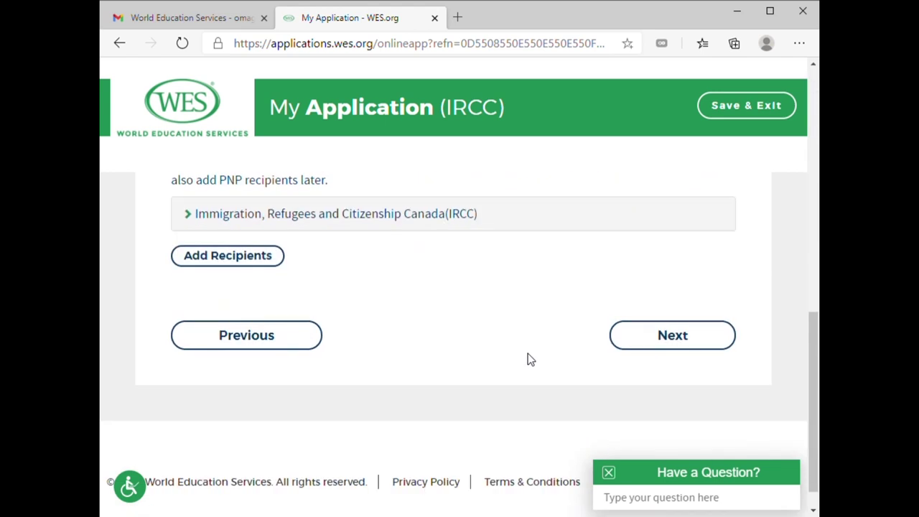
{"action": "left_click", "coordinate": [685, 345]}
{"action": "scroll", "coordinate": [585, 329], "scroll_direction": "up", "scroll_amount": 4}
{"action": "scroll", "coordinate": [583, 327], "scroll_direction": "down", "scroll_amount": 4}
{"action": "scroll", "coordinate": [581, 327], "scroll_direction": "up", "scroll_amount": 1}
{"action": "scroll", "coordinate": [581, 326], "scroll_direction": "up", "scroll_amount": 3}
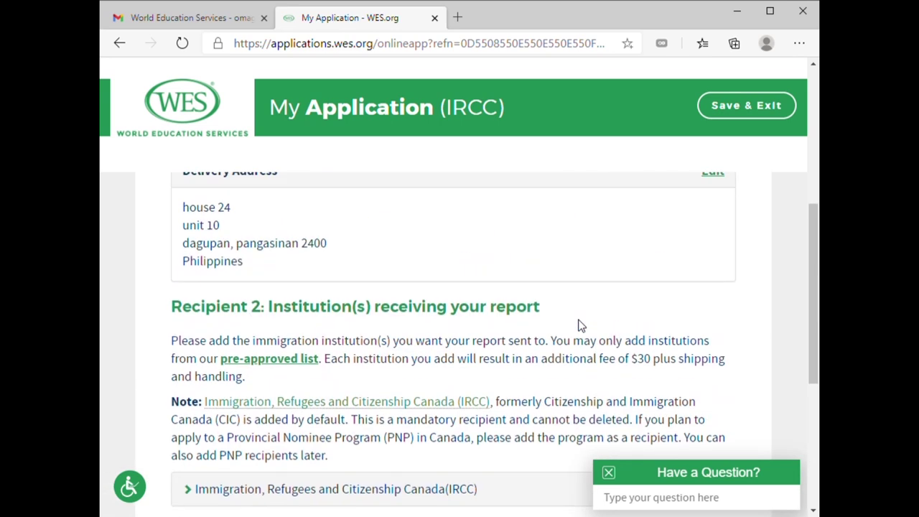
{"action": "scroll", "coordinate": [581, 325], "scroll_direction": "up", "scroll_amount": 2}
{"action": "scroll", "coordinate": [586, 330], "scroll_direction": "down", "scroll_amount": 6}
{"action": "left_click", "coordinate": [688, 315]}
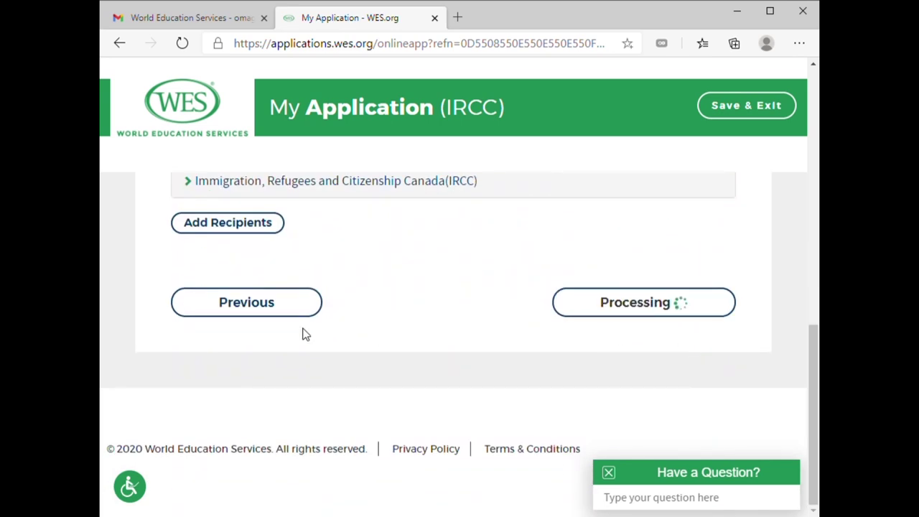
Review the $220.00 ECA evaluation package and accept it
{"action": "scroll", "coordinate": [293, 329], "scroll_direction": "up", "scroll_amount": 5}
{"action": "scroll", "coordinate": [294, 332], "scroll_direction": "down", "scroll_amount": 2}
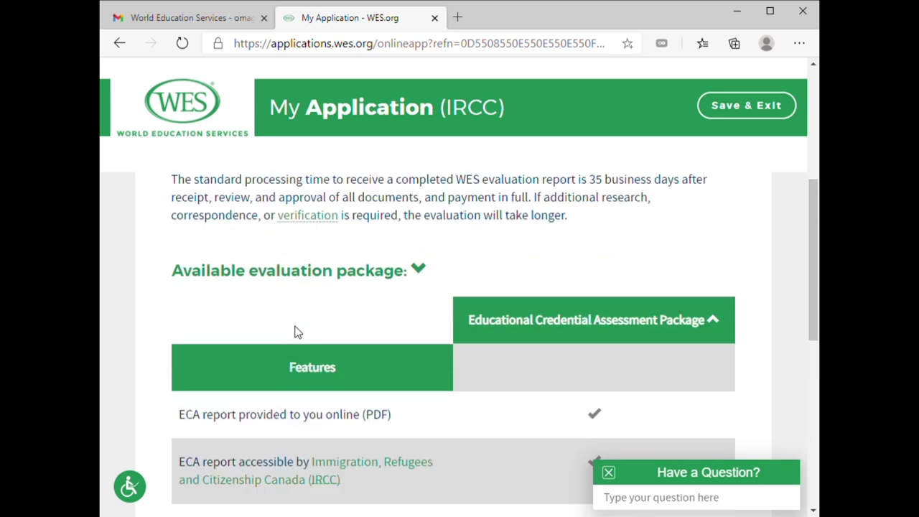
{"action": "scroll", "coordinate": [294, 332], "scroll_direction": "down", "scroll_amount": 3}
{"action": "scroll", "coordinate": [308, 333], "scroll_direction": "up", "scroll_amount": 7}
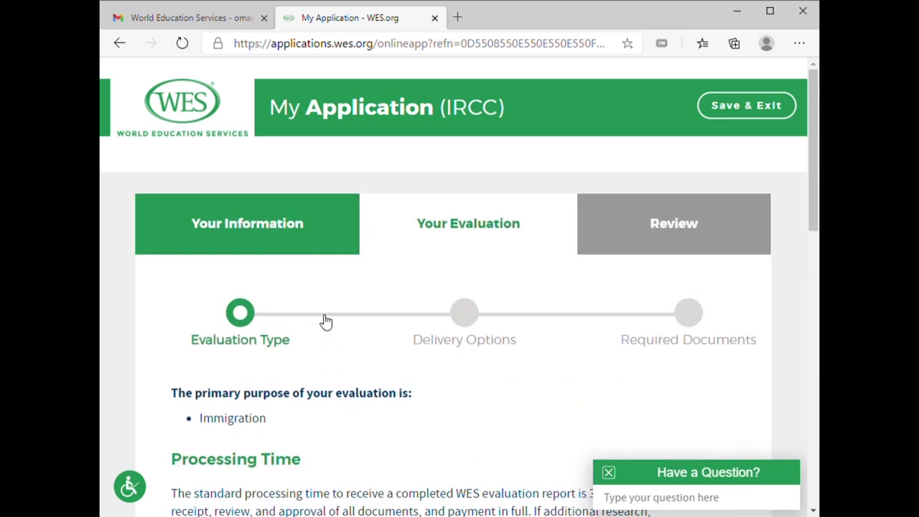
{"action": "scroll", "coordinate": [426, 329], "scroll_direction": "down", "scroll_amount": 2}
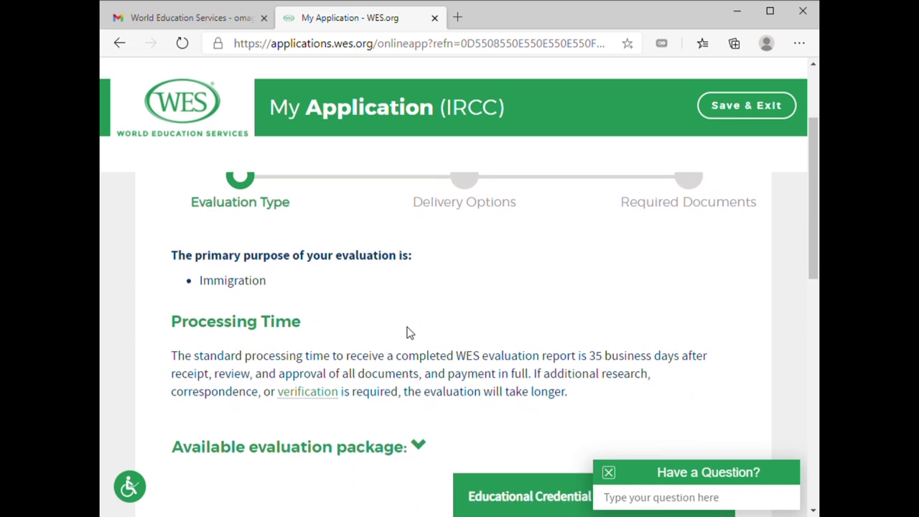
{"action": "scroll", "coordinate": [316, 348], "scroll_direction": "down", "scroll_amount": 1}
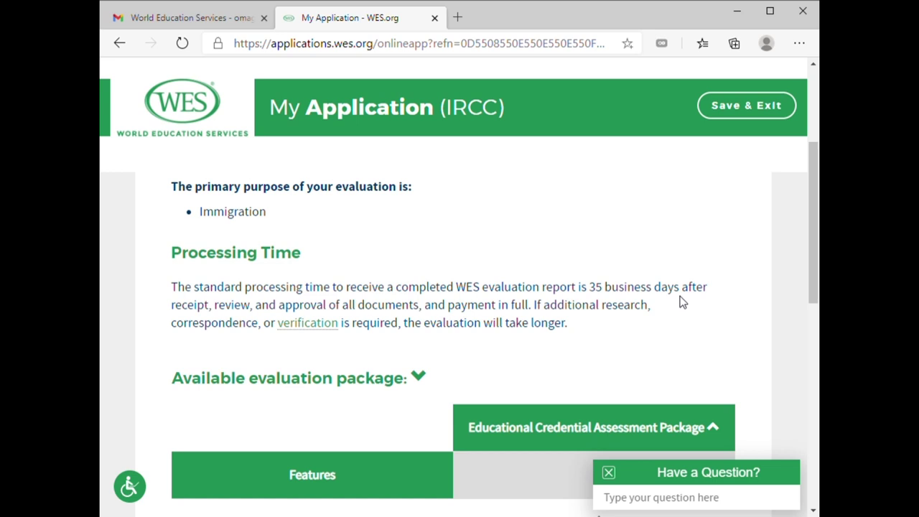
{"action": "scroll", "coordinate": [393, 344], "scroll_direction": "down", "scroll_amount": 2}
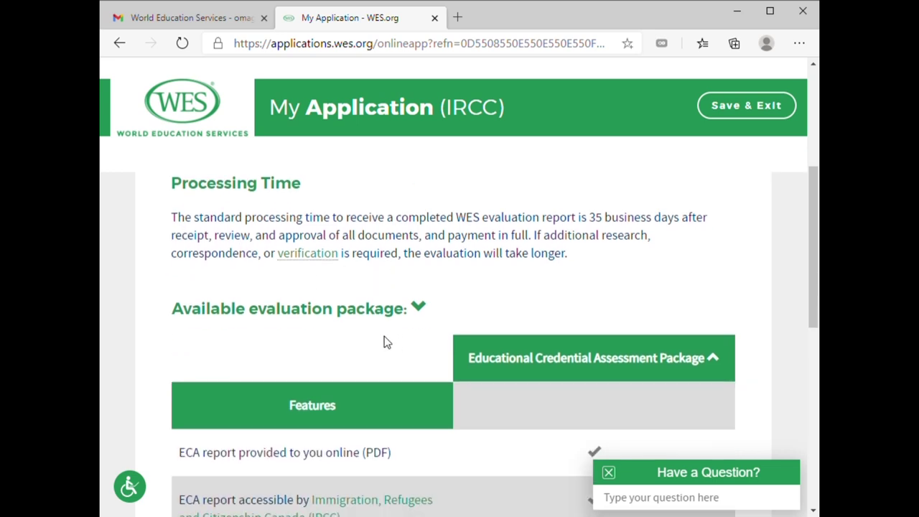
{"action": "scroll", "coordinate": [308, 295], "scroll_direction": "down", "scroll_amount": 1}
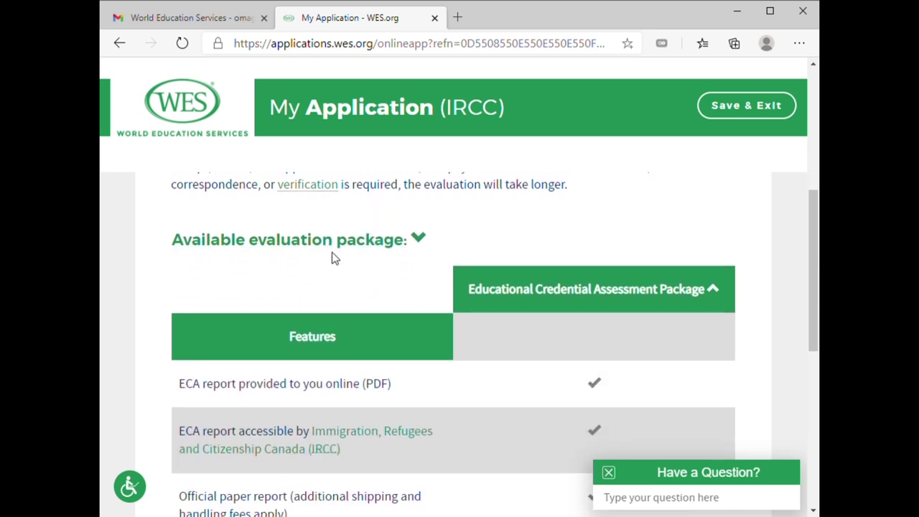
{"action": "scroll", "coordinate": [332, 257], "scroll_direction": "up", "scroll_amount": 1}
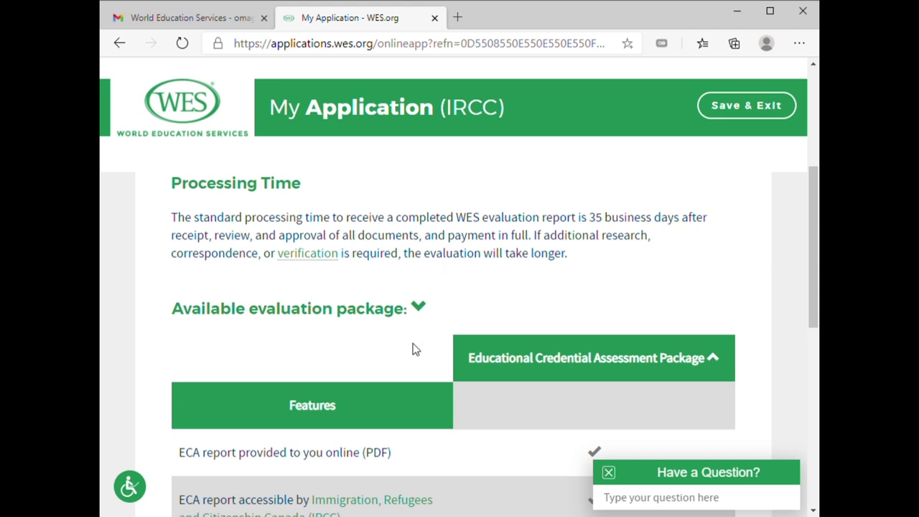
{"action": "scroll", "coordinate": [323, 379], "scroll_direction": "down", "scroll_amount": 1}
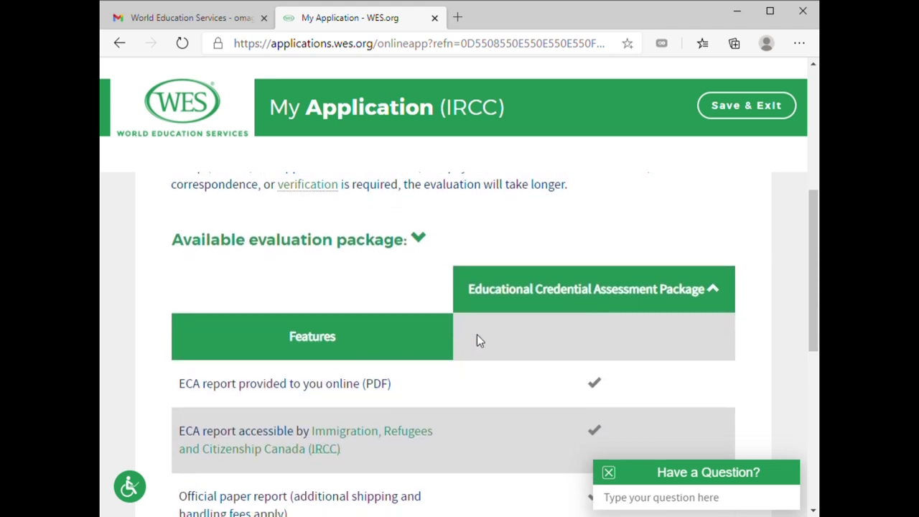
{"action": "scroll", "coordinate": [477, 335], "scroll_direction": "down", "scroll_amount": 1}
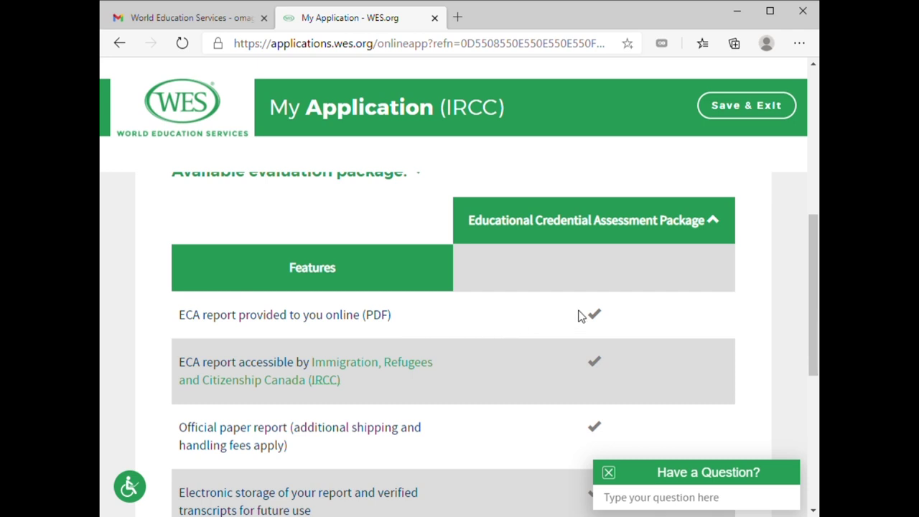
{"action": "scroll", "coordinate": [573, 334], "scroll_direction": "down", "scroll_amount": 1}
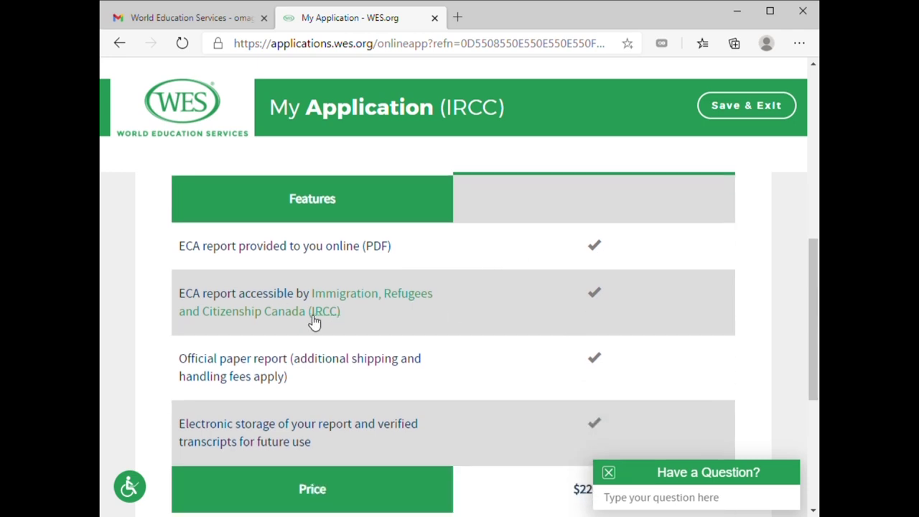
{"action": "scroll", "coordinate": [384, 382], "scroll_direction": "down", "scroll_amount": 1}
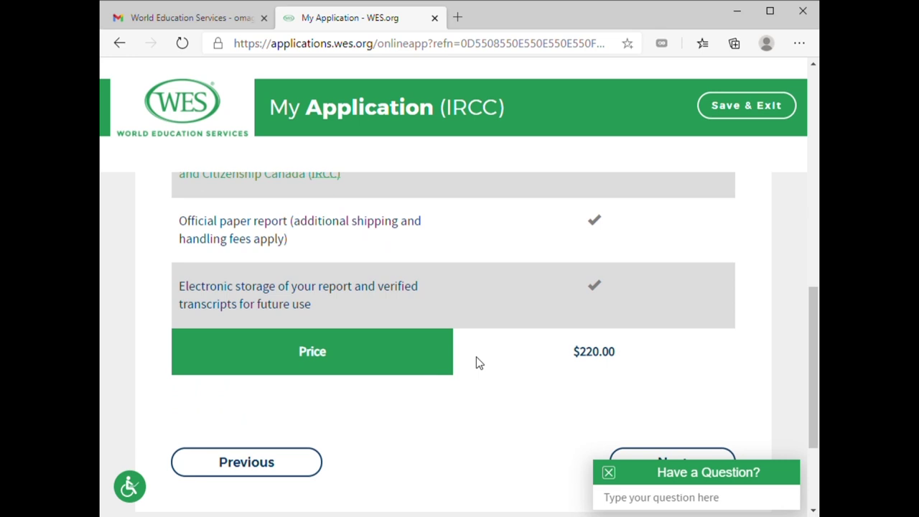
{"action": "scroll", "coordinate": [657, 358], "scroll_direction": "down", "scroll_amount": 1}
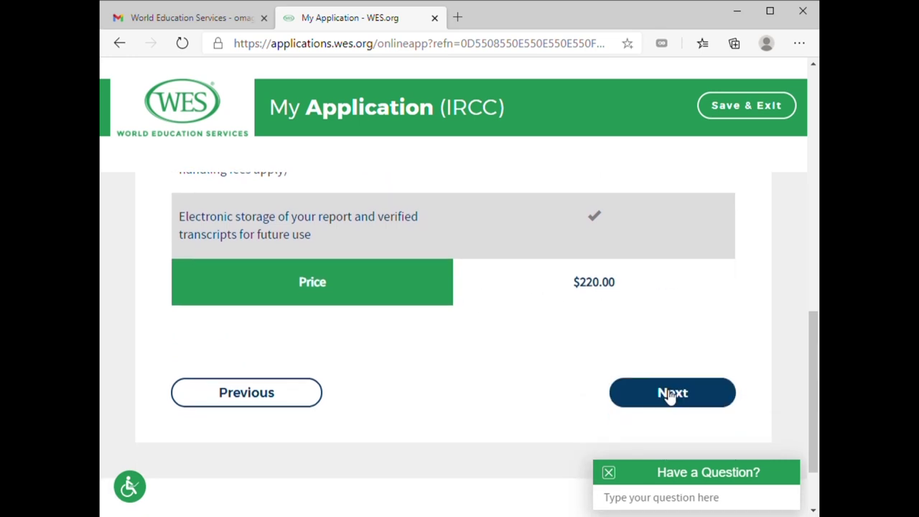
{"action": "scroll", "coordinate": [667, 405], "scroll_direction": "down", "scroll_amount": 1}
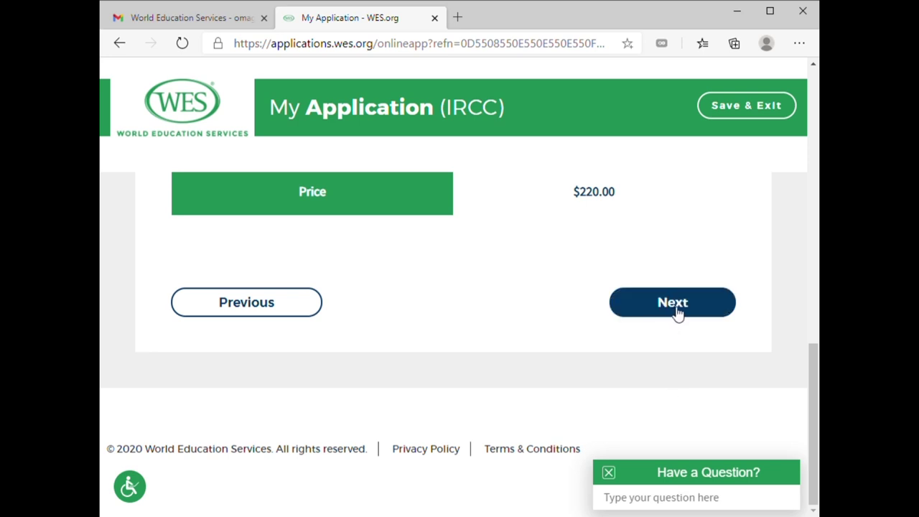
{"action": "left_click", "coordinate": [675, 313]}
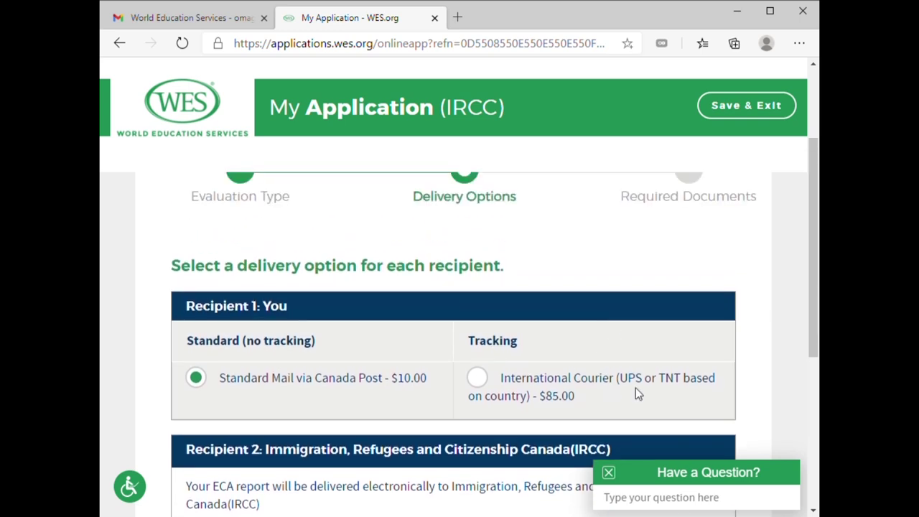
Dismiss the help chat and keep Standard Mail via Canada Post ($10.00) for delivery
{"action": "left_click", "coordinate": [608, 474]}
{"action": "scroll", "coordinate": [636, 353], "scroll_direction": "down", "scroll_amount": 5}
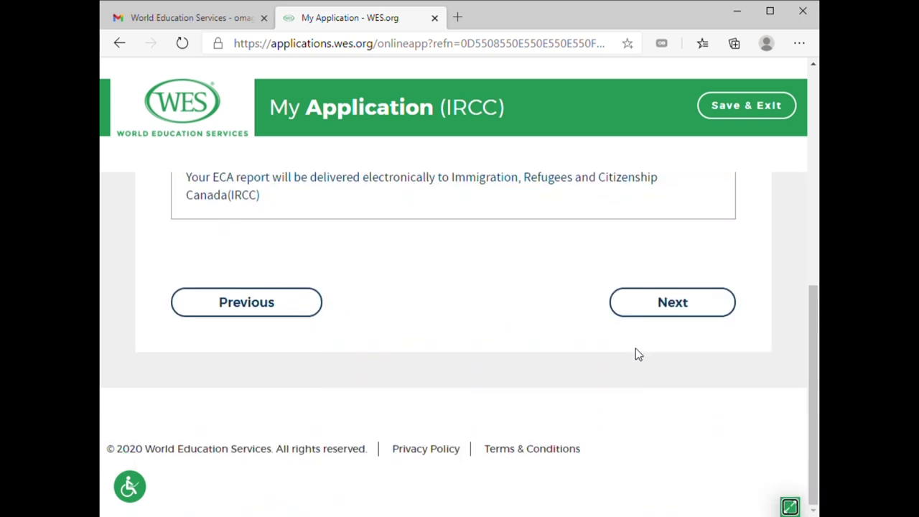
{"action": "left_click", "coordinate": [675, 314]}
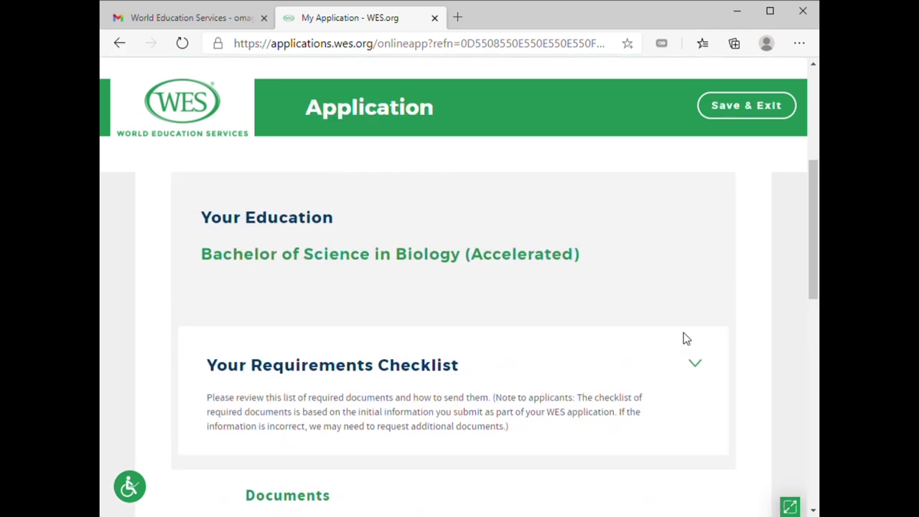
Read the document-sending instructions and WES mailing address, then move on to the Review step
{"action": "scroll", "coordinate": [591, 344], "scroll_direction": "down", "scroll_amount": 2}
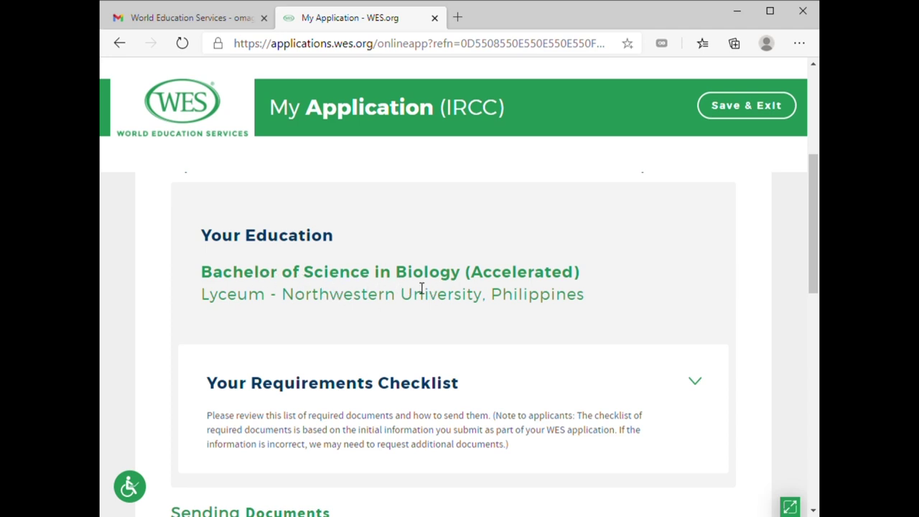
{"action": "scroll", "coordinate": [467, 303], "scroll_direction": "down", "scroll_amount": 2}
{"action": "scroll", "coordinate": [581, 252], "scroll_direction": "down", "scroll_amount": 4}
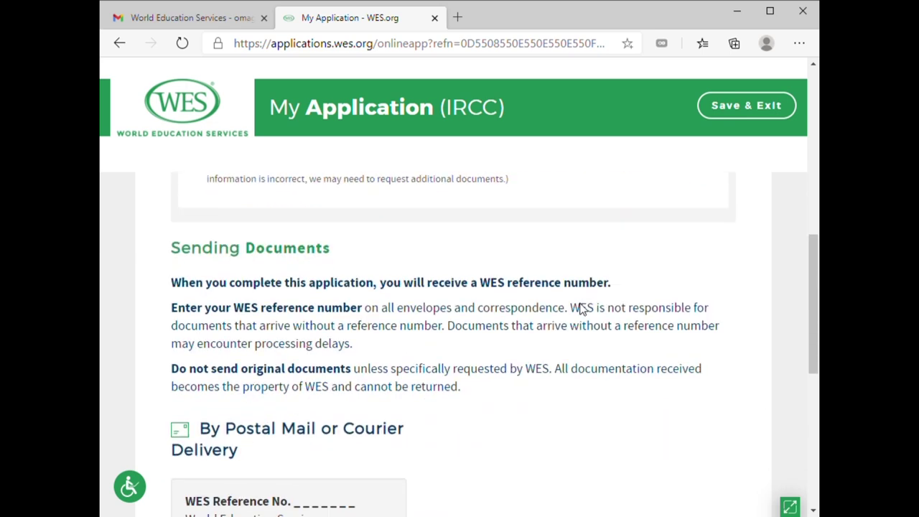
{"action": "scroll", "coordinate": [323, 295], "scroll_direction": "down", "scroll_amount": 1}
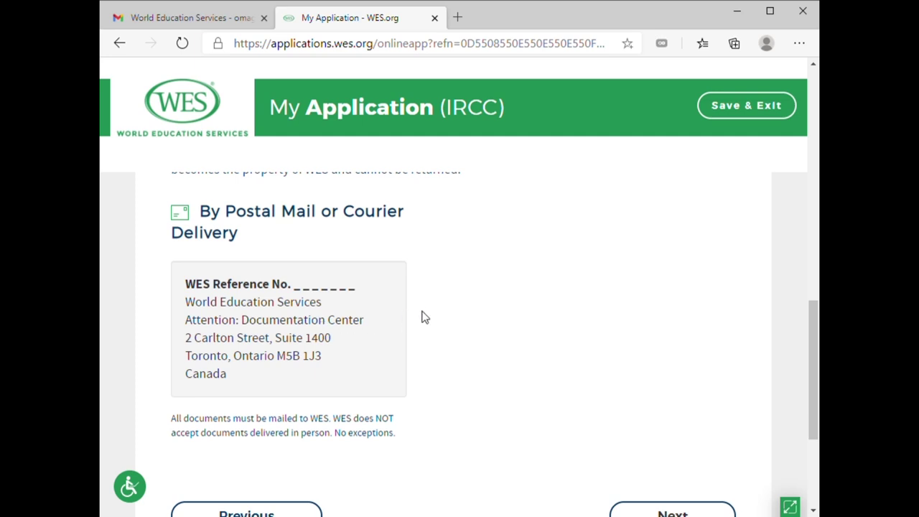
{"action": "scroll", "coordinate": [431, 314], "scroll_direction": "down", "scroll_amount": 3}
{"action": "scroll", "coordinate": [328, 302], "scroll_direction": "up", "scroll_amount": 3}
{"action": "left_click_drag", "start_coordinate": [185, 285], "coordinate": [321, 340]}
{"action": "left_click", "coordinate": [424, 356]}
{"action": "scroll", "coordinate": [434, 336], "scroll_direction": "down", "scroll_amount": 3}
{"action": "left_click", "coordinate": [695, 309]}
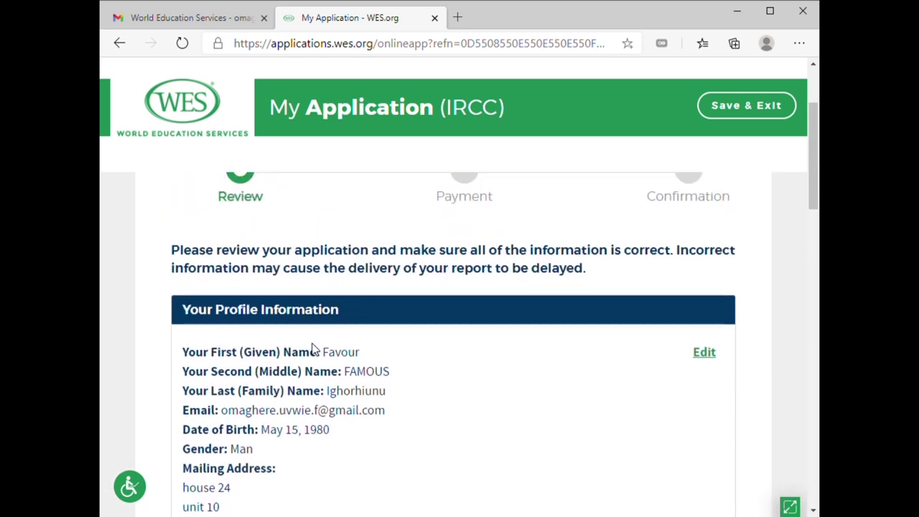
Check Your Profile Information on the Review page and reopen it for editing
{"action": "scroll", "coordinate": [317, 349], "scroll_direction": "down", "scroll_amount": 2}
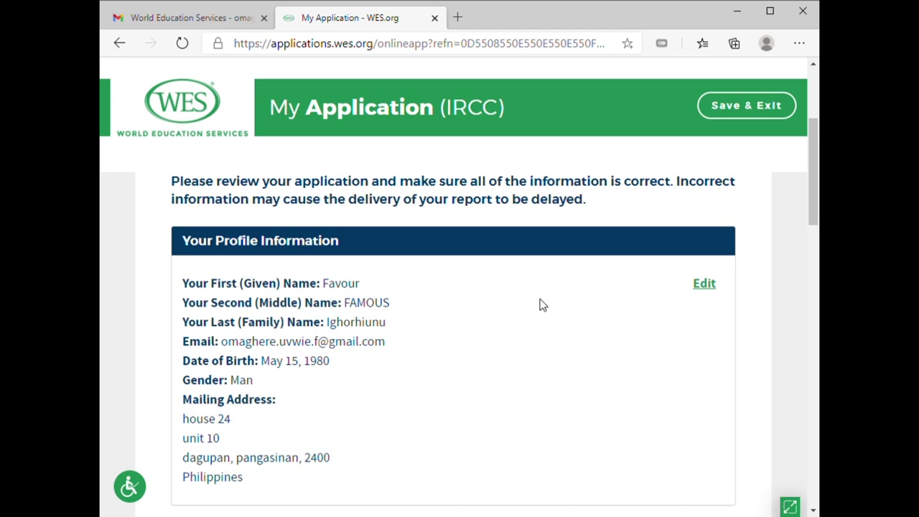
{"action": "left_click", "coordinate": [706, 285]}
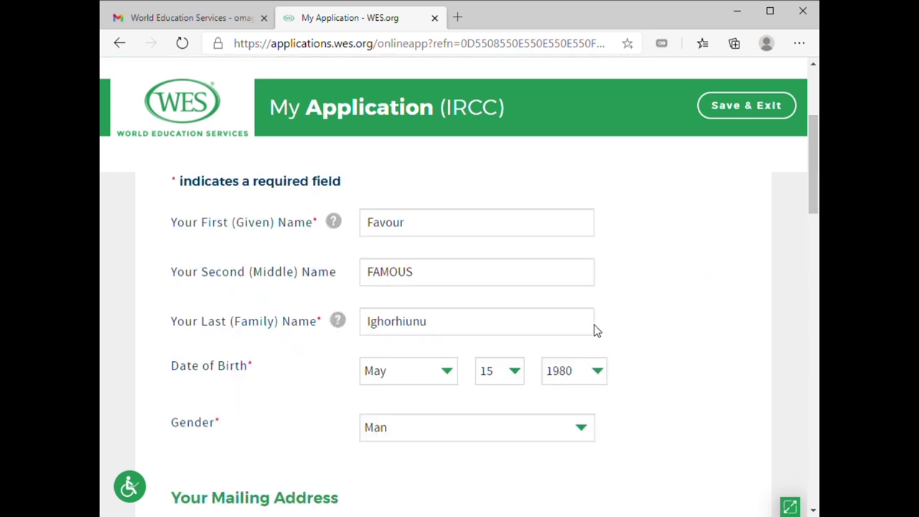
Replace the applicant's last name with the corrected surname and return to the Review page
{"action": "scroll", "coordinate": [503, 316], "scroll_direction": "down", "scroll_amount": 1}
{"action": "left_click_drag", "start_coordinate": [476, 261], "coordinate": [321, 260]}
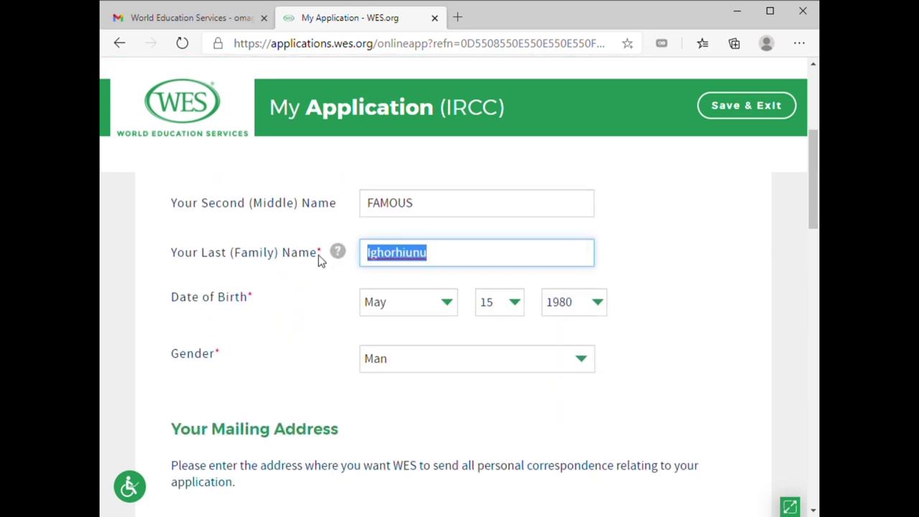
{"action": "type", "text": "om"}
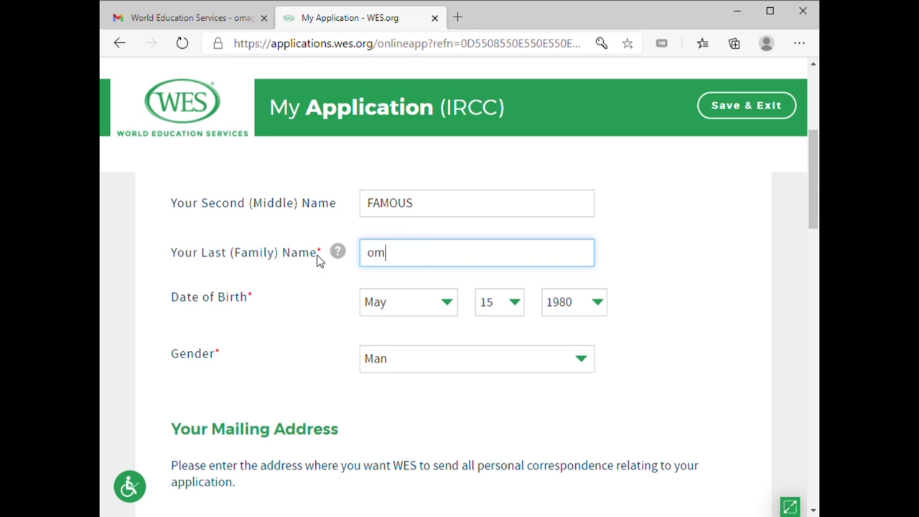
{"action": "type", "text": "aghere"}
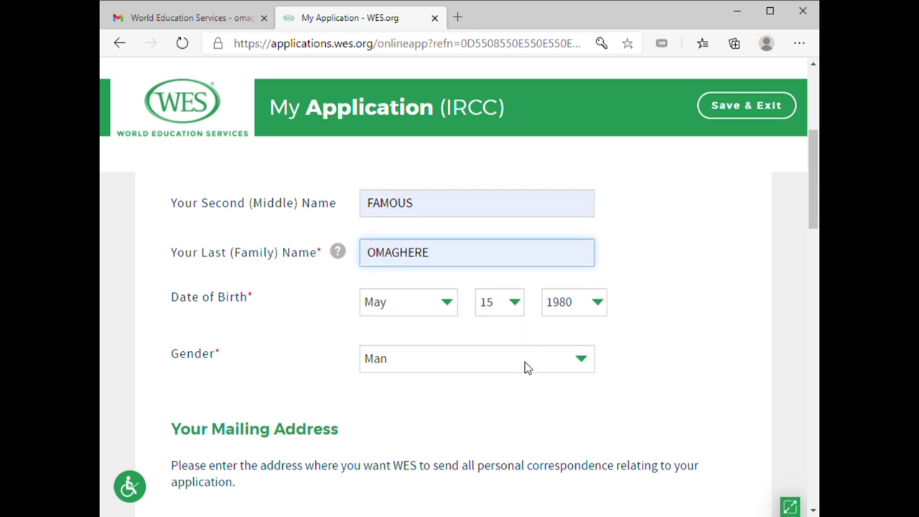
{"action": "scroll", "coordinate": [664, 321], "scroll_direction": "up", "scroll_amount": 1}
{"action": "scroll", "coordinate": [661, 313], "scroll_direction": "down", "scroll_amount": 15}
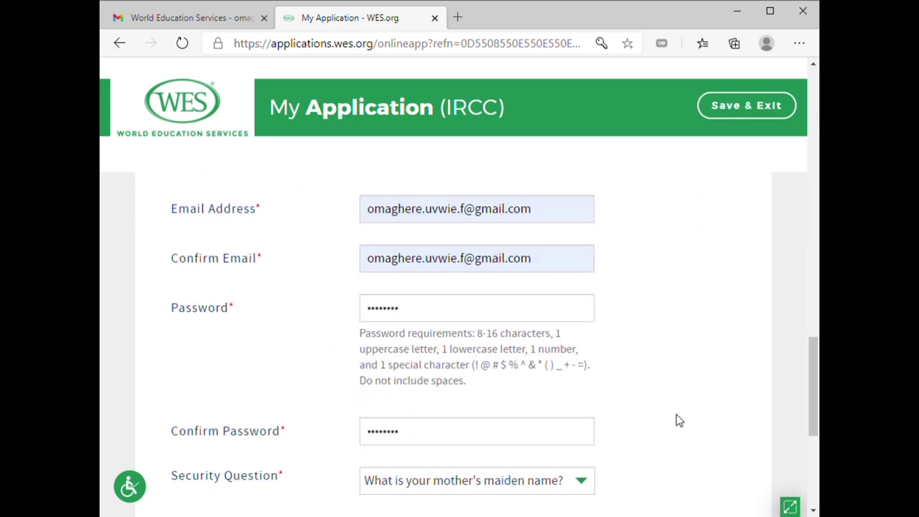
{"action": "scroll", "coordinate": [575, 396], "scroll_direction": "down", "scroll_amount": 5}
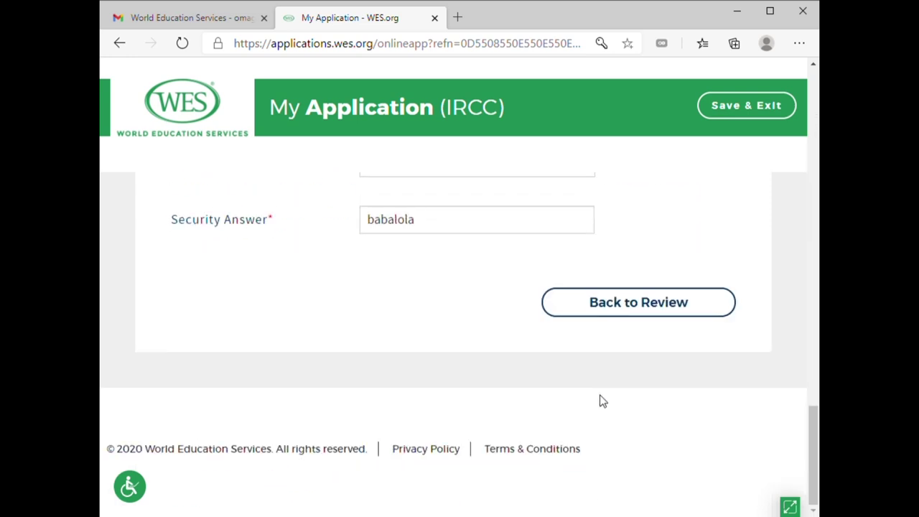
{"action": "left_click", "coordinate": [652, 311]}
{"action": "scroll", "coordinate": [532, 351], "scroll_direction": "up", "scroll_amount": 15}
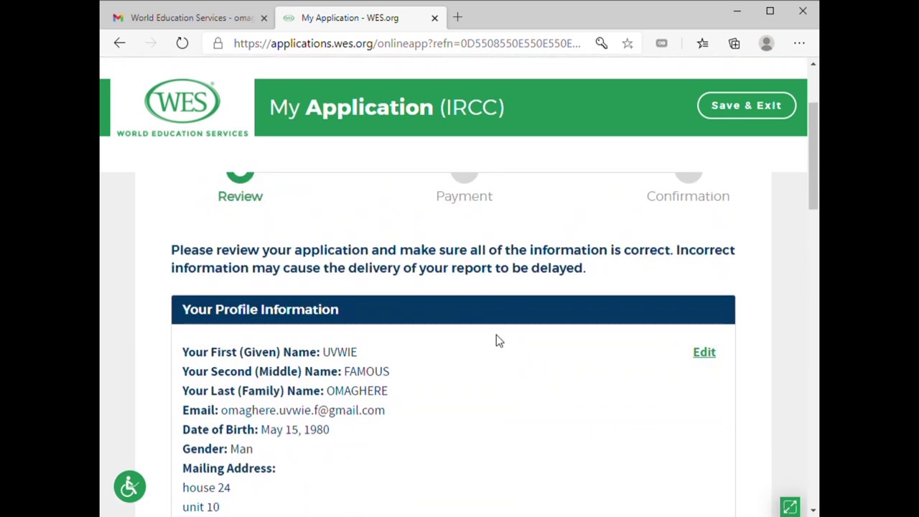
Scroll through the Review page to check the full application summary
{"action": "scroll", "coordinate": [515, 323], "scroll_direction": "down", "scroll_amount": 8}
{"action": "scroll", "coordinate": [515, 323], "scroll_direction": "down", "scroll_amount": 10}
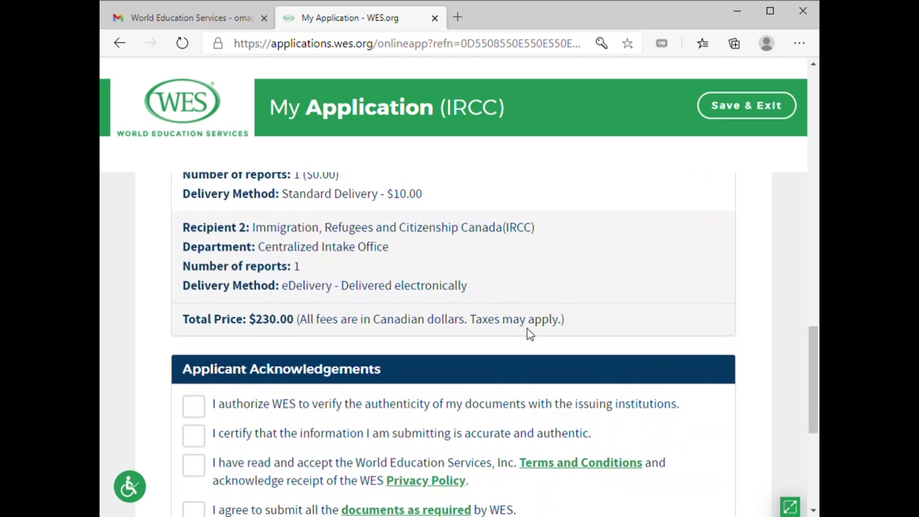
{"action": "scroll", "coordinate": [280, 273], "scroll_direction": "up", "scroll_amount": 15}
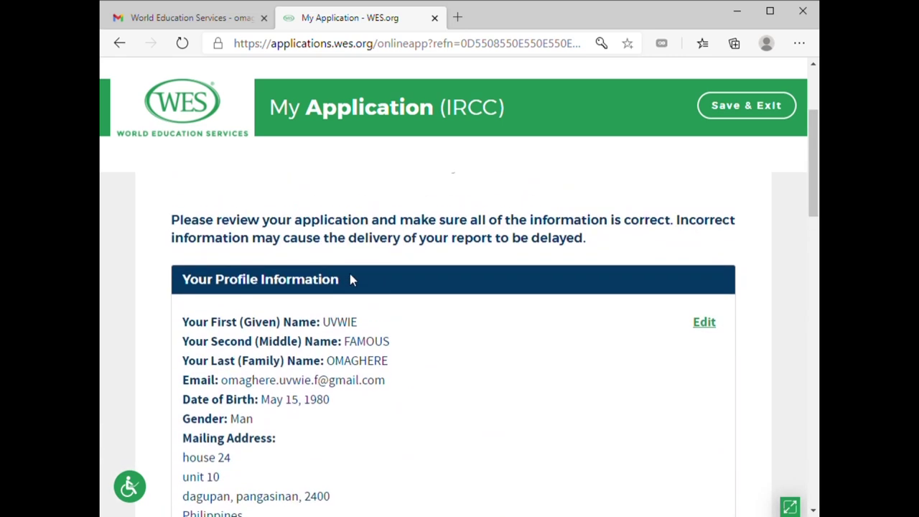
{"action": "scroll", "coordinate": [352, 277], "scroll_direction": "down", "scroll_amount": 1}
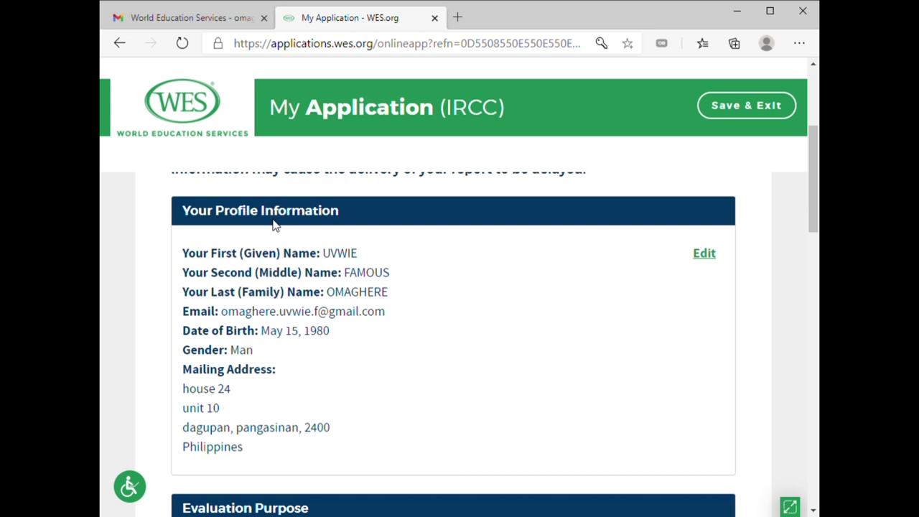
{"action": "scroll", "coordinate": [349, 327], "scroll_direction": "down", "scroll_amount": 2}
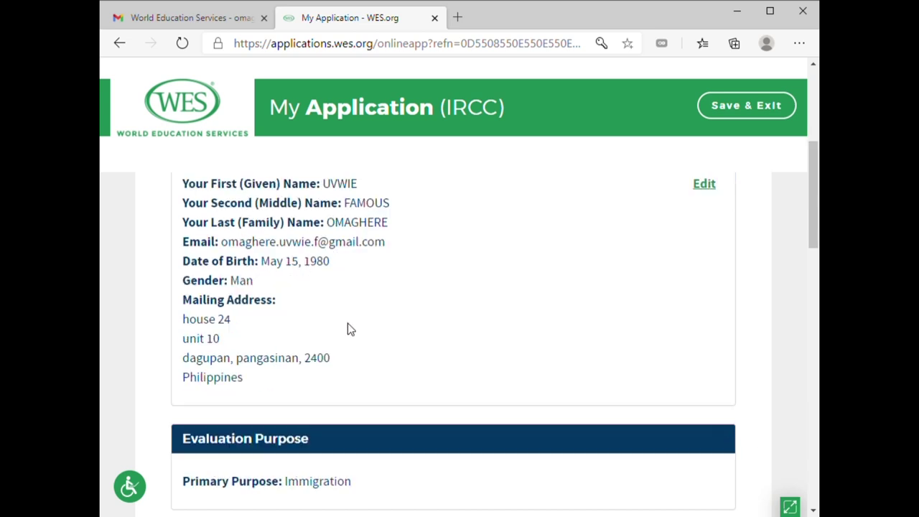
{"action": "scroll", "coordinate": [344, 327], "scroll_direction": "down", "scroll_amount": 2}
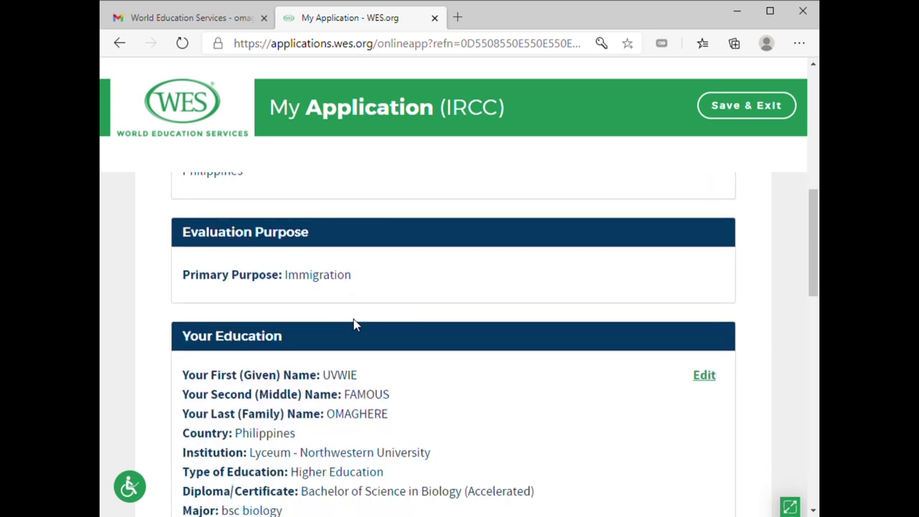
{"action": "scroll", "coordinate": [353, 323], "scroll_direction": "down", "scroll_amount": 1}
{"action": "scroll", "coordinate": [364, 295], "scroll_direction": "down", "scroll_amount": 1}
{"action": "scroll", "coordinate": [363, 294], "scroll_direction": "down", "scroll_amount": 4}
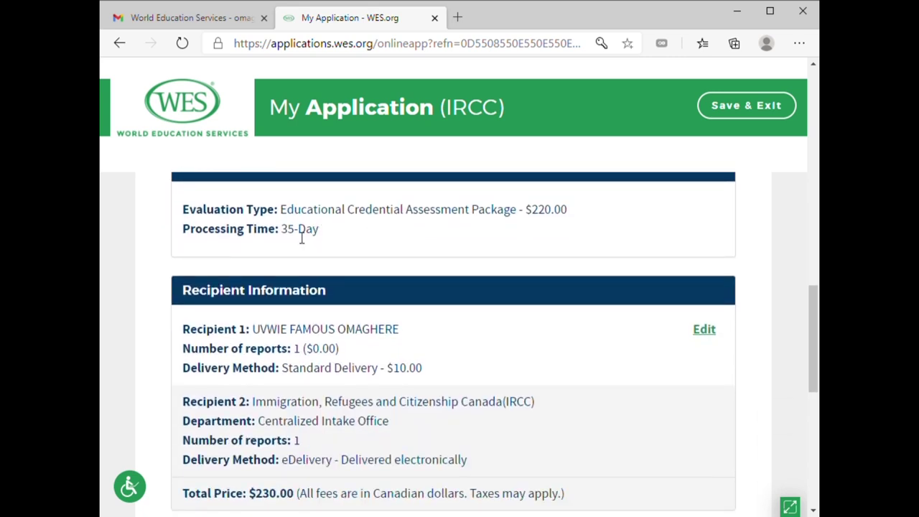
{"action": "scroll", "coordinate": [413, 332], "scroll_direction": "down", "scroll_amount": 1}
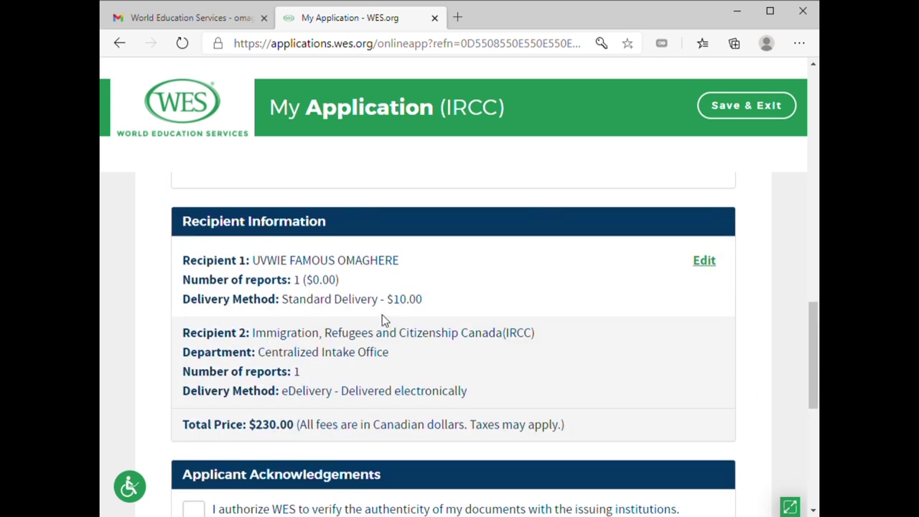
{"action": "scroll", "coordinate": [359, 338], "scroll_direction": "down", "scroll_amount": 2}
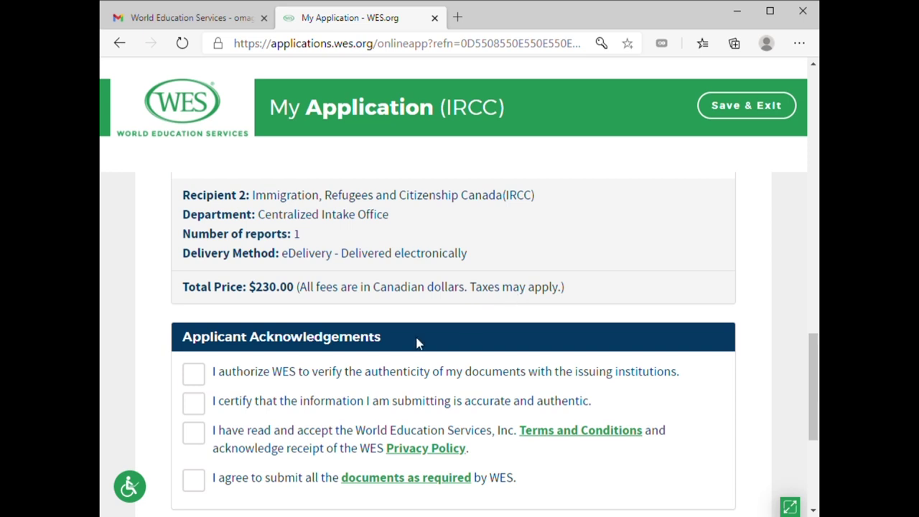
{"action": "scroll", "coordinate": [279, 384], "scroll_direction": "down", "scroll_amount": 2}
Agree to all four Applicant Acknowledgements, including document verification and Terms and Conditions, and proceed
{"action": "left_click", "coordinate": [198, 243]}
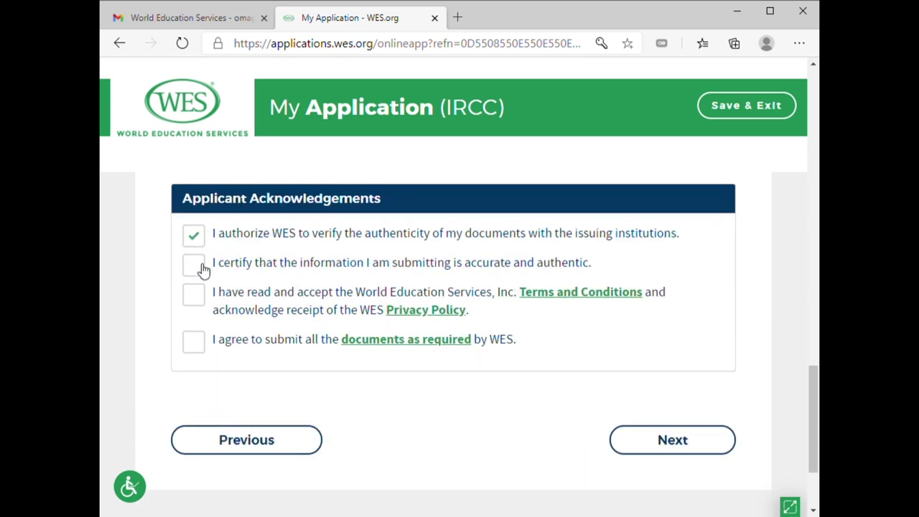
{"action": "left_click", "coordinate": [199, 267]}
{"action": "left_click", "coordinate": [206, 303]}
{"action": "left_click", "coordinate": [202, 346]}
{"action": "left_click", "coordinate": [613, 440]}
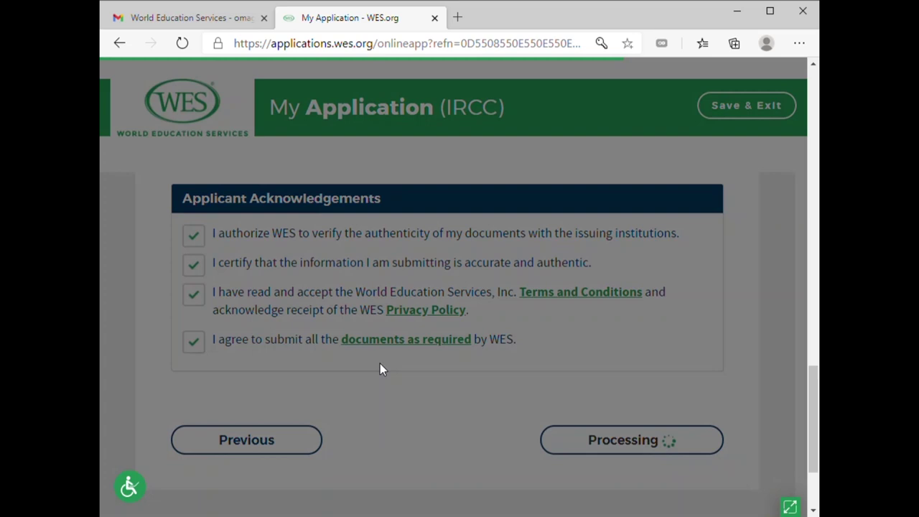
Confirm in the dialog that the applicant's name and date of birth are accurate
{"action": "scroll", "coordinate": [402, 355], "scroll_direction": "down", "scroll_amount": 1}
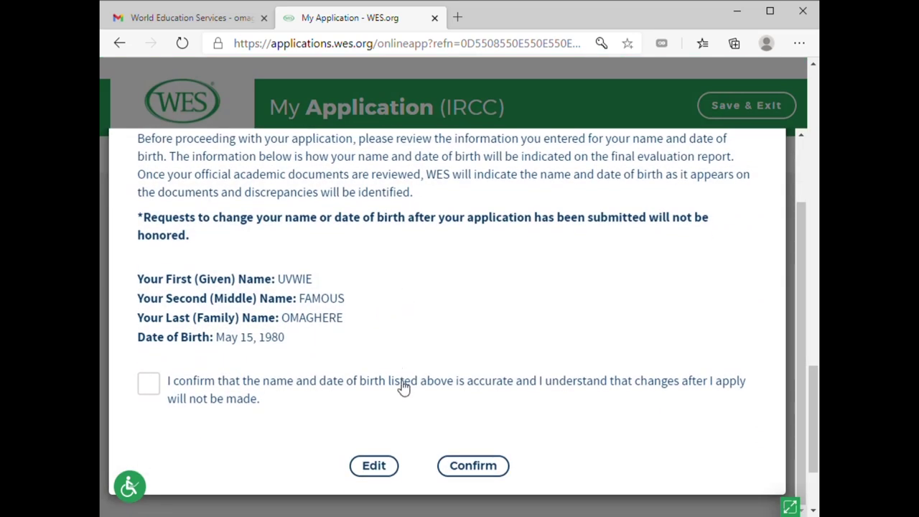
{"action": "scroll", "coordinate": [305, 334], "scroll_direction": "up", "scroll_amount": 1}
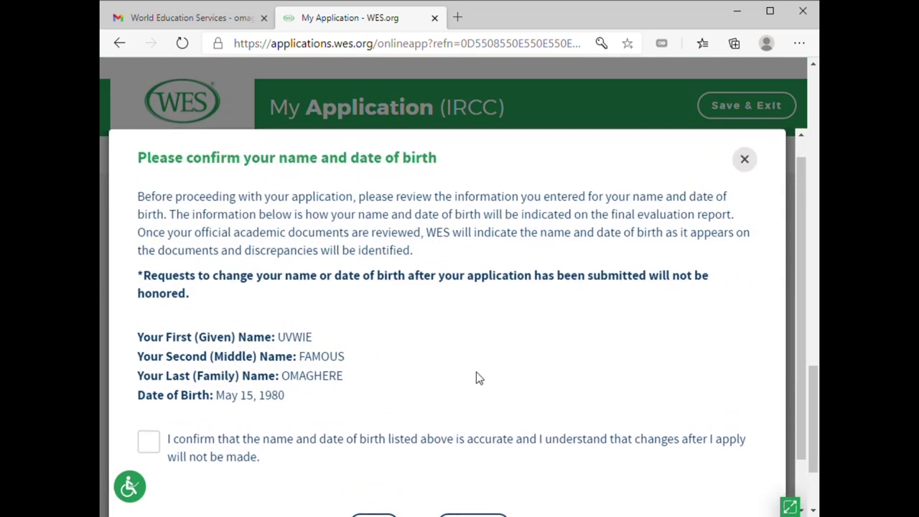
{"action": "scroll", "coordinate": [380, 319], "scroll_direction": "down", "scroll_amount": 1}
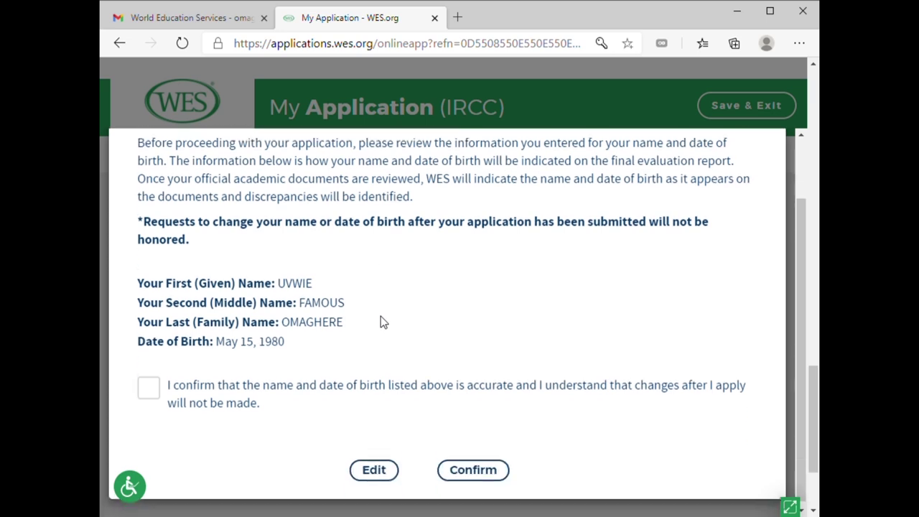
{"action": "scroll", "coordinate": [478, 237], "scroll_direction": "up", "scroll_amount": 1}
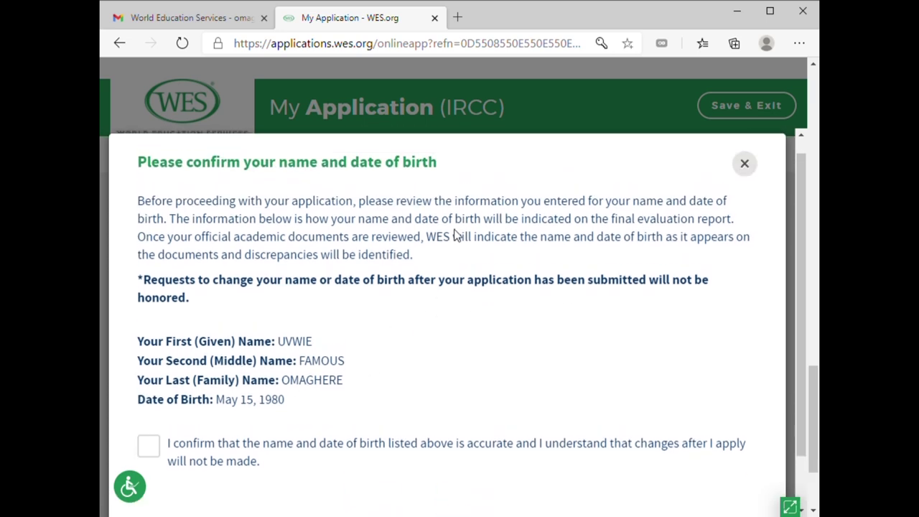
{"action": "scroll", "coordinate": [480, 302], "scroll_direction": "down", "scroll_amount": 1}
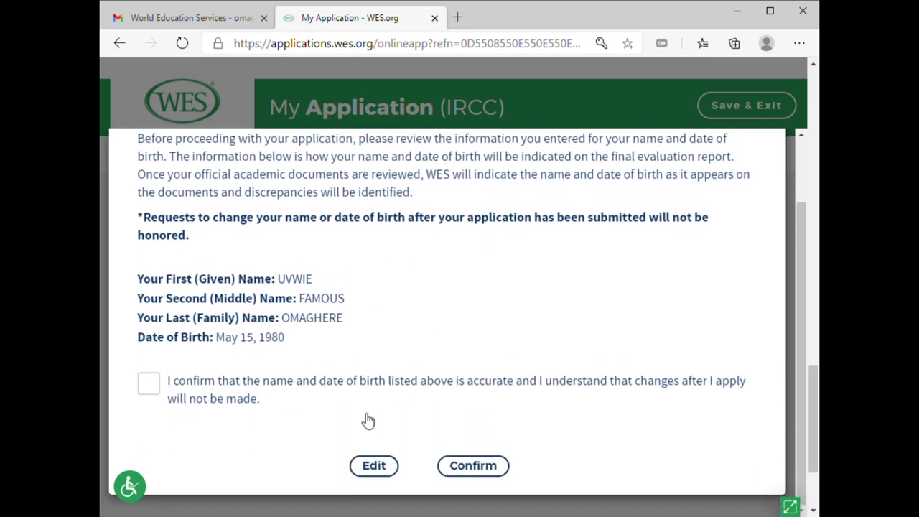
{"action": "left_click", "coordinate": [151, 385]}
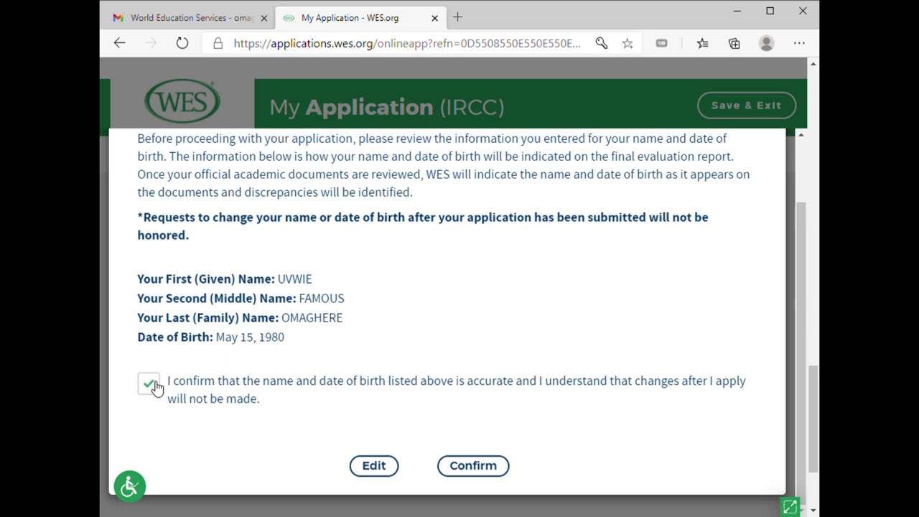
{"action": "left_click", "coordinate": [483, 469]}
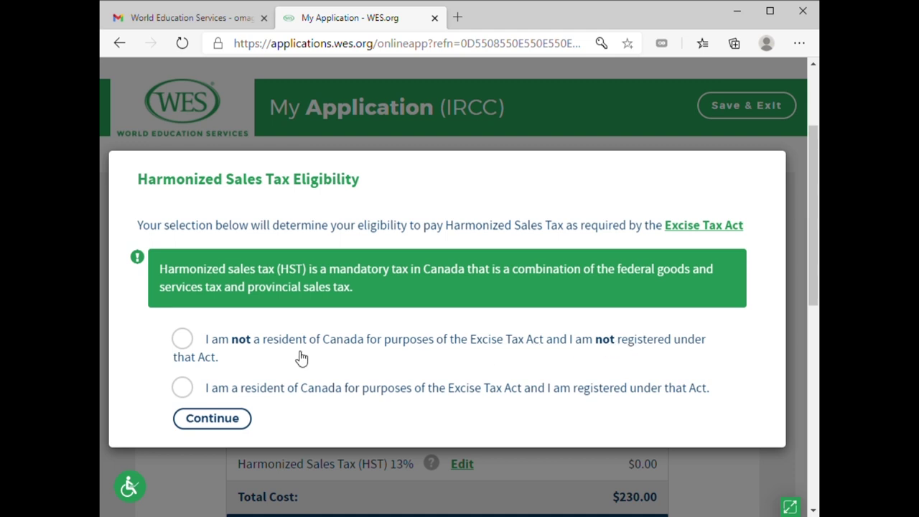
Declare not being a resident of Canada so HST stays $0.00, and continue to payment
{"action": "left_click", "coordinate": [185, 342]}
{"action": "left_click", "coordinate": [227, 430]}
Pay for the IRCC order by Credit Card and submit it to reach the $230.00 CAD payment form
{"action": "scroll", "coordinate": [419, 426], "scroll_direction": "down", "scroll_amount": 3}
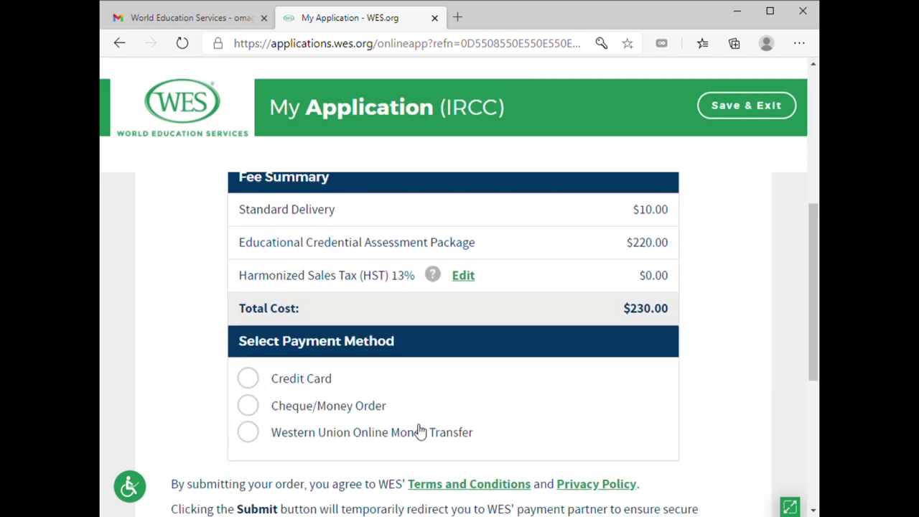
{"action": "scroll", "coordinate": [419, 428], "scroll_direction": "down", "scroll_amount": 1}
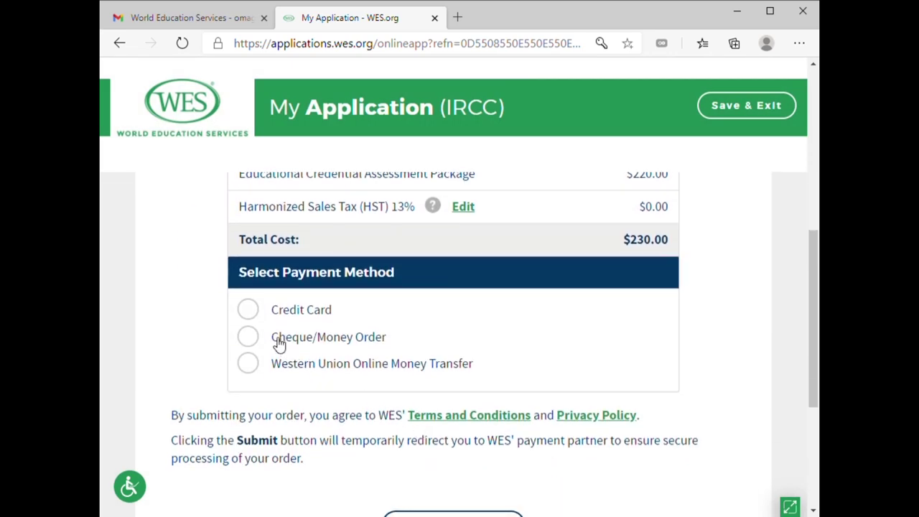
{"action": "left_click", "coordinate": [249, 310]}
{"action": "scroll", "coordinate": [440, 394], "scroll_direction": "down", "scroll_amount": 2}
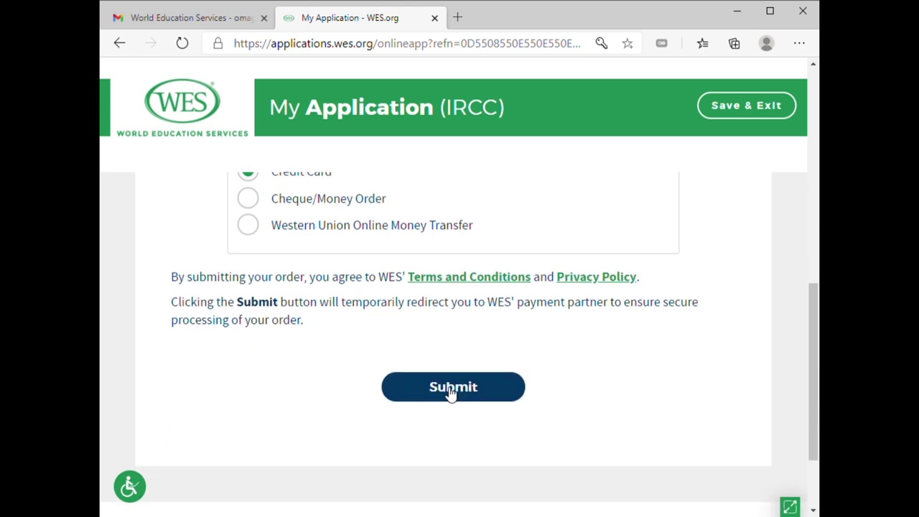
{"action": "scroll", "coordinate": [475, 393], "scroll_direction": "down", "scroll_amount": 2}
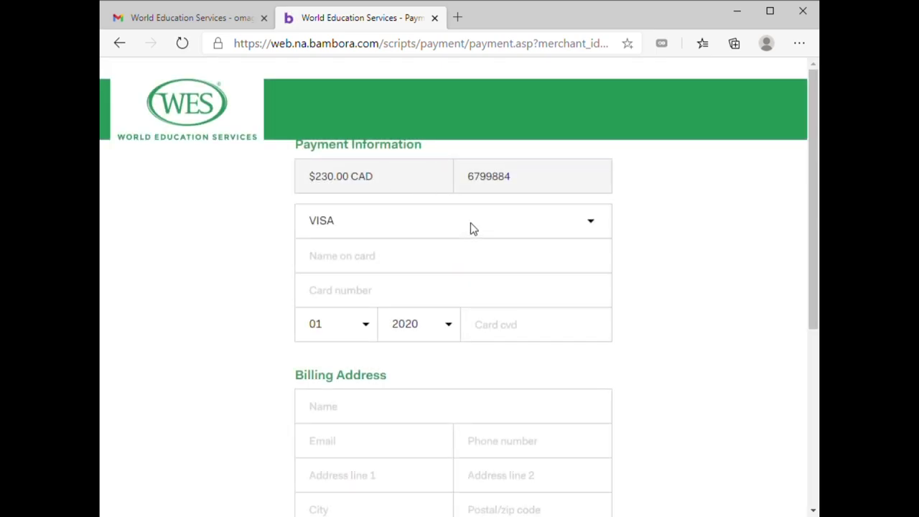
Choose VISA as the card type and enter the cardholder's name, removing digits typed there by mistake
{"action": "left_click", "coordinate": [591, 226]}
{"action": "left_click", "coordinate": [499, 266]}
{"action": "left_click_drag", "start_coordinate": [459, 260], "coordinate": [289, 250]}
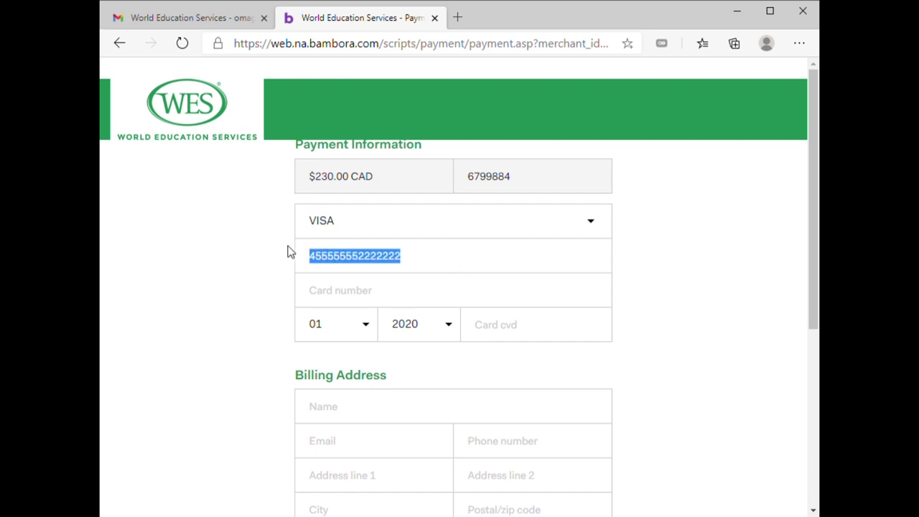
{"action": "key", "text": "BackSpace"}
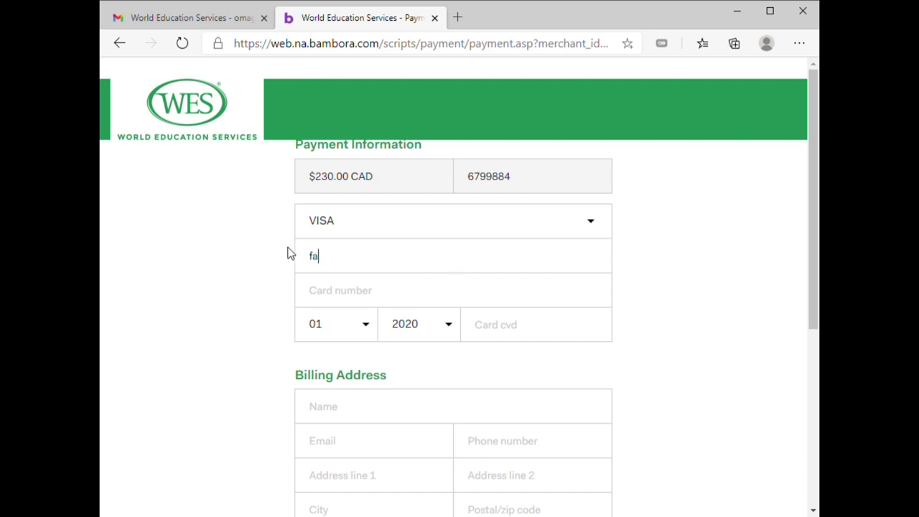
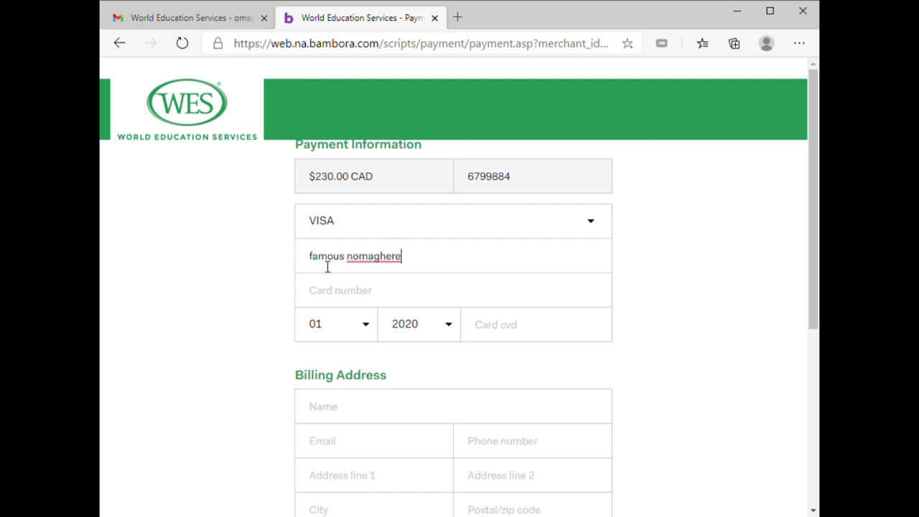
Enter the card number, dismissing the Invalid Card Number and card type alerts and correcting the digits
{"action": "left_click", "coordinate": [376, 299]}
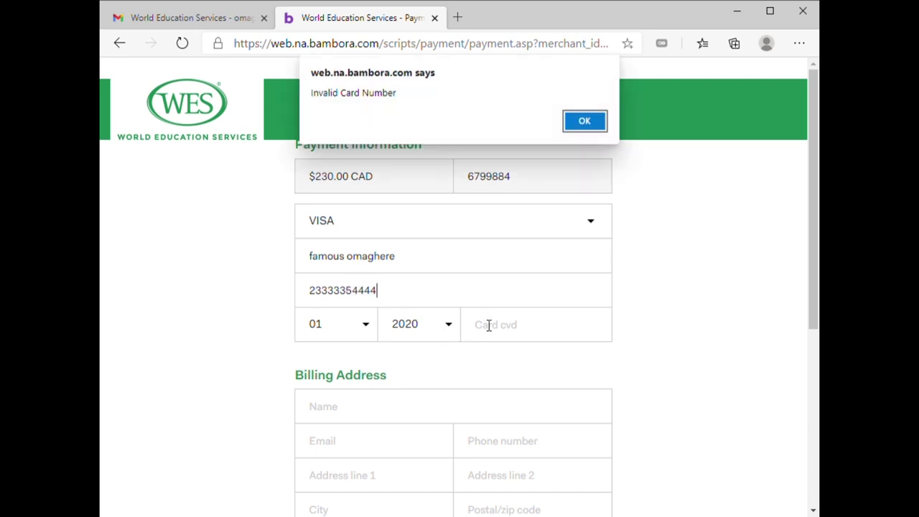
{"action": "left_click", "coordinate": [585, 120]}
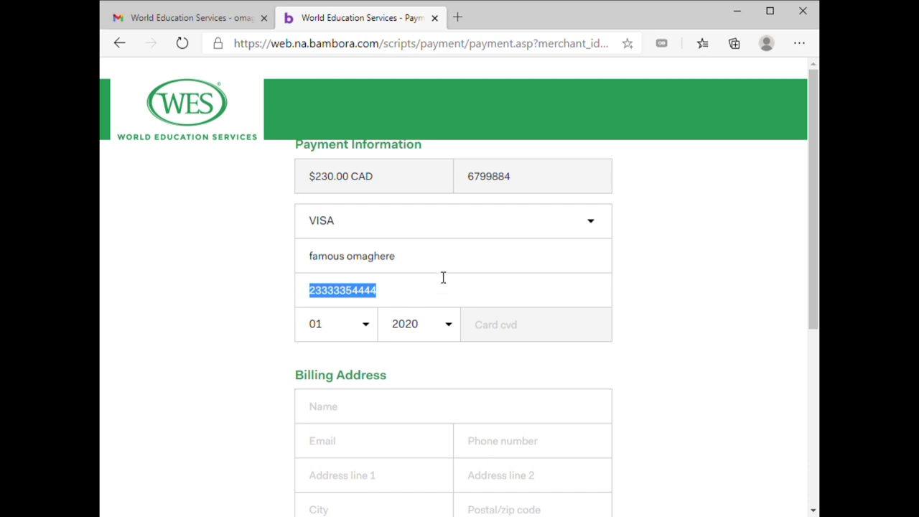
{"action": "key", "text": "BackSpace"}
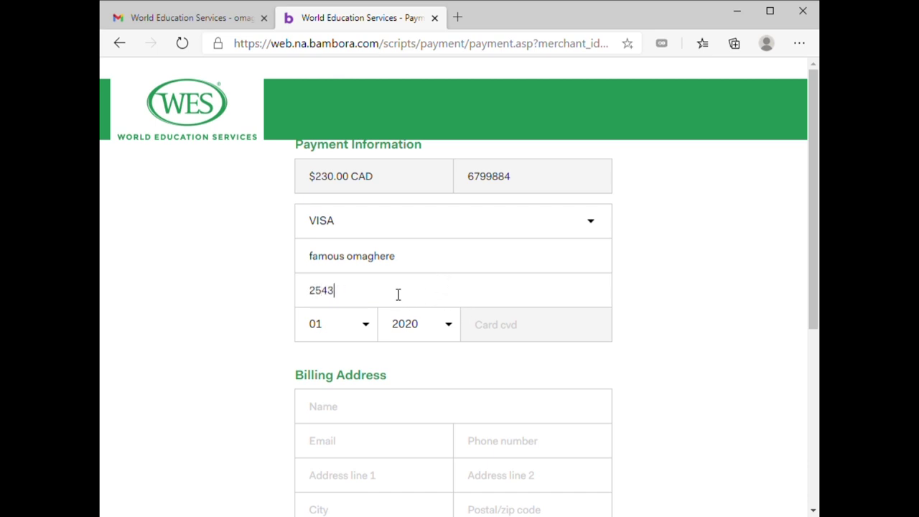
{"action": "left_click", "coordinate": [529, 333]}
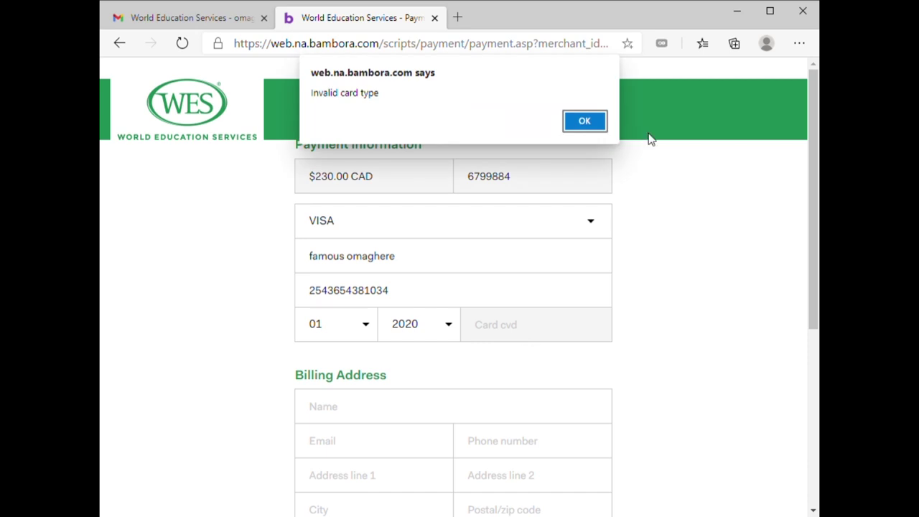
{"action": "left_click", "coordinate": [596, 121]}
{"action": "left_click", "coordinate": [447, 291]}
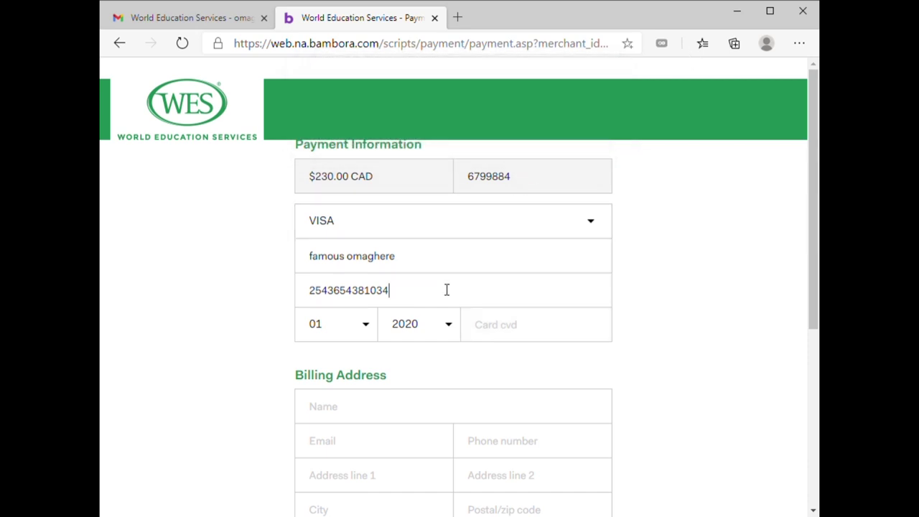
{"action": "key", "text": "BackSpace"}
{"action": "left_click", "coordinate": [486, 330]}
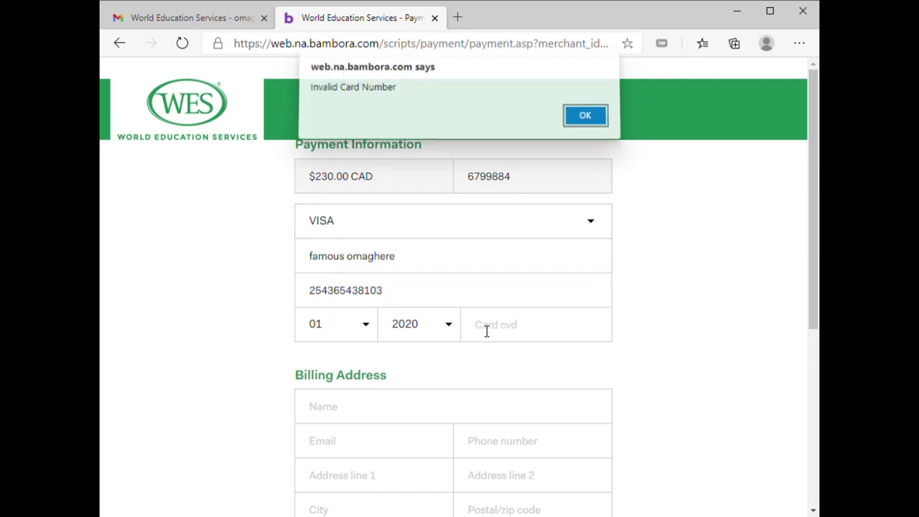
{"action": "left_click", "coordinate": [583, 129]}
{"action": "scroll", "coordinate": [473, 303], "scroll_direction": "down", "scroll_amount": 1}
{"action": "left_click", "coordinate": [442, 236]}
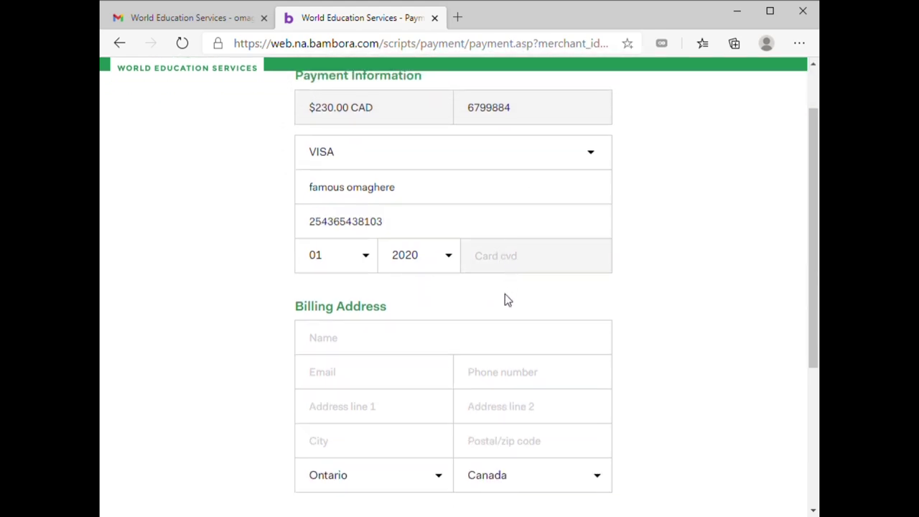
{"action": "scroll", "coordinate": [505, 300], "scroll_direction": "down", "scroll_amount": 2}
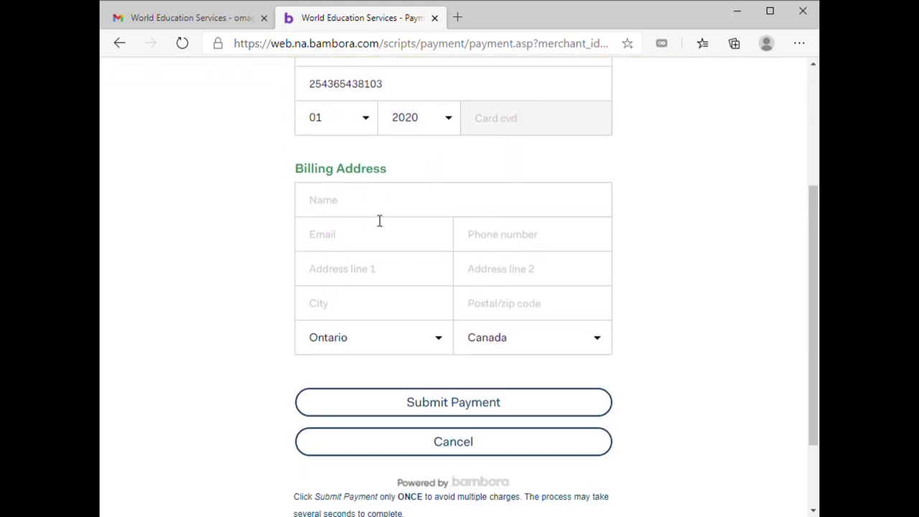
Autofill the billing name, email and phone number
{"action": "left_click", "coordinate": [382, 246]}
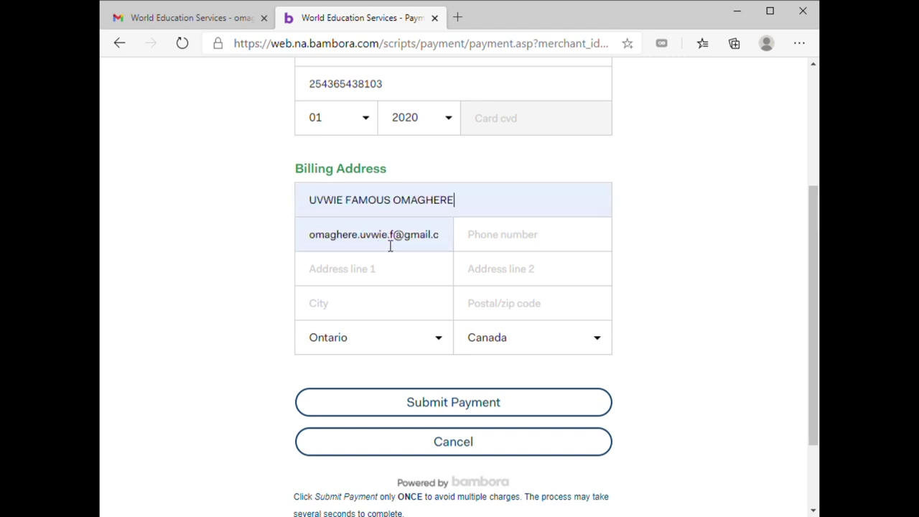
{"action": "left_click", "coordinate": [515, 245]}
{"action": "left_click", "coordinate": [511, 269]}
{"action": "scroll", "coordinate": [422, 283], "scroll_direction": "down", "scroll_amount": 2}
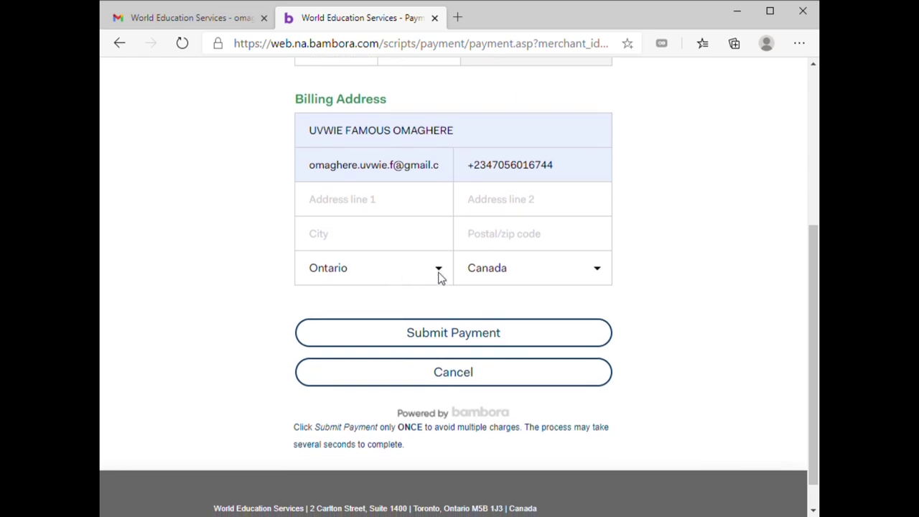
{"action": "scroll", "coordinate": [396, 232], "scroll_direction": "up", "scroll_amount": 3}
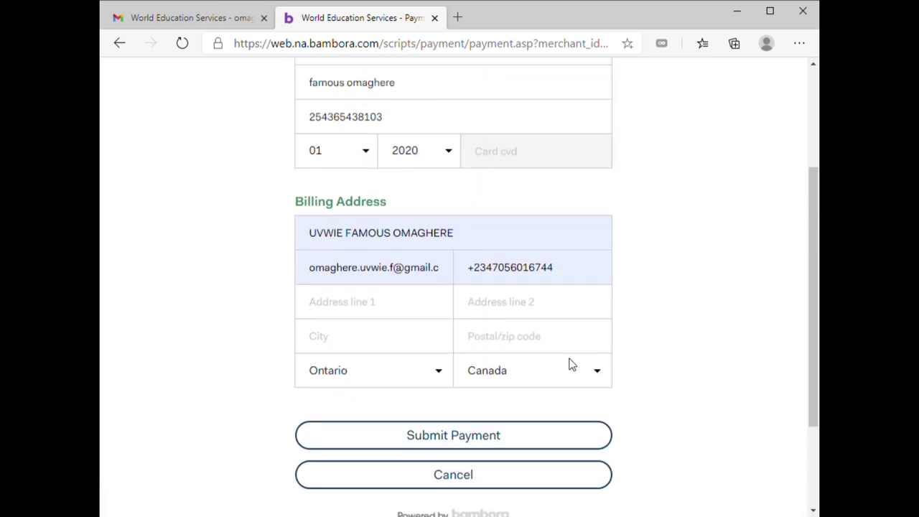
Set the billing country to Philippines and submit the card payment
{"action": "left_click", "coordinate": [600, 376]}
{"action": "key", "text": "p"}
{"action": "key", "text": "p"}
{"action": "key", "text": "p"}
{"action": "key", "text": "p"}
{"action": "key", "text": "p"}
{"action": "key", "text": "p"}
{"action": "key", "text": "p"}
{"action": "key", "text": "p"}
{"action": "key", "text": "p"}
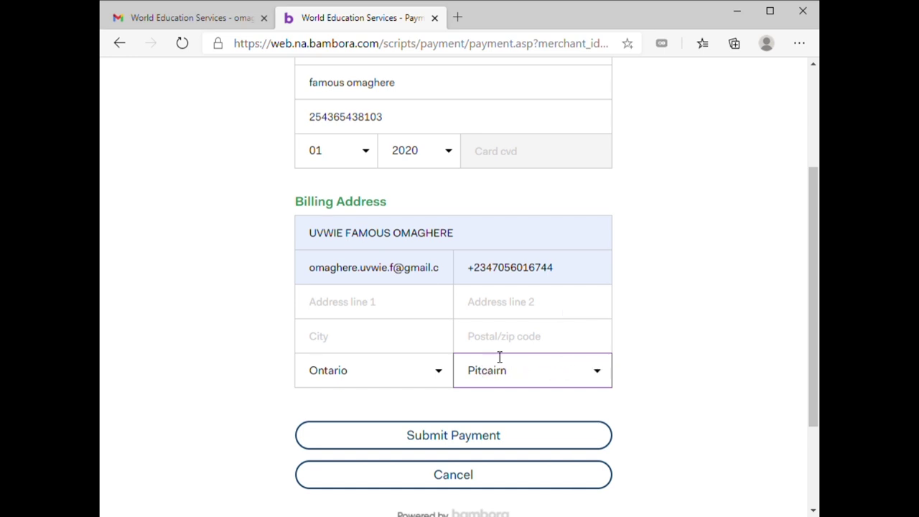
{"action": "key", "text": "Up"}
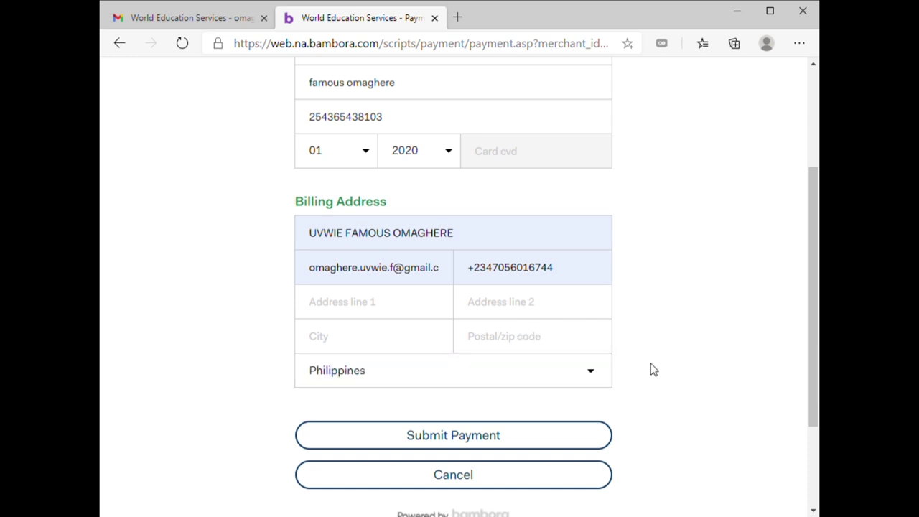
{"action": "scroll", "coordinate": [617, 381], "scroll_direction": "down", "scroll_amount": 2}
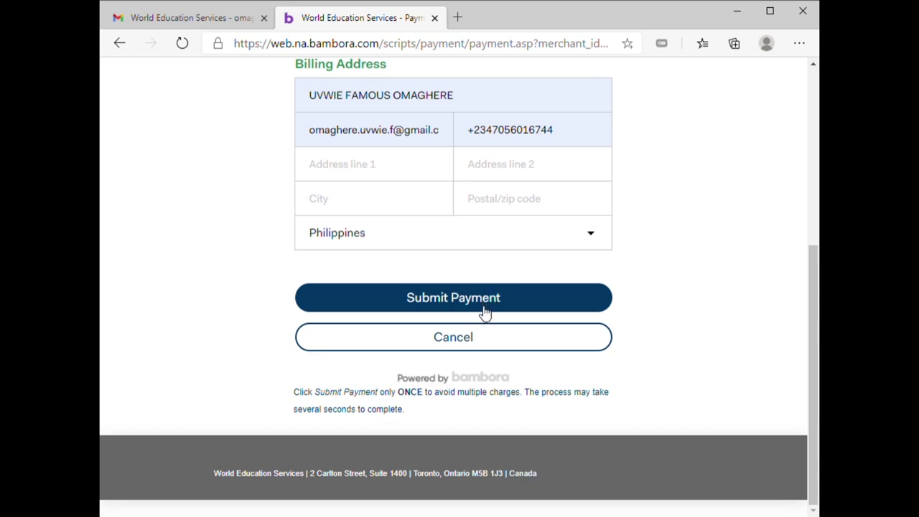
{"action": "left_click", "coordinate": [509, 307]}
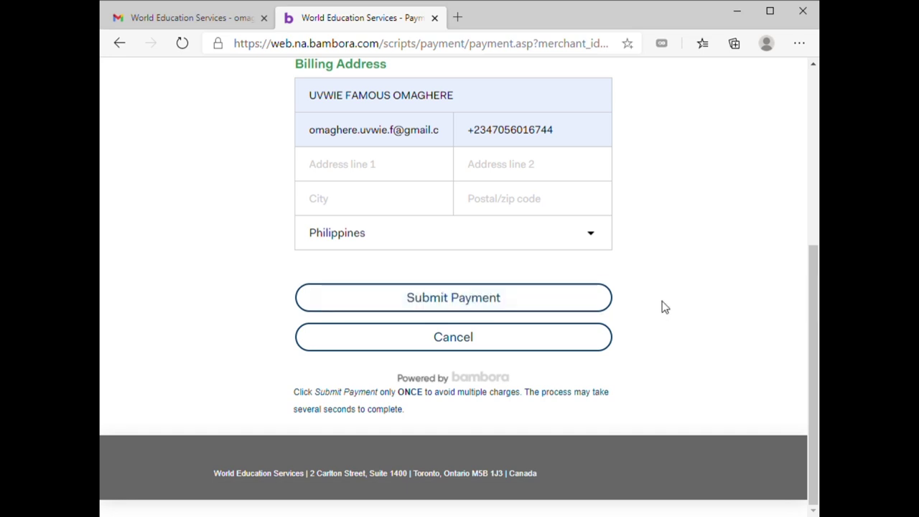
Go back to the Gmail tab with the WES welcome email
{"action": "scroll", "coordinate": [696, 316], "scroll_direction": "up", "scroll_amount": 5}
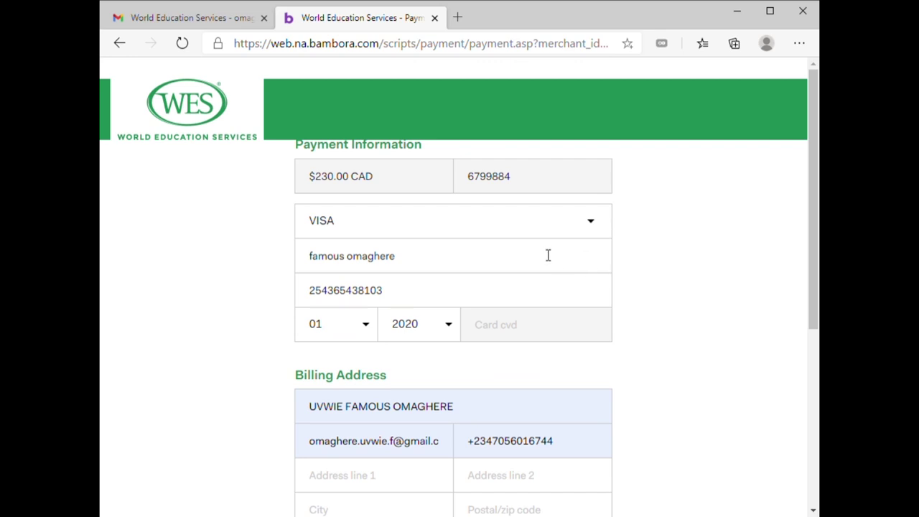
{"action": "scroll", "coordinate": [558, 351], "scroll_direction": "down", "scroll_amount": 4}
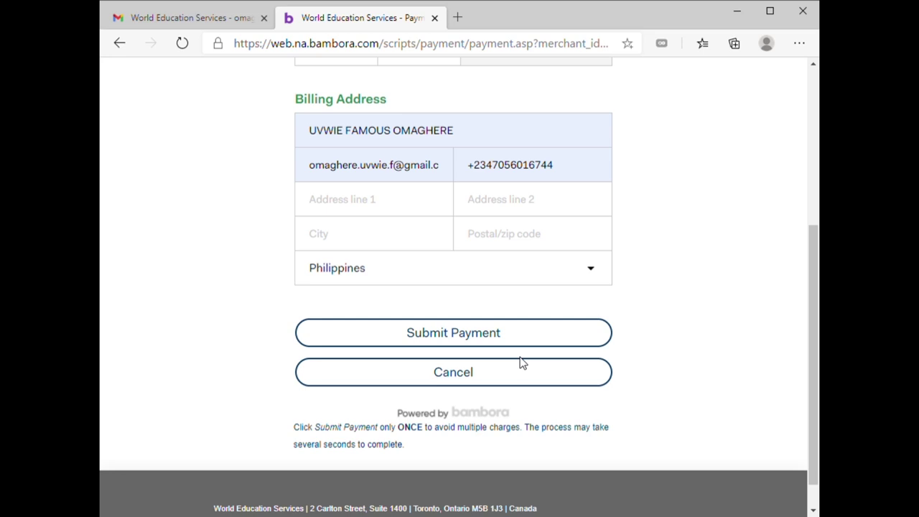
{"action": "left_click", "coordinate": [176, 20]}
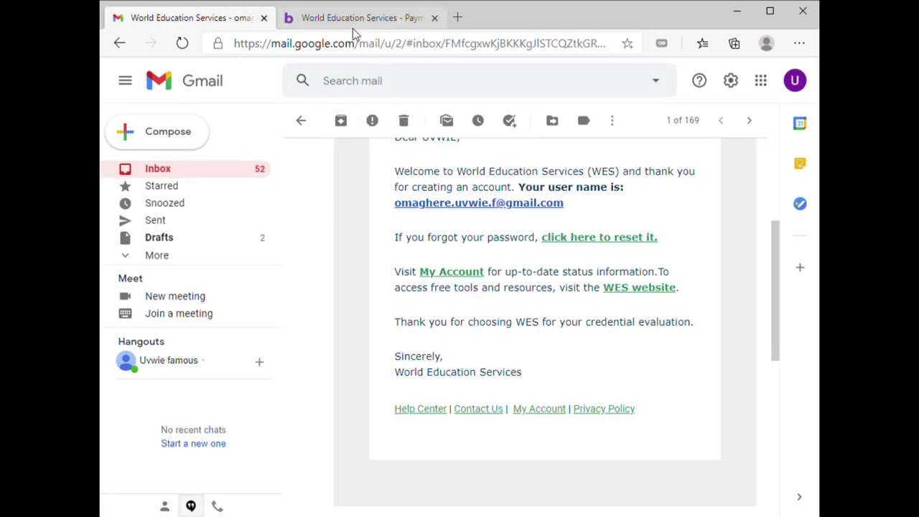
Open another signed-in Google account's inbox in a new tab
{"action": "scroll", "coordinate": [682, 107], "scroll_direction": "up", "scroll_amount": 3}
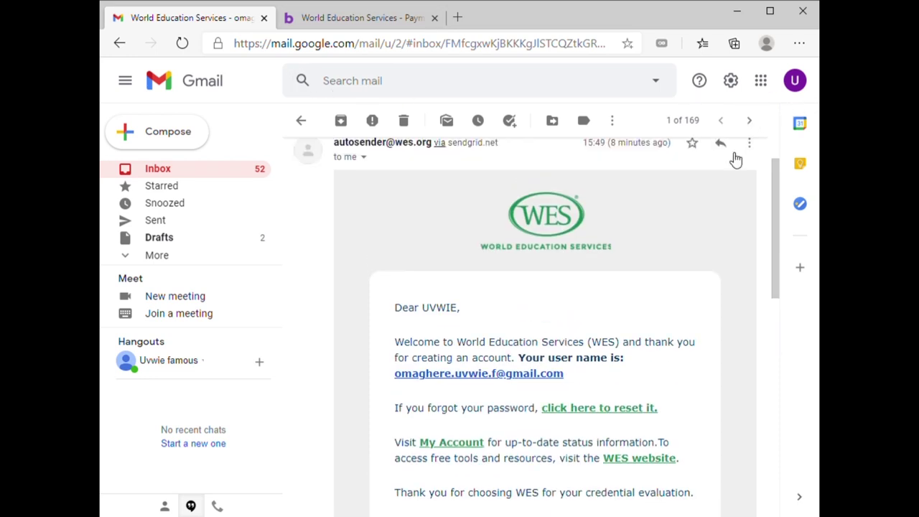
{"action": "scroll", "coordinate": [721, 142], "scroll_direction": "down", "scroll_amount": 2}
{"action": "left_click", "coordinate": [808, 83]}
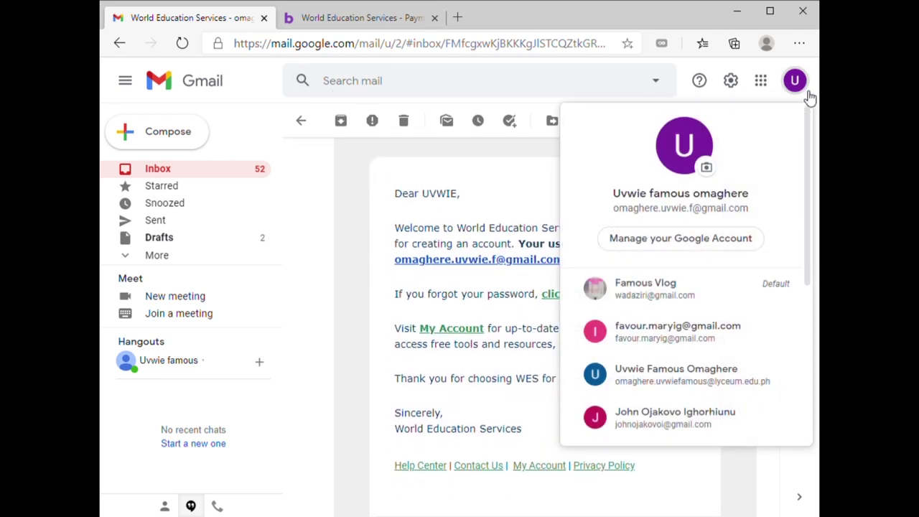
{"action": "scroll", "coordinate": [718, 280], "scroll_direction": "down", "scroll_amount": 1}
{"action": "left_click", "coordinate": [711, 277]}
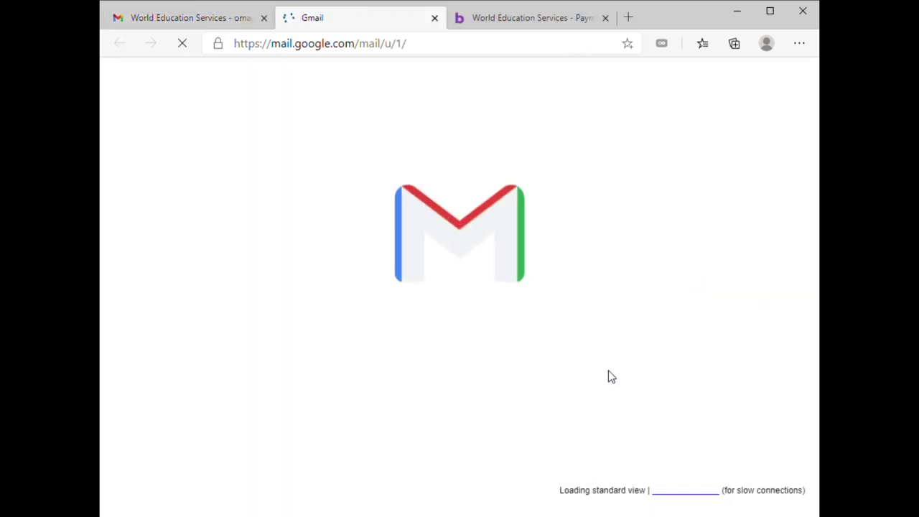
{"action": "scroll", "coordinate": [588, 228], "scroll_direction": "down", "scroll_amount": 4}
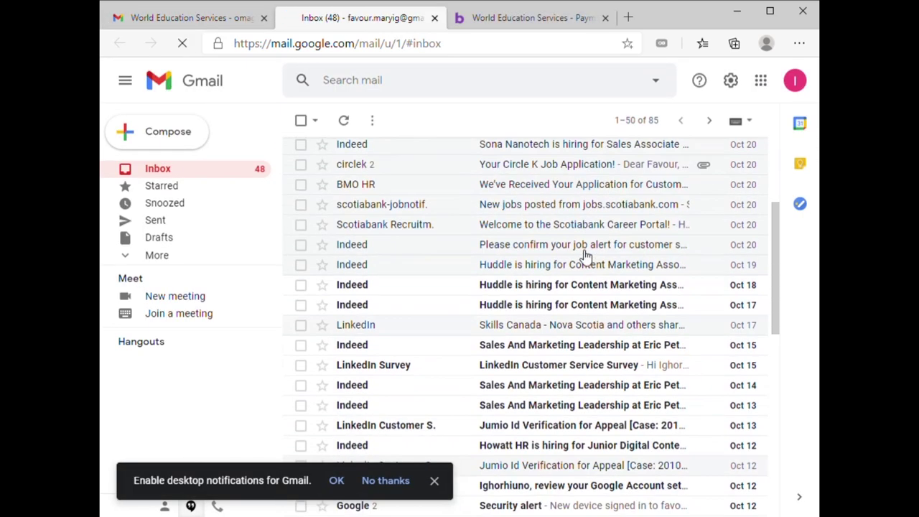
Close the WES Bambora payment tab
{"action": "left_click", "coordinate": [552, 22]}
{"action": "scroll", "coordinate": [796, 168], "scroll_direction": "up", "scroll_amount": 4}
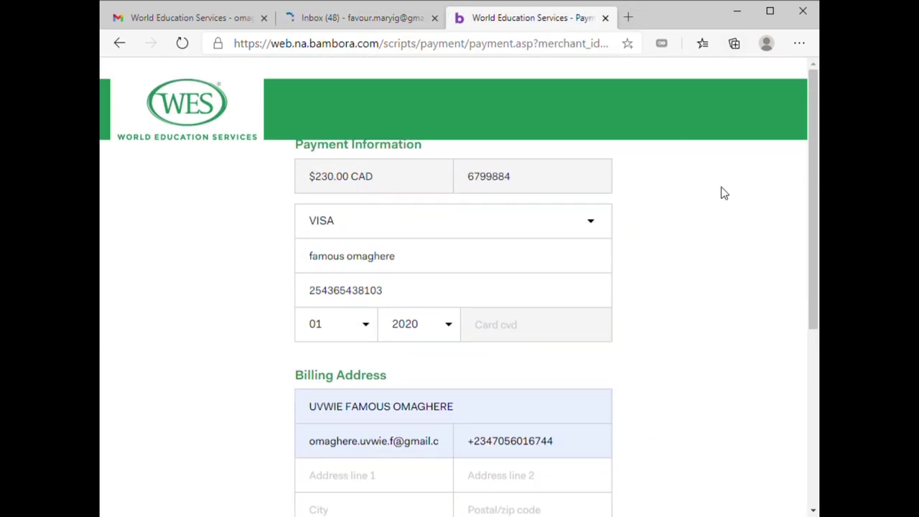
{"action": "scroll", "coordinate": [773, 100], "scroll_direction": "down", "scroll_amount": 3}
{"action": "scroll", "coordinate": [119, 254], "scroll_direction": "up", "scroll_amount": 3}
{"action": "left_click", "coordinate": [606, 18]}
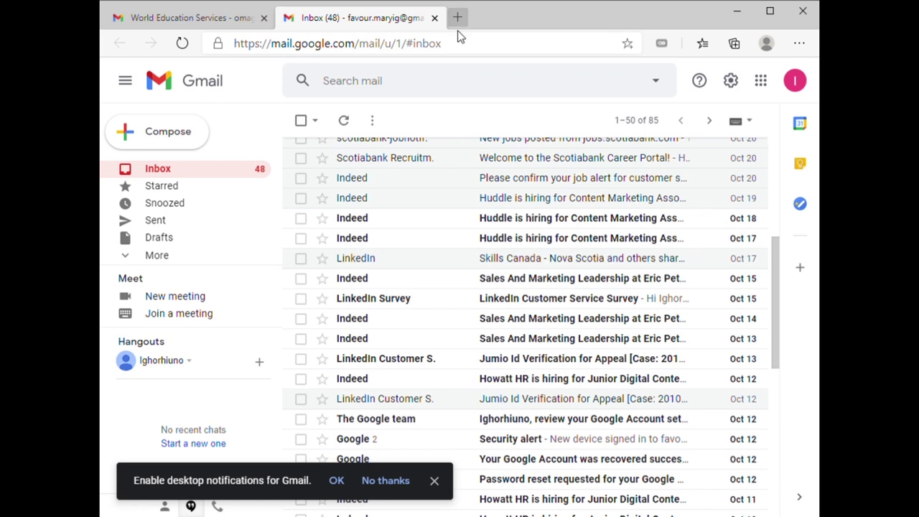
Hide Gmail's side panel, scroll the inbox to the top, and open a new blank tab
{"action": "scroll", "coordinate": [452, 314], "scroll_direction": "down", "scroll_amount": 6}
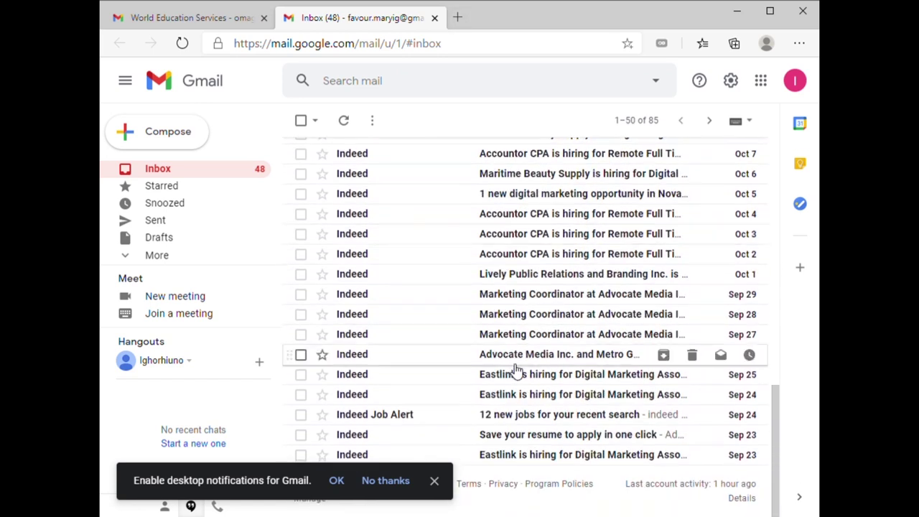
{"action": "scroll", "coordinate": [528, 366], "scroll_direction": "up", "scroll_amount": 6}
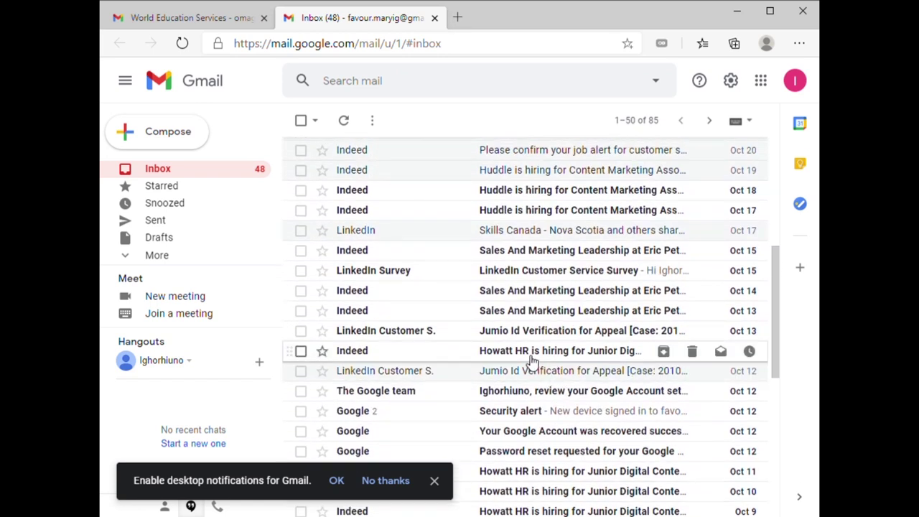
{"action": "scroll", "coordinate": [530, 361], "scroll_direction": "up", "scroll_amount": 3}
{"action": "scroll", "coordinate": [544, 387], "scroll_direction": "down", "scroll_amount": 8}
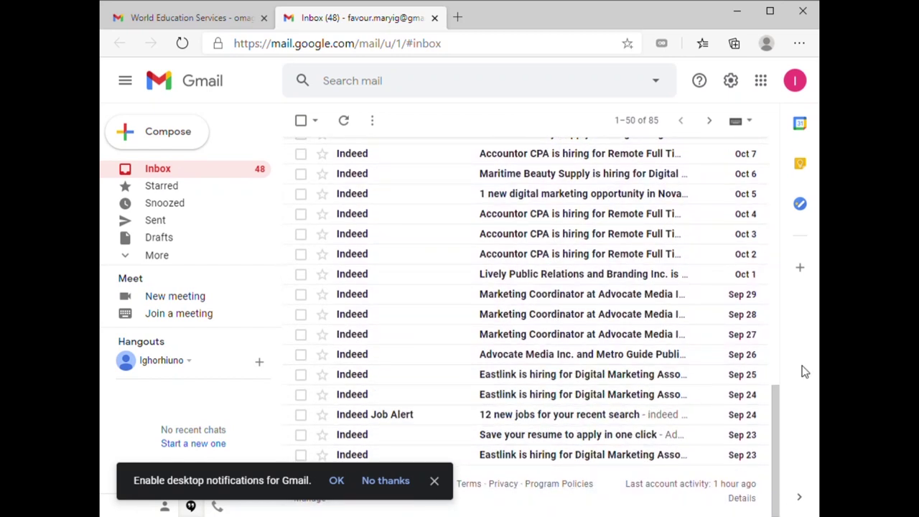
{"action": "left_click", "coordinate": [800, 498]}
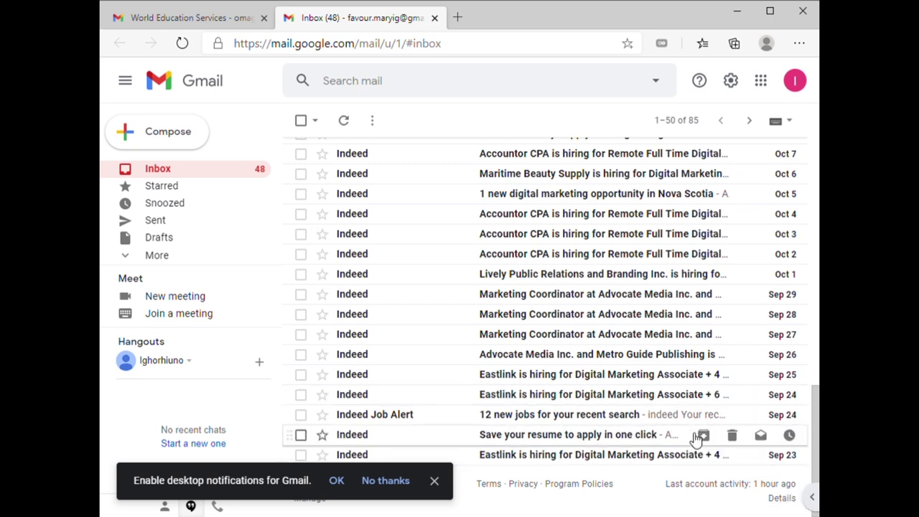
{"action": "scroll", "coordinate": [619, 296], "scroll_direction": "up", "scroll_amount": 6}
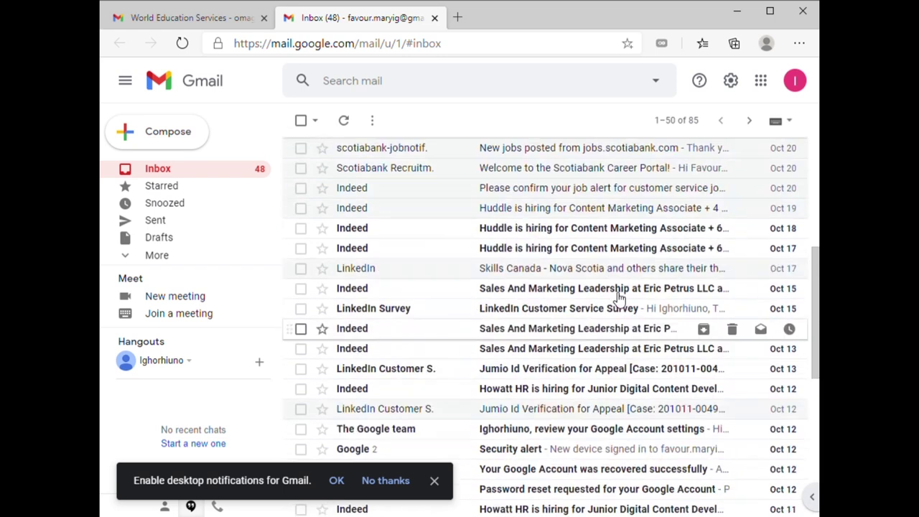
{"action": "scroll", "coordinate": [619, 297], "scroll_direction": "up", "scroll_amount": 1}
{"action": "scroll", "coordinate": [619, 297], "scroll_direction": "up", "scroll_amount": 3}
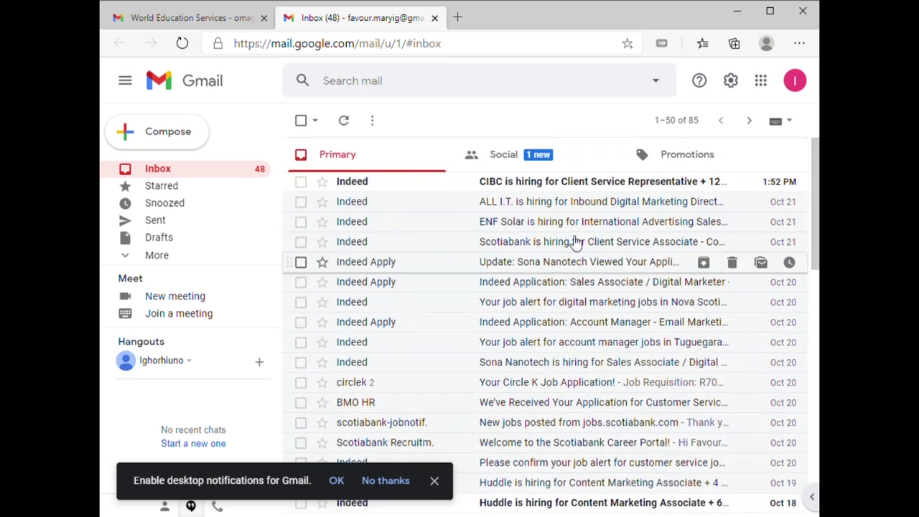
{"action": "left_click", "coordinate": [458, 17]}
Load applications.wes.org and close the tab with the WES welcome email
{"action": "type", "text": "wes eca"}
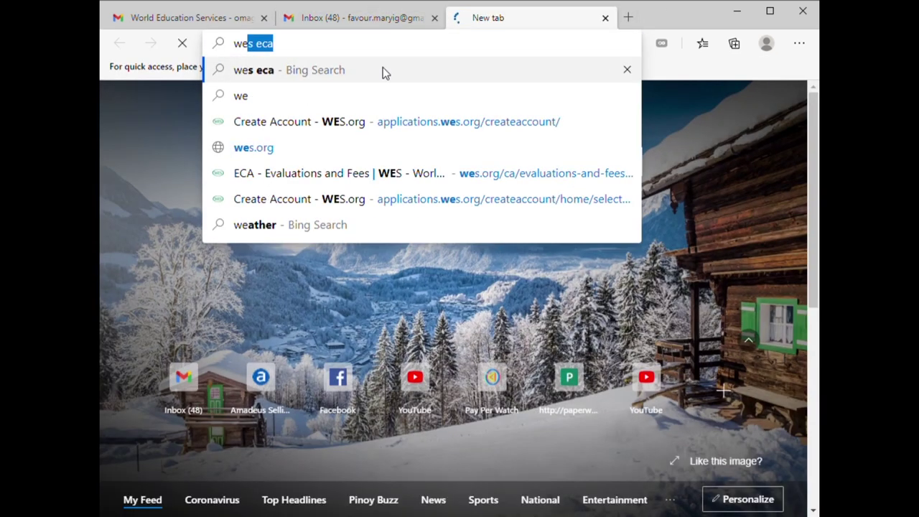
{"action": "left_click", "coordinate": [323, 122]}
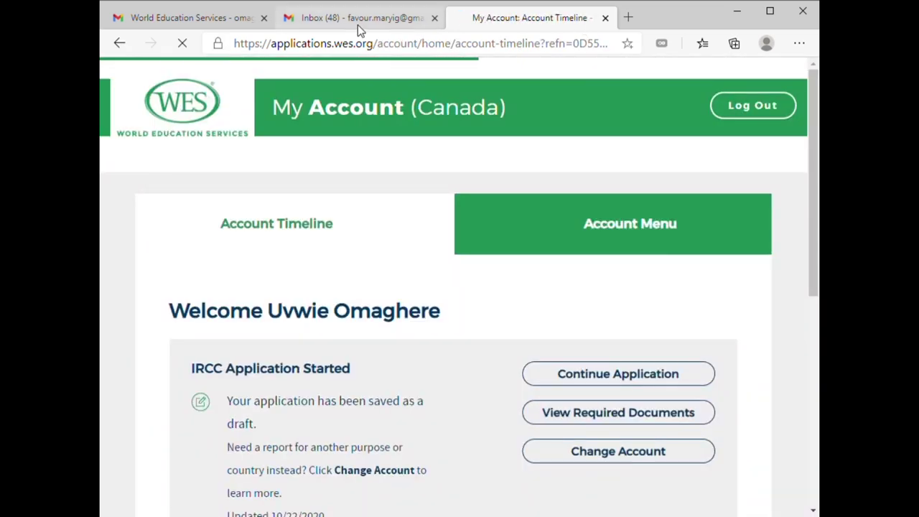
{"action": "left_click", "coordinate": [207, 22]}
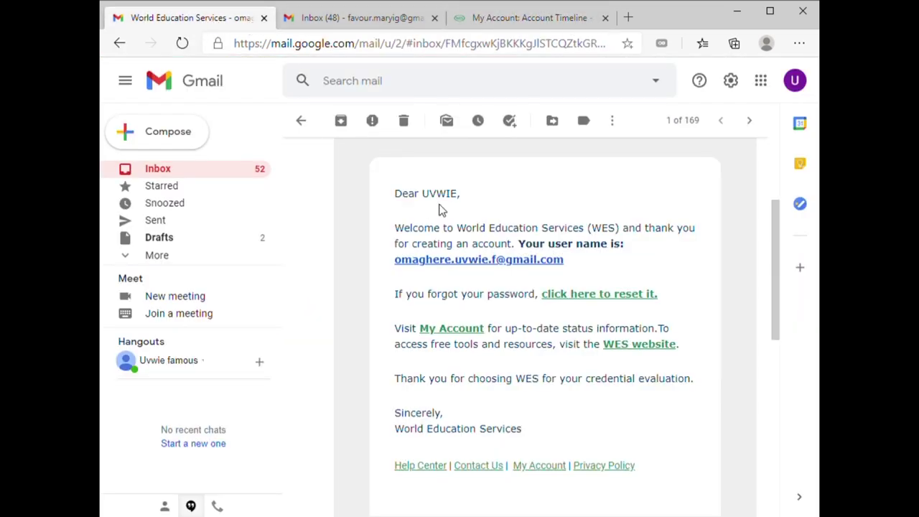
{"action": "left_click", "coordinate": [264, 18]}
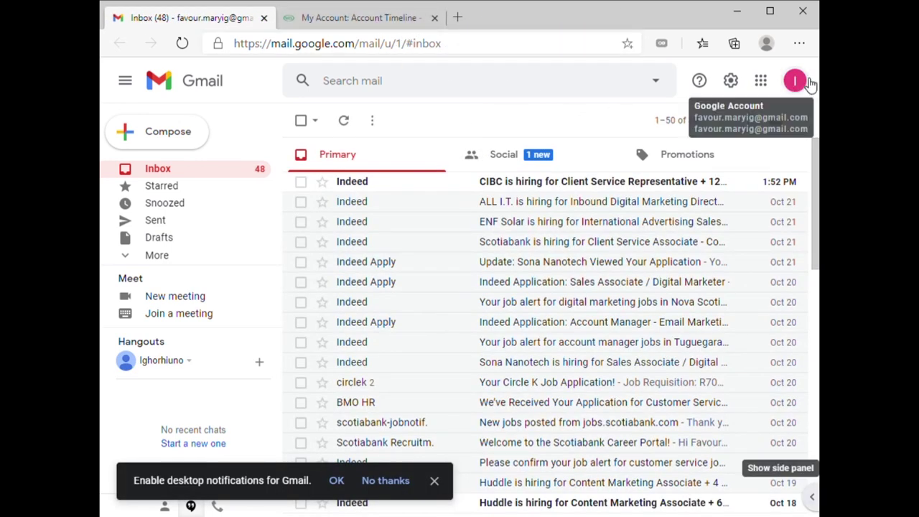
{"action": "left_click", "coordinate": [375, 18]}
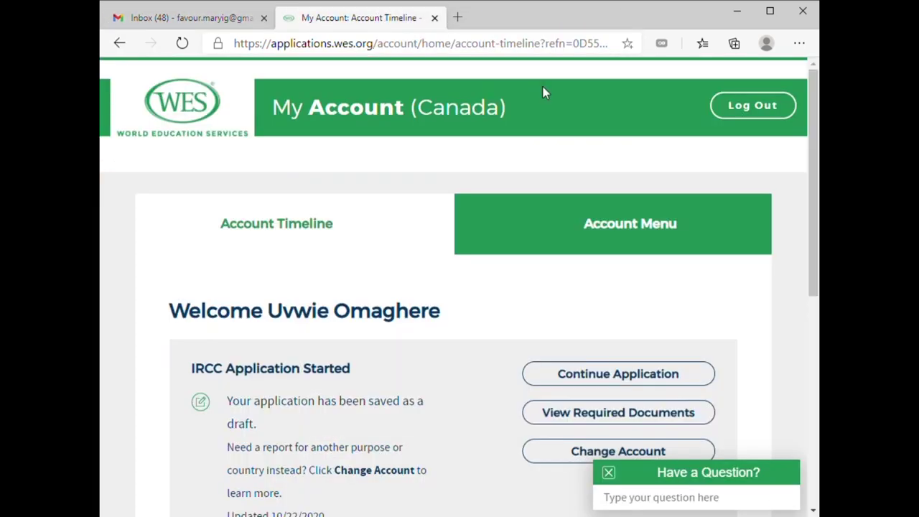
Log out of the current WES account and pick the second account's saved e-mail
{"action": "left_click", "coordinate": [765, 110]}
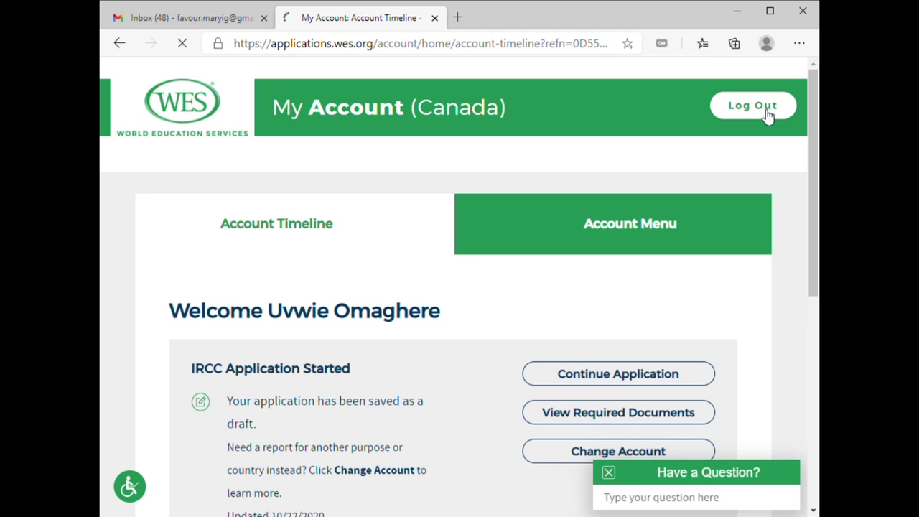
{"action": "scroll", "coordinate": [448, 358], "scroll_direction": "down", "scroll_amount": 2}
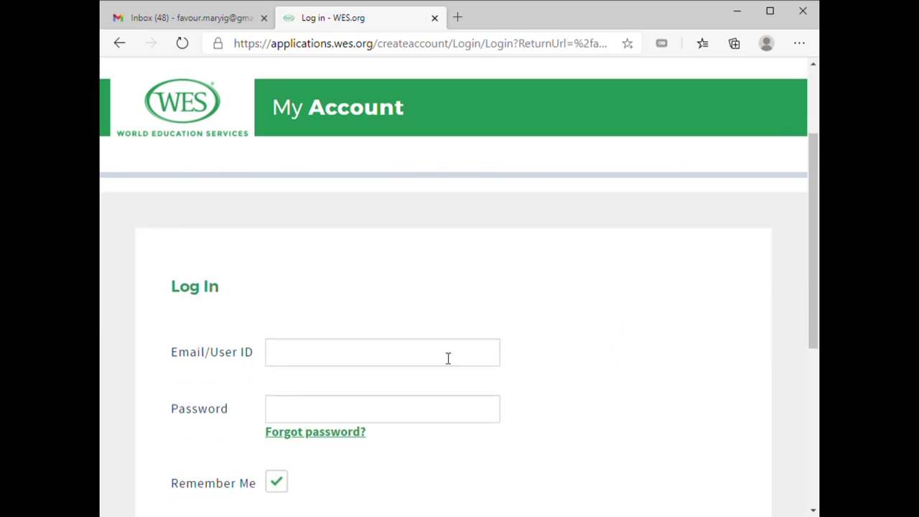
{"action": "left_click", "coordinate": [341, 353]}
{"action": "left_click", "coordinate": [341, 379]}
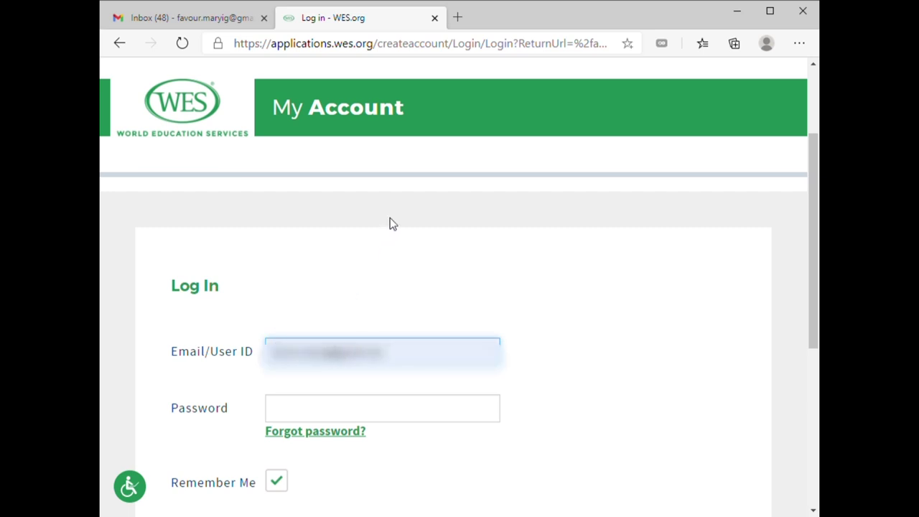
{"action": "key", "text": "ctrl+a"}
{"action": "type", "text": "f"}
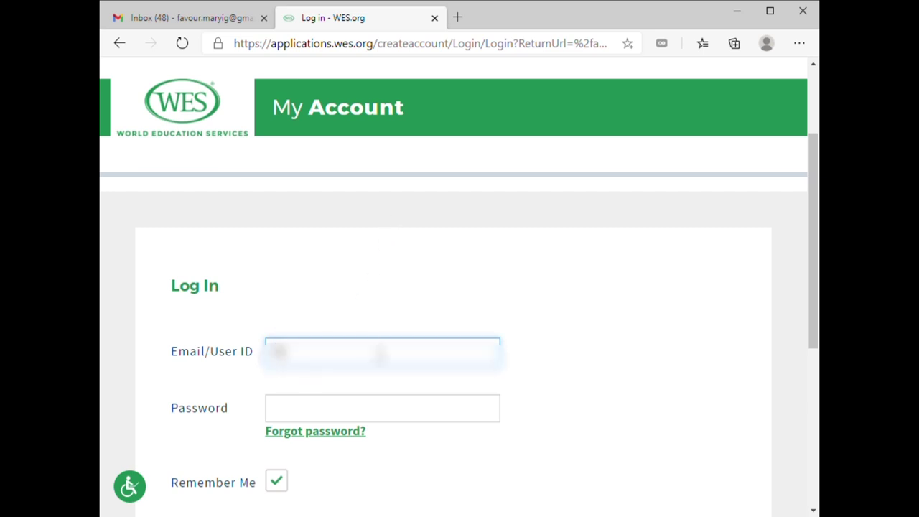
{"action": "left_click", "coordinate": [374, 391]}
Enter the second account's password and log in
{"action": "left_click", "coordinate": [375, 420]}
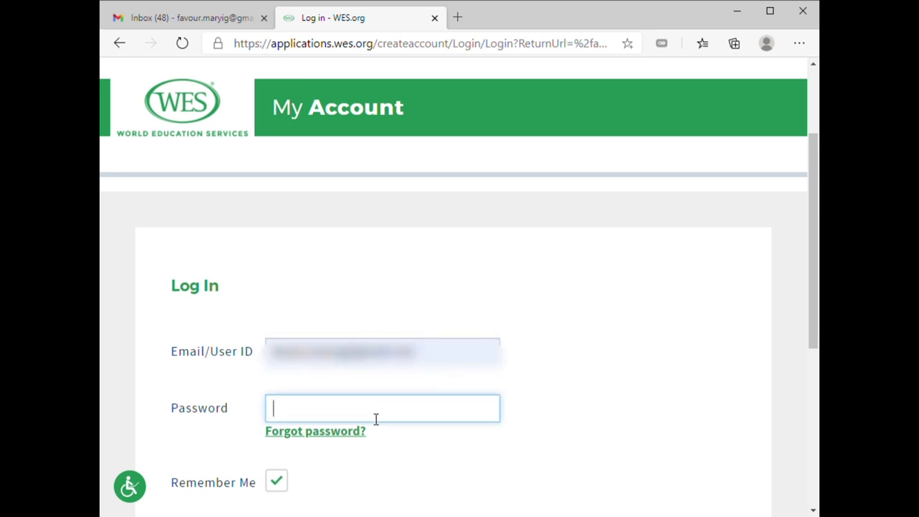
{"action": "type", "text": "•"}
{"action": "key", "text": "BackSpace"}
{"action": "type", "text": "••••••••••"}
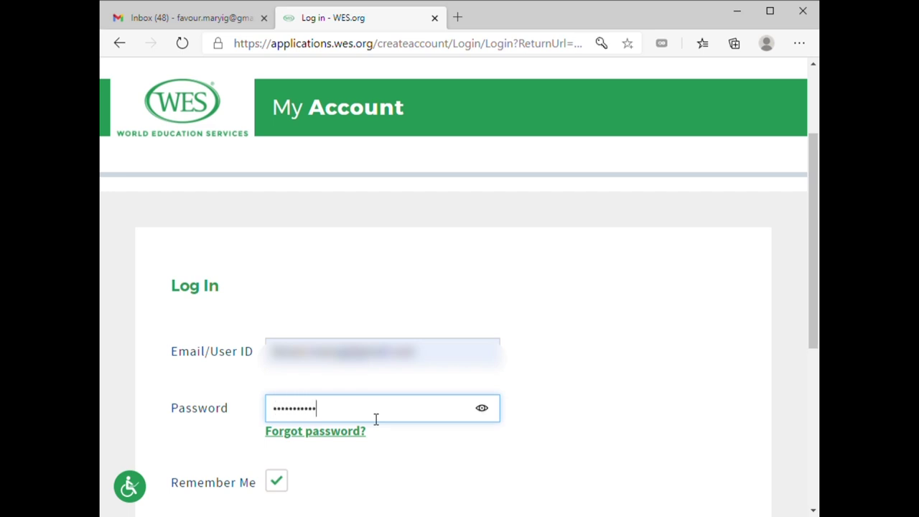
{"action": "scroll", "coordinate": [297, 460], "scroll_direction": "down", "scroll_amount": 4}
{"action": "left_click", "coordinate": [364, 268]}
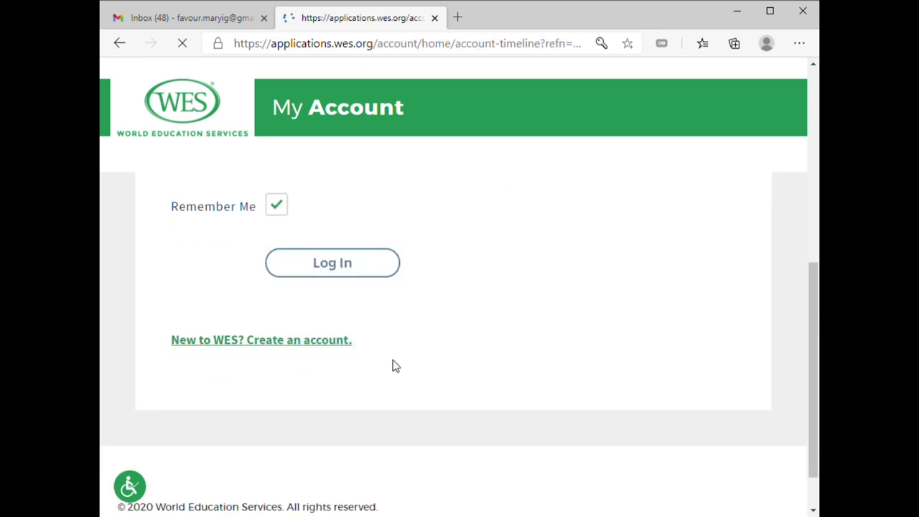
Scroll the second account's timeline down to the completed payment and submission entries
{"action": "scroll", "coordinate": [620, 224], "scroll_direction": "down", "scroll_amount": 2}
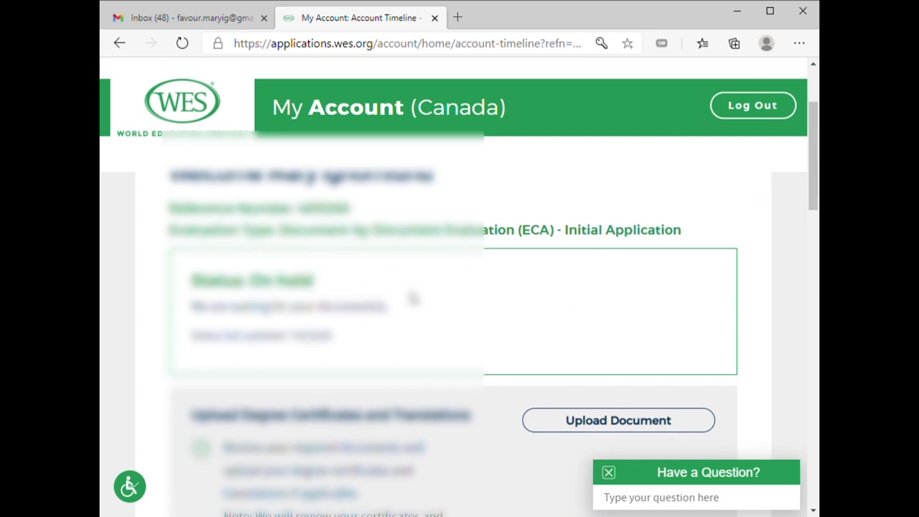
{"action": "scroll", "coordinate": [505, 325], "scroll_direction": "down", "scroll_amount": 2}
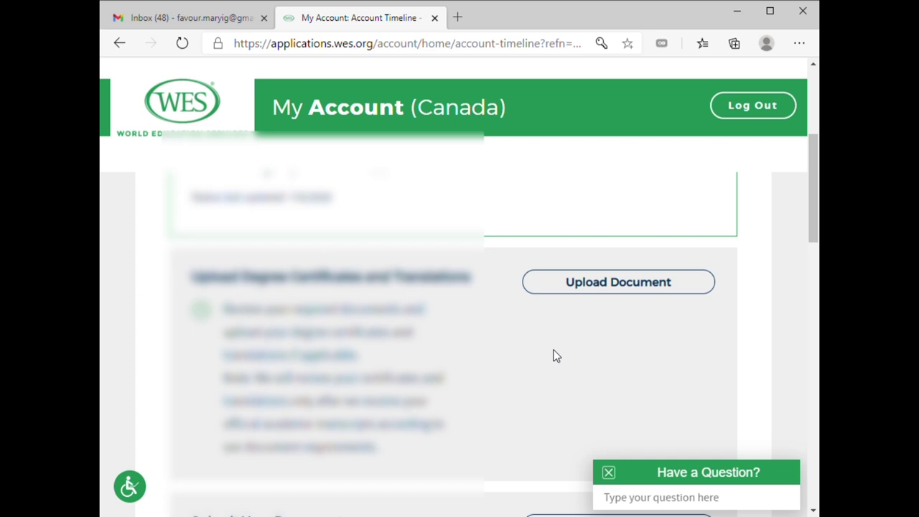
{"action": "scroll", "coordinate": [551, 355], "scroll_direction": "down", "scroll_amount": 4}
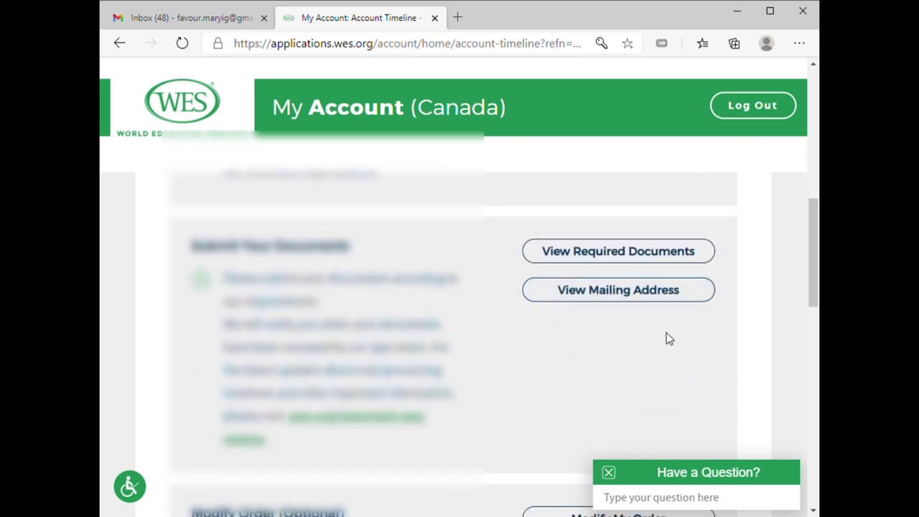
{"action": "scroll", "coordinate": [665, 328], "scroll_direction": "down", "scroll_amount": 8}
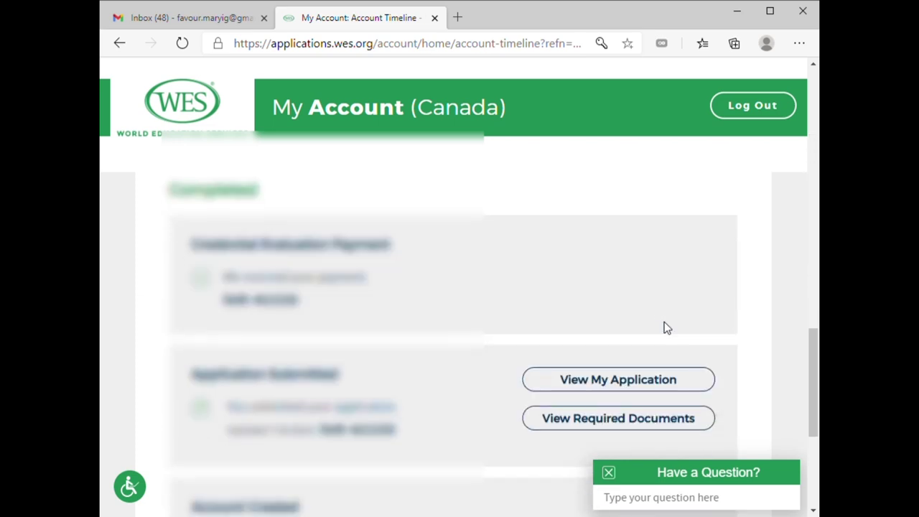
{"action": "scroll", "coordinate": [664, 327], "scroll_direction": "down", "scroll_amount": 1}
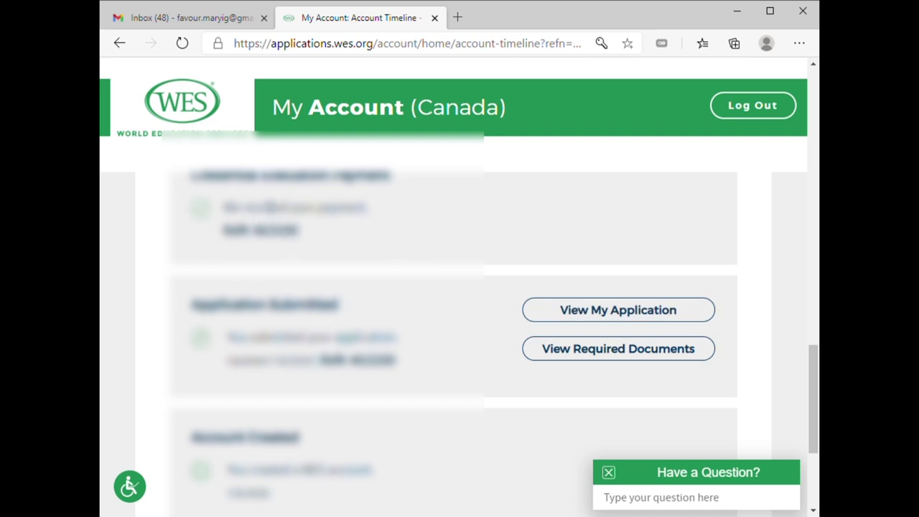
{"action": "scroll", "coordinate": [445, 287], "scroll_direction": "down", "scroll_amount": 1}
{"action": "scroll", "coordinate": [539, 296], "scroll_direction": "down", "scroll_amount": 2}
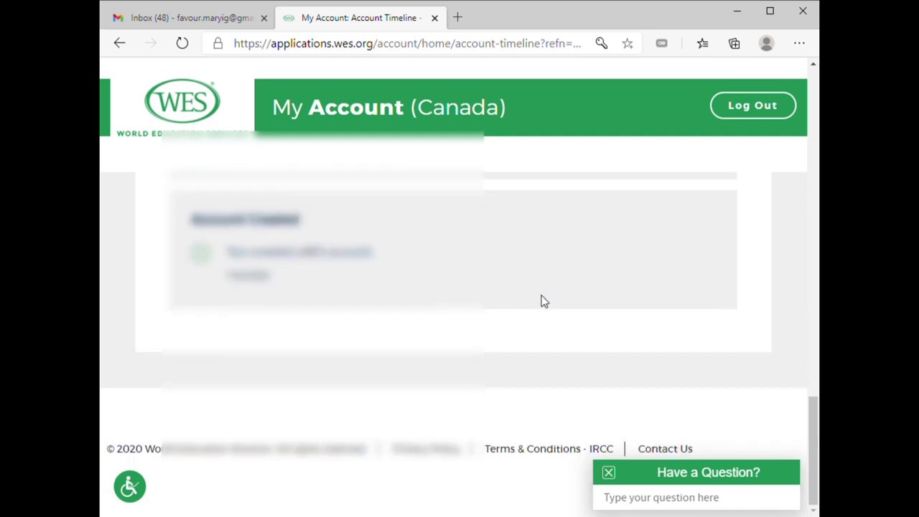
{"action": "scroll", "coordinate": [542, 299], "scroll_direction": "up", "scroll_amount": 3}
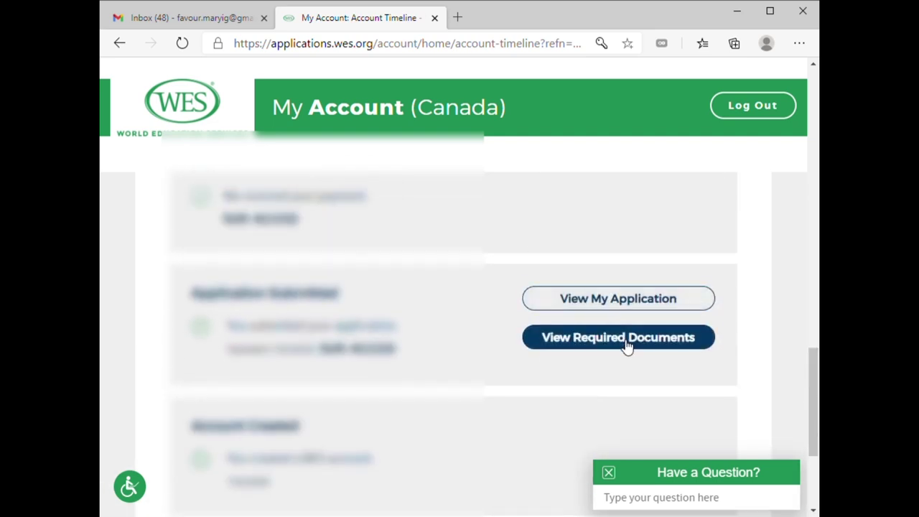
Open View Required Documents and Upload Document for degree certificates, then scroll back up
{"action": "left_click", "coordinate": [627, 345]}
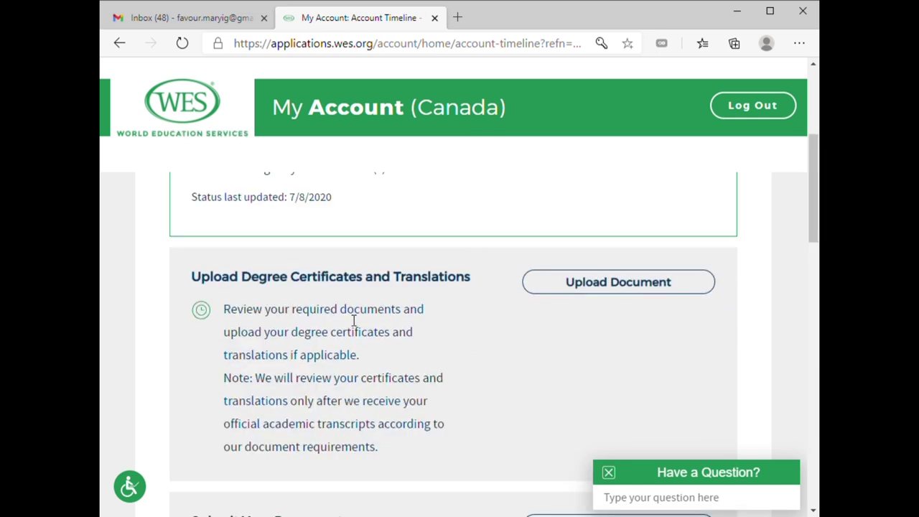
{"action": "scroll", "coordinate": [354, 321], "scroll_direction": "down", "scroll_amount": 3}
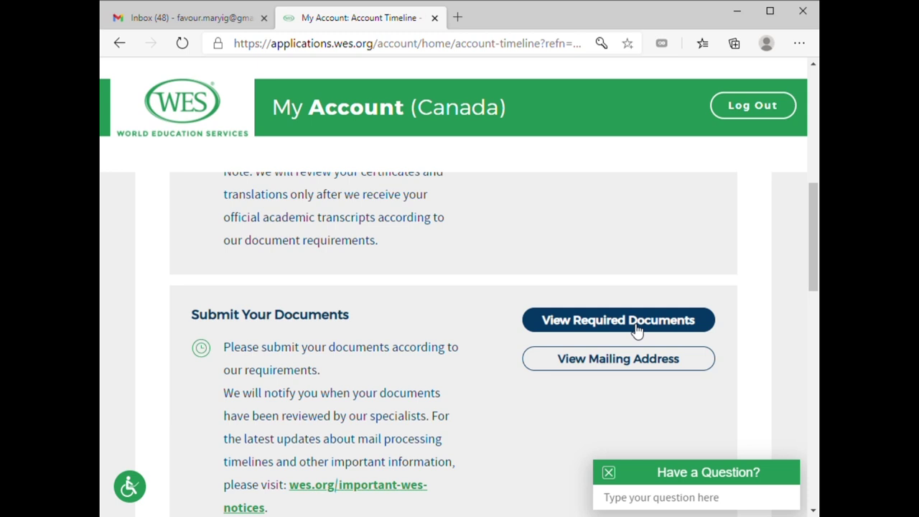
{"action": "scroll", "coordinate": [718, 324], "scroll_direction": "up", "scroll_amount": 5}
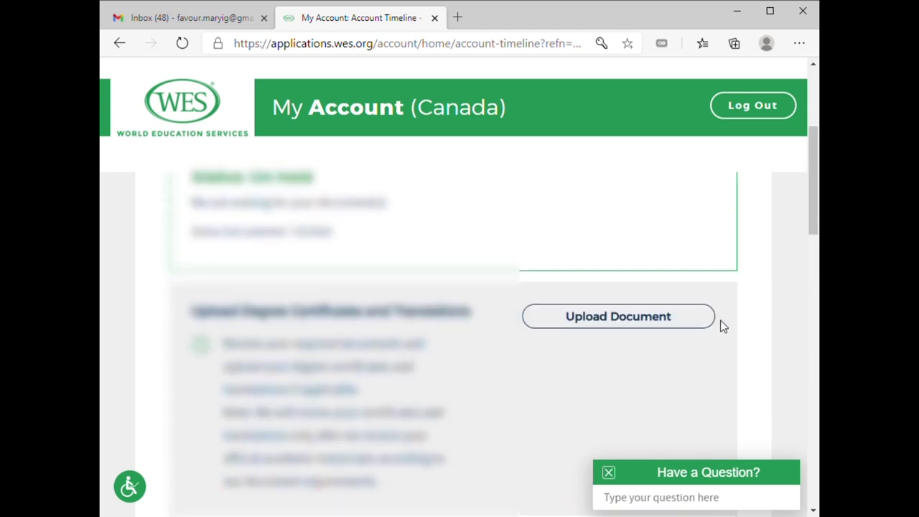
{"action": "left_click", "coordinate": [675, 356]}
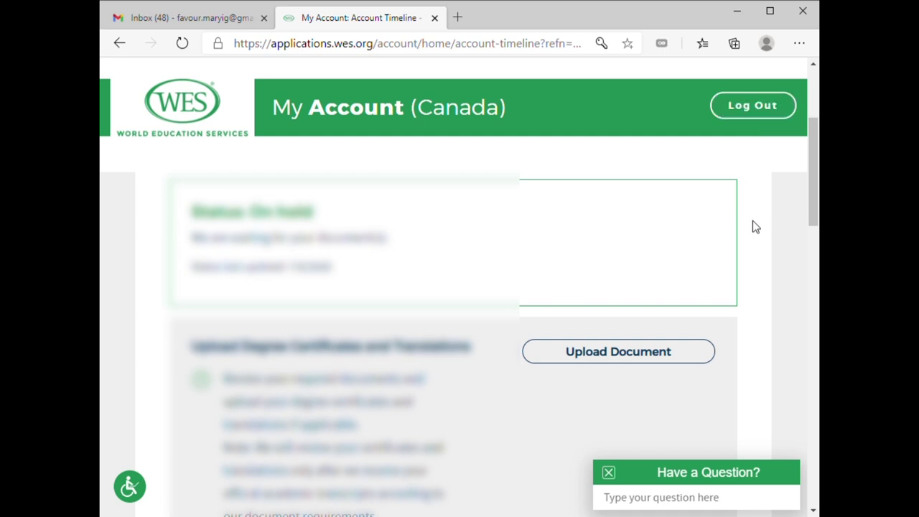
{"action": "scroll", "coordinate": [756, 228], "scroll_direction": "down", "scroll_amount": 4}
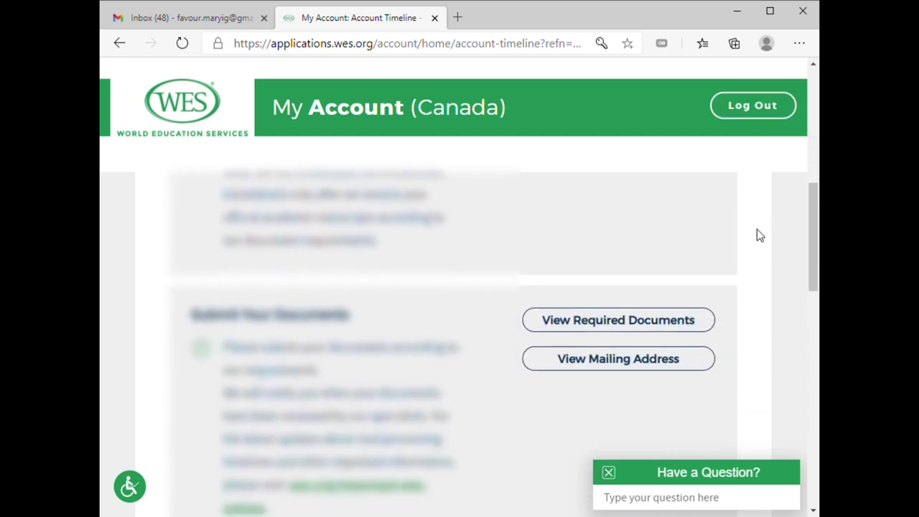
{"action": "scroll", "coordinate": [761, 237], "scroll_direction": "down", "scroll_amount": 10}
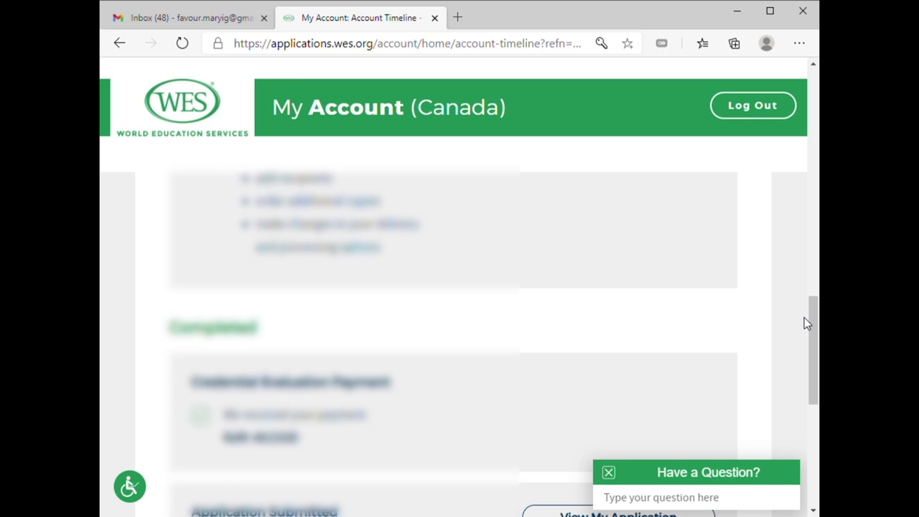
{"action": "scroll", "coordinate": [806, 324], "scroll_direction": "up", "scroll_amount": 5}
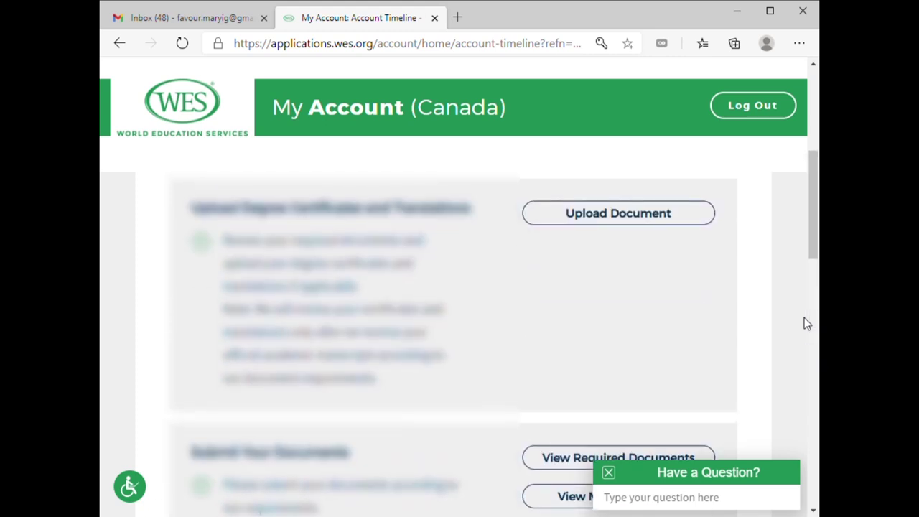
{"action": "scroll", "coordinate": [805, 323], "scroll_direction": "up", "scroll_amount": 3}
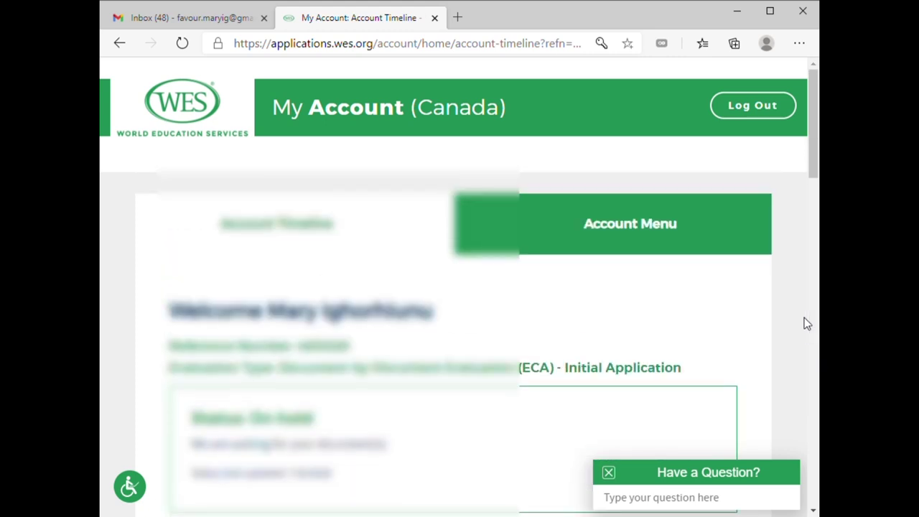